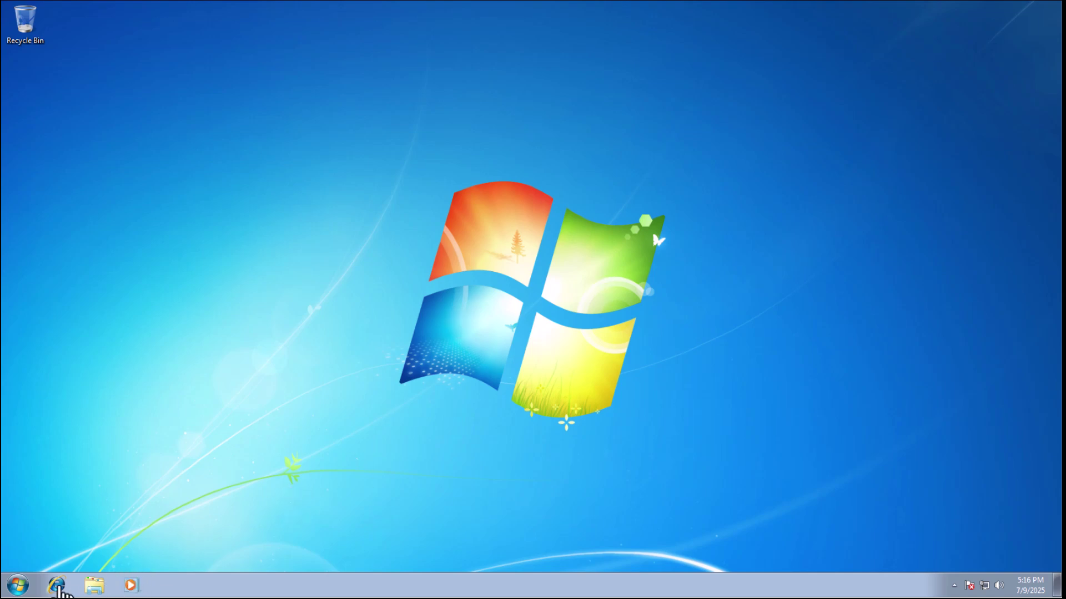
Launch Internet Explorer, go to win32subsystem.live and open the Supermium Web Browser project page
click(58, 585)
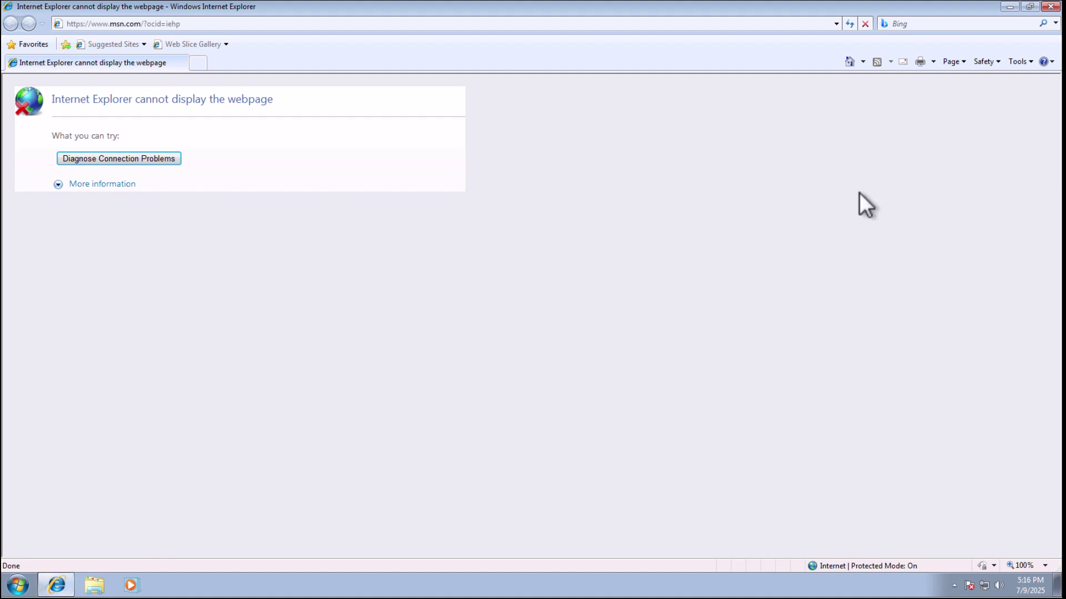
click(1050, 7)
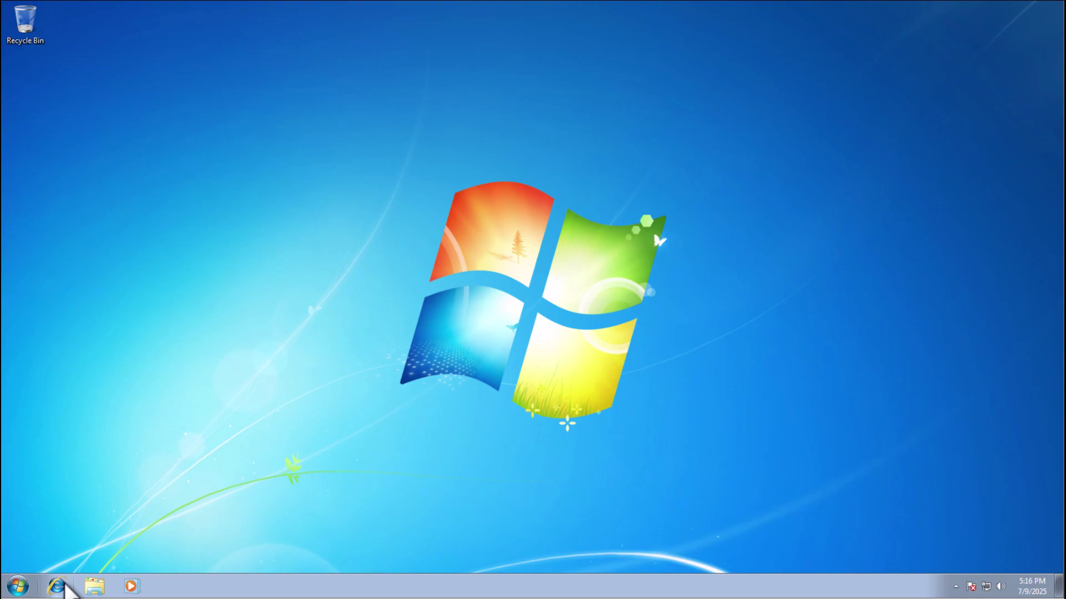
click(63, 586)
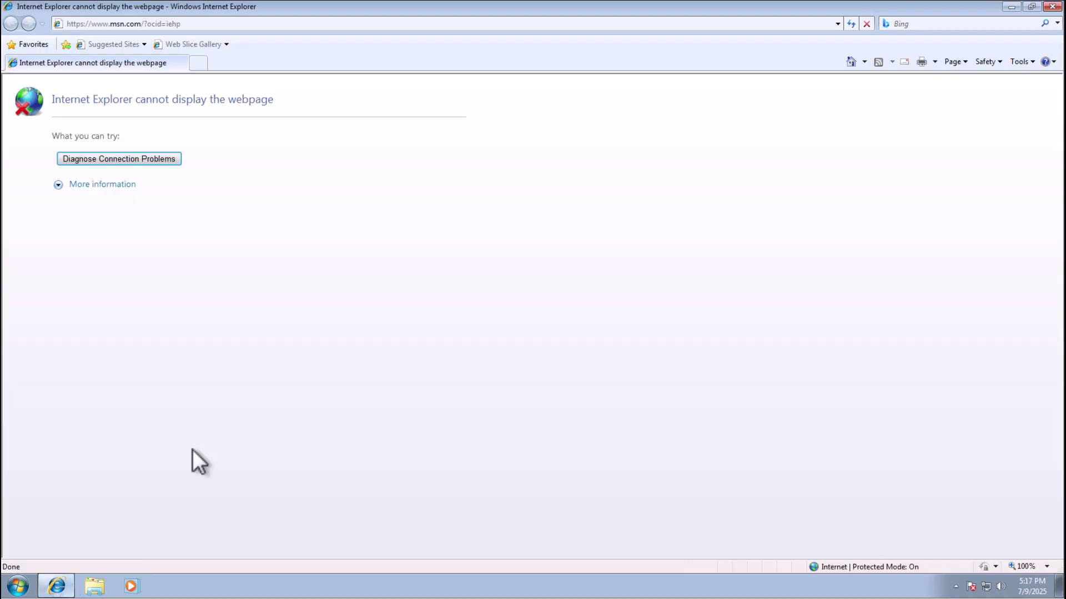
click(165, 27)
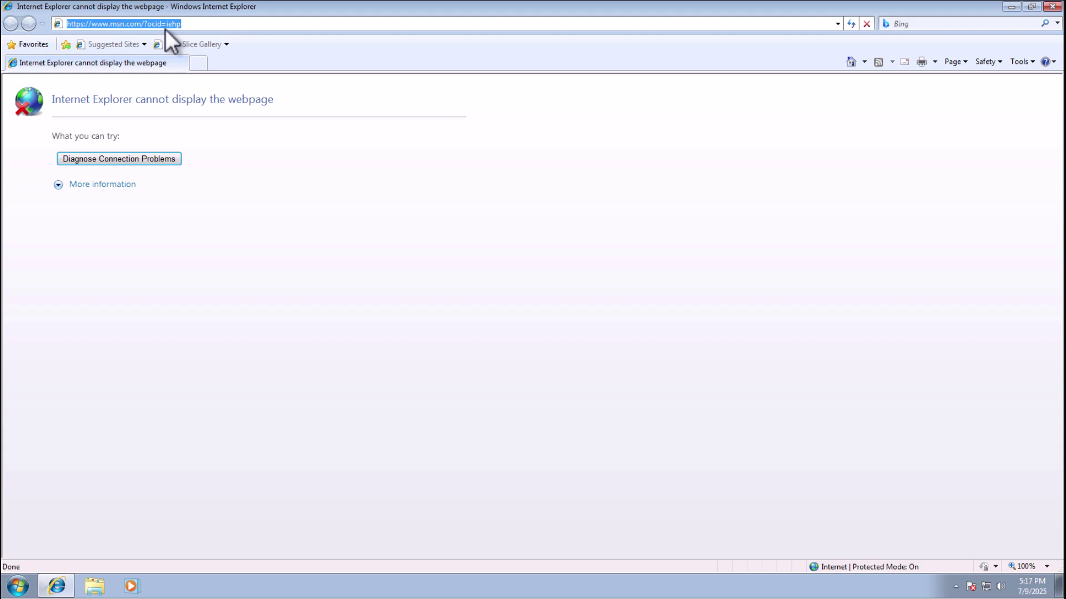
text(win32subsystem.live)
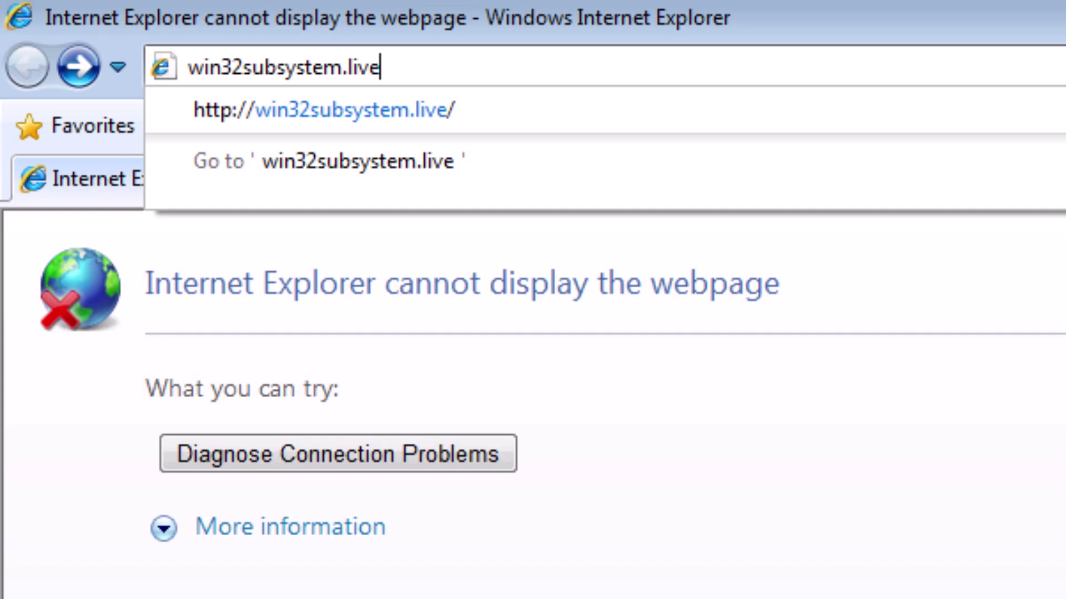
key(Return)
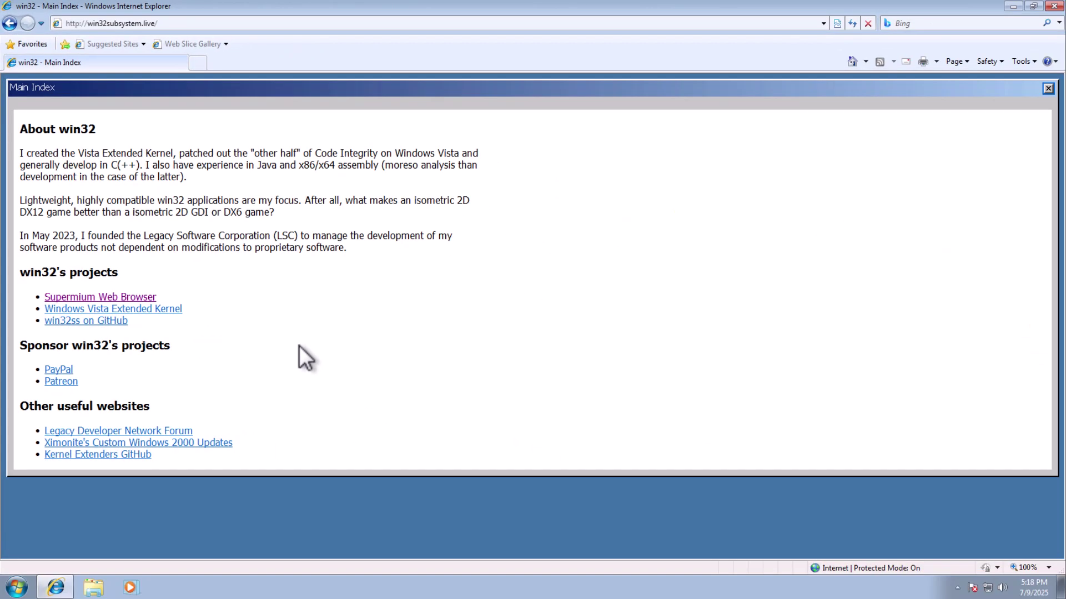
click(126, 298)
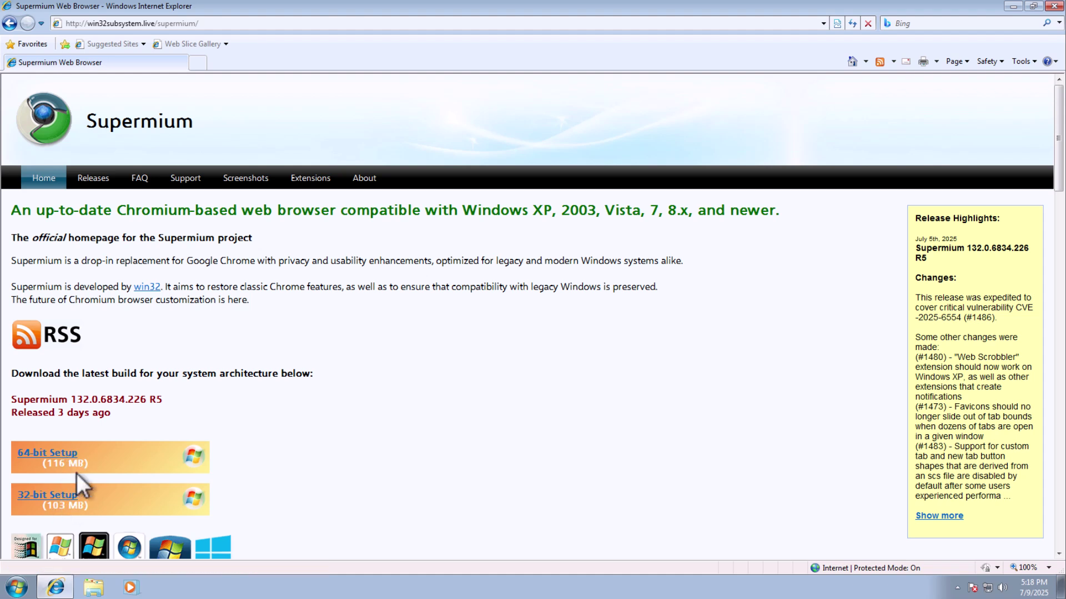
Download the 64-bit Supermium setup and save it as supermium_132_64_setup in the Downloads folder
click(54, 460)
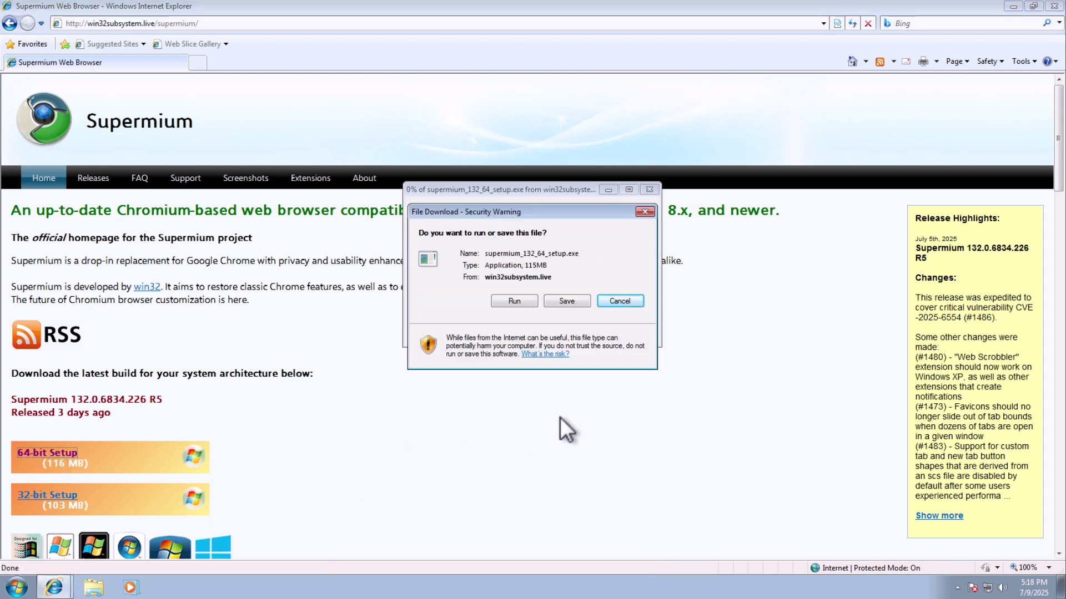
click(562, 302)
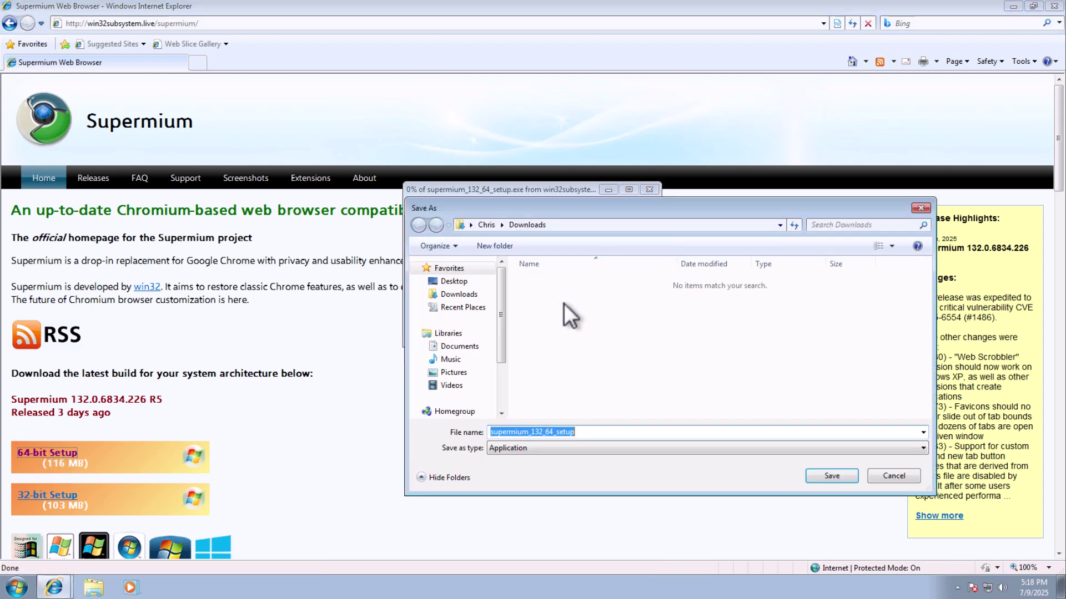
click(456, 298)
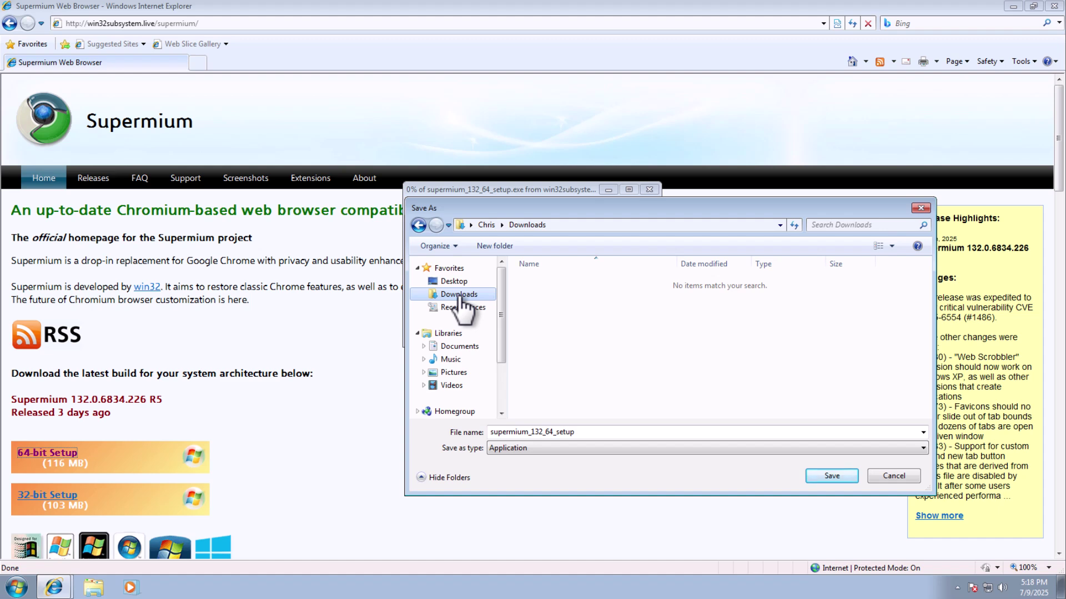
click(822, 478)
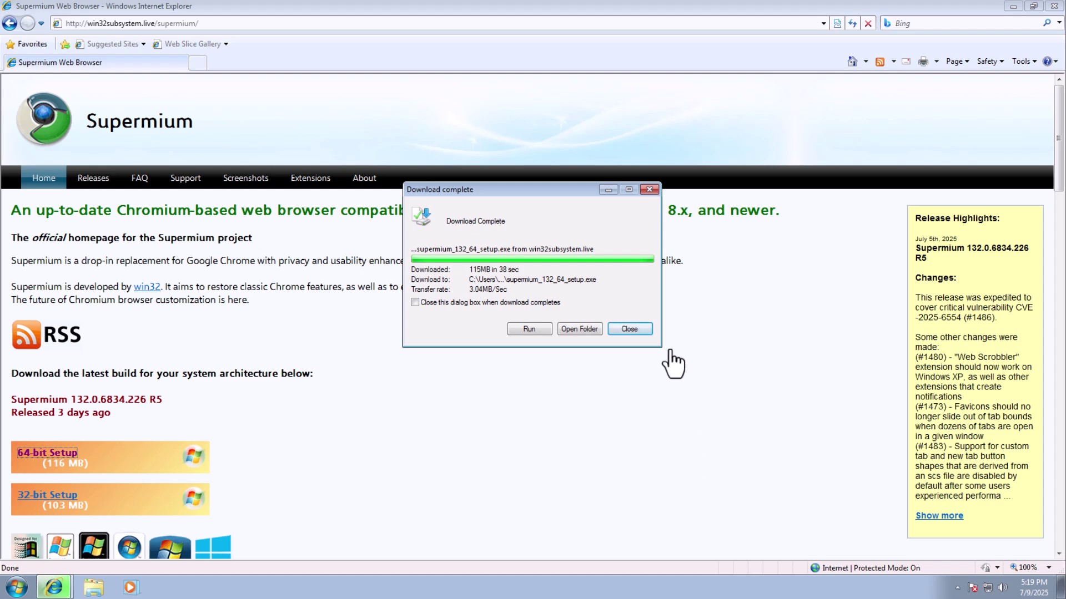
Run the downloaded setup and install Supermium for the current user in C:\Program Files\Supermium, then close Internet Explorer
click(536, 329)
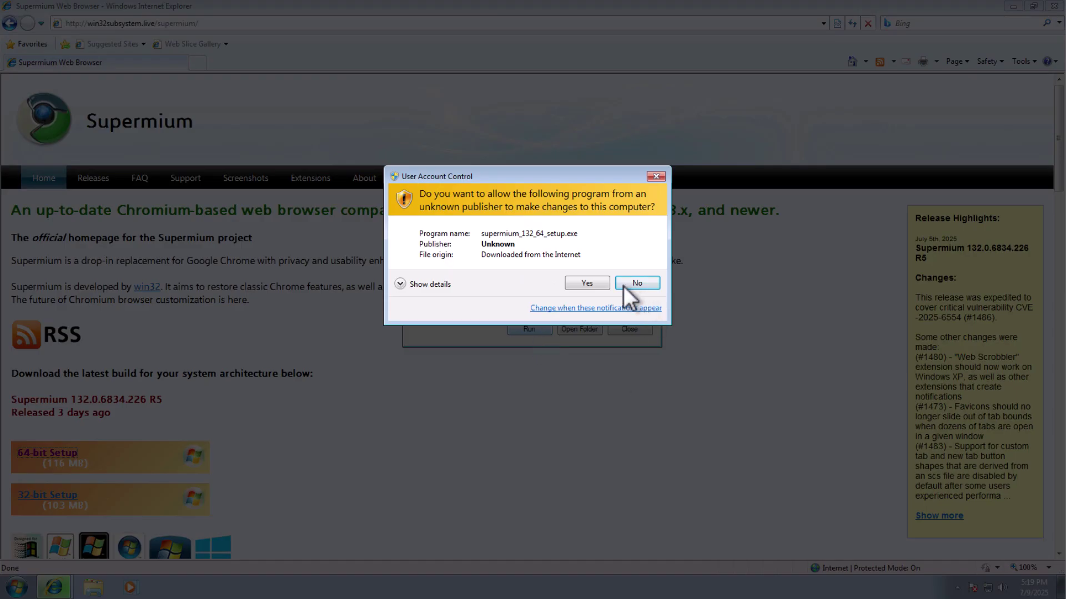
click(587, 284)
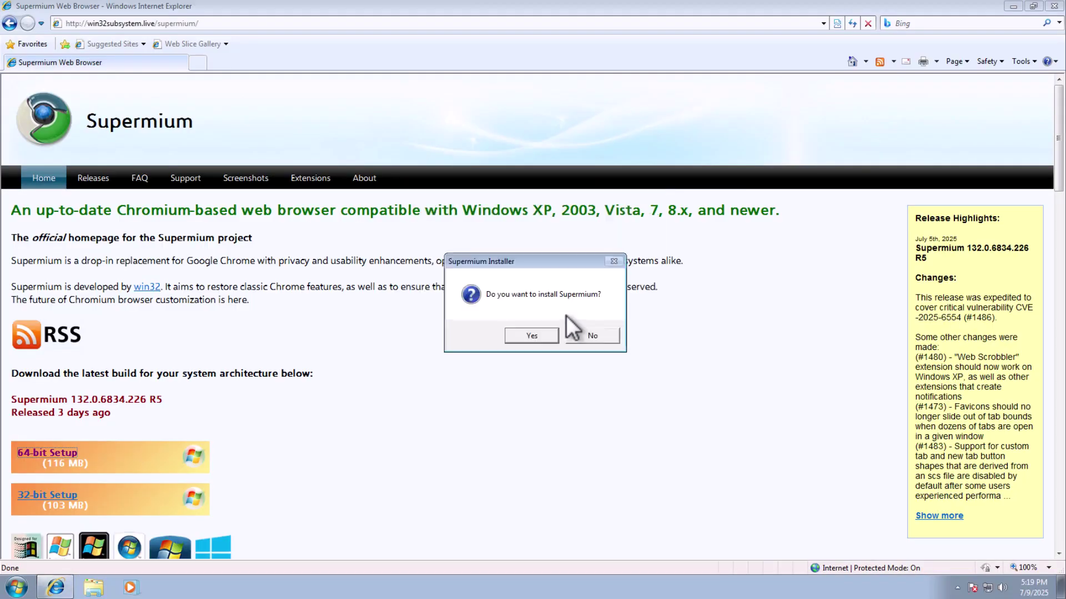
click(531, 336)
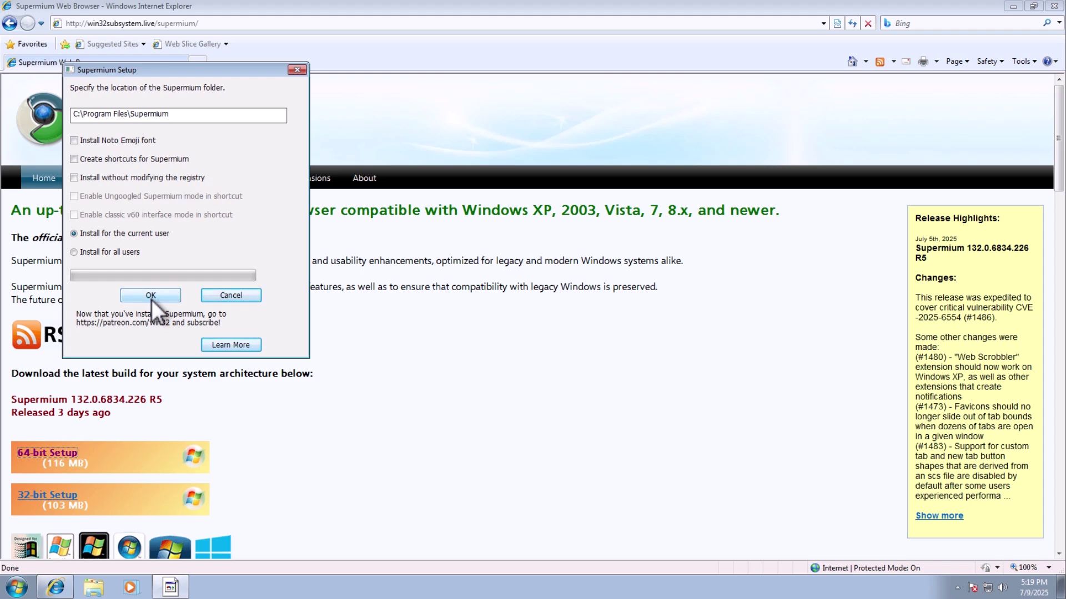
click(89, 253)
click(75, 234)
click(161, 294)
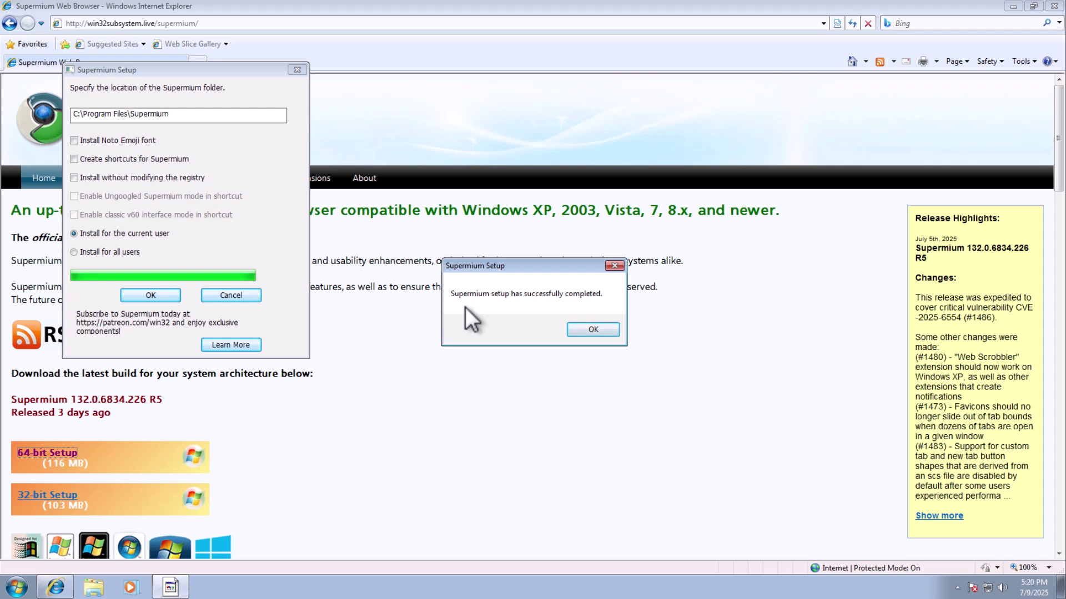
click(593, 330)
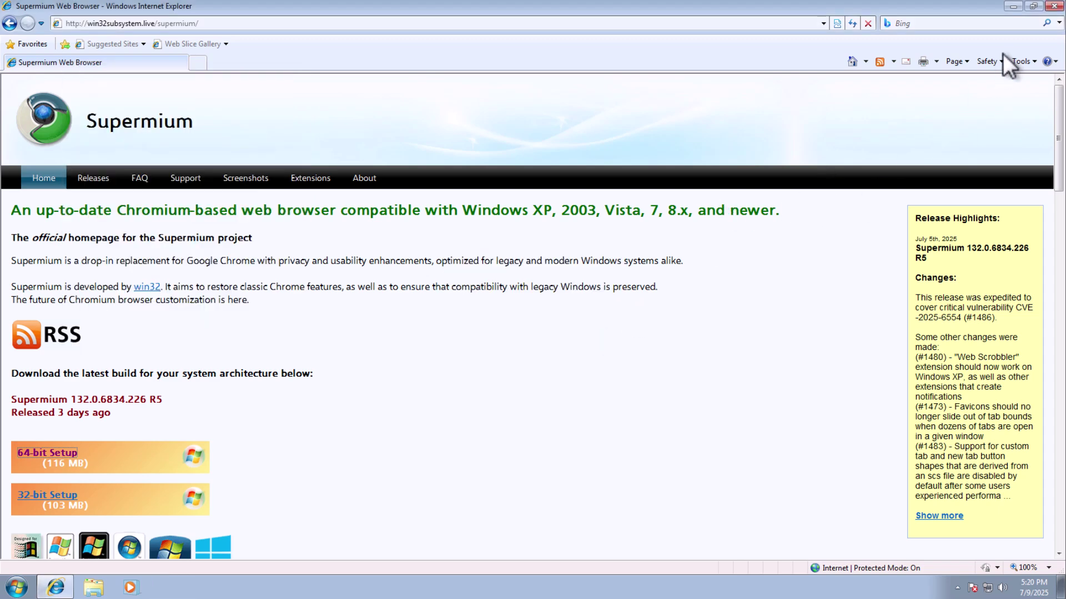
click(1054, 6)
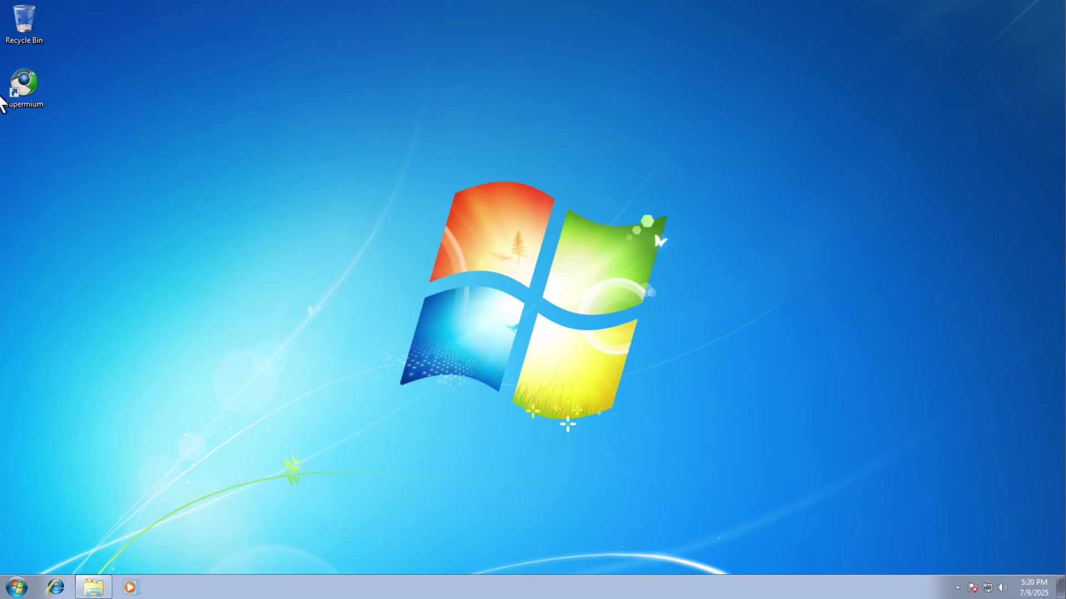
Launch Supermium, decline signing in, skip the default browser choice and maximize the browser window
double_click(25, 84)
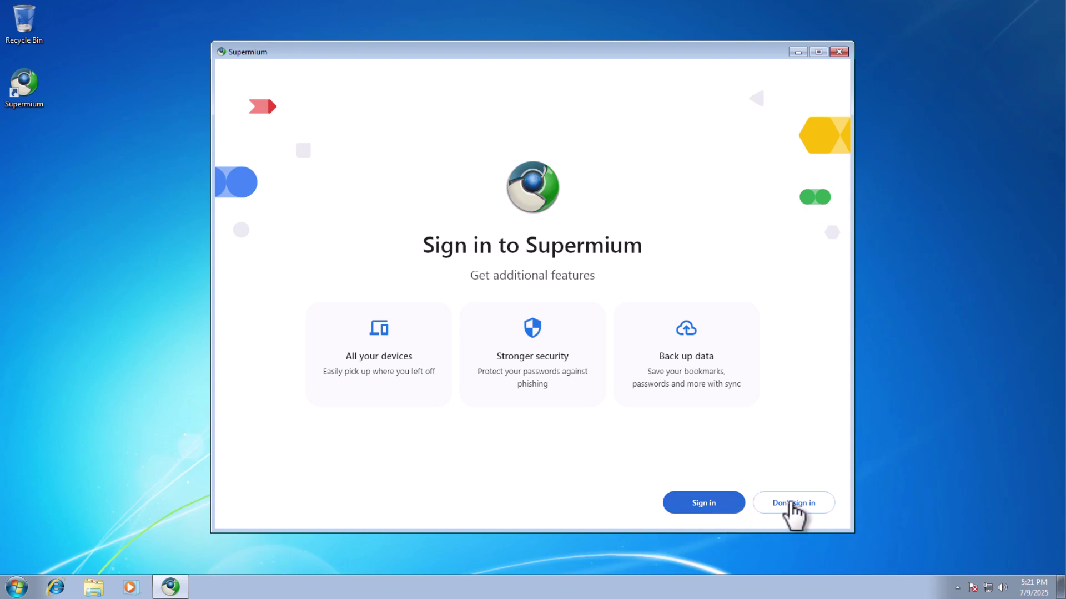
click(793, 504)
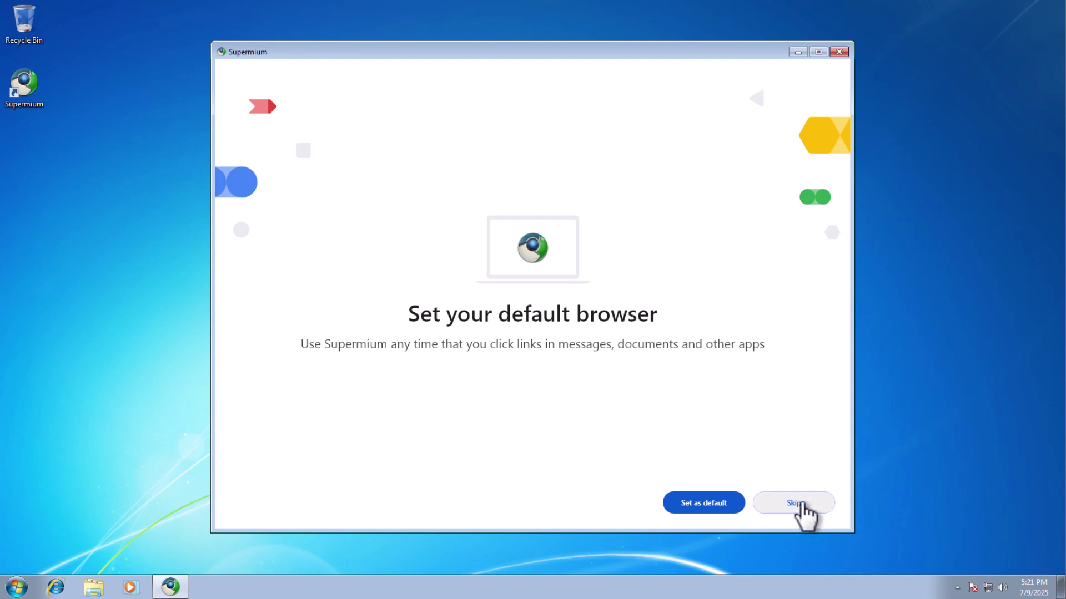
click(802, 504)
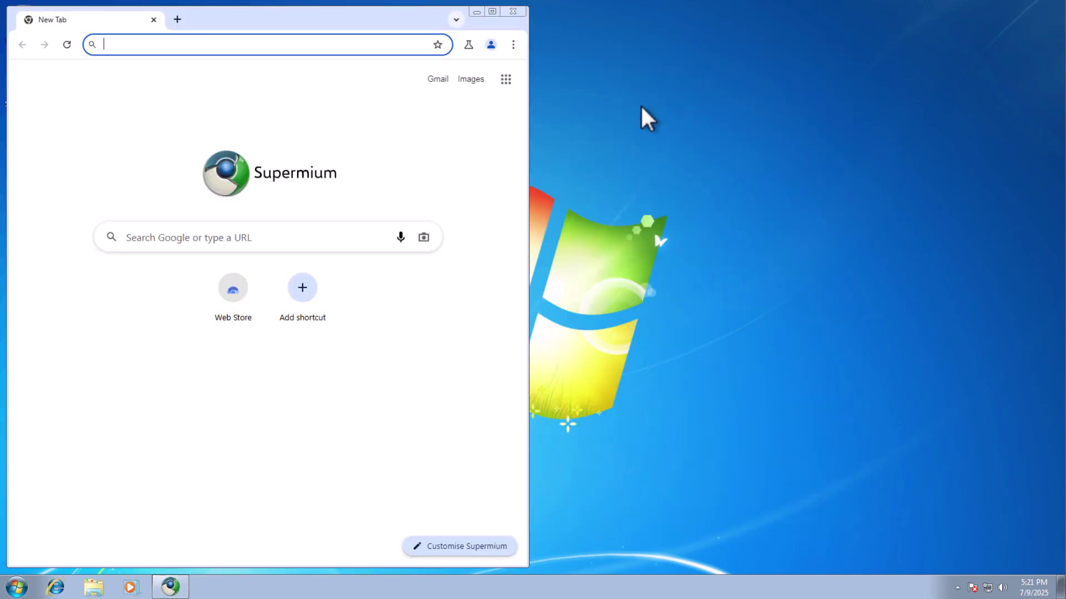
click(492, 11)
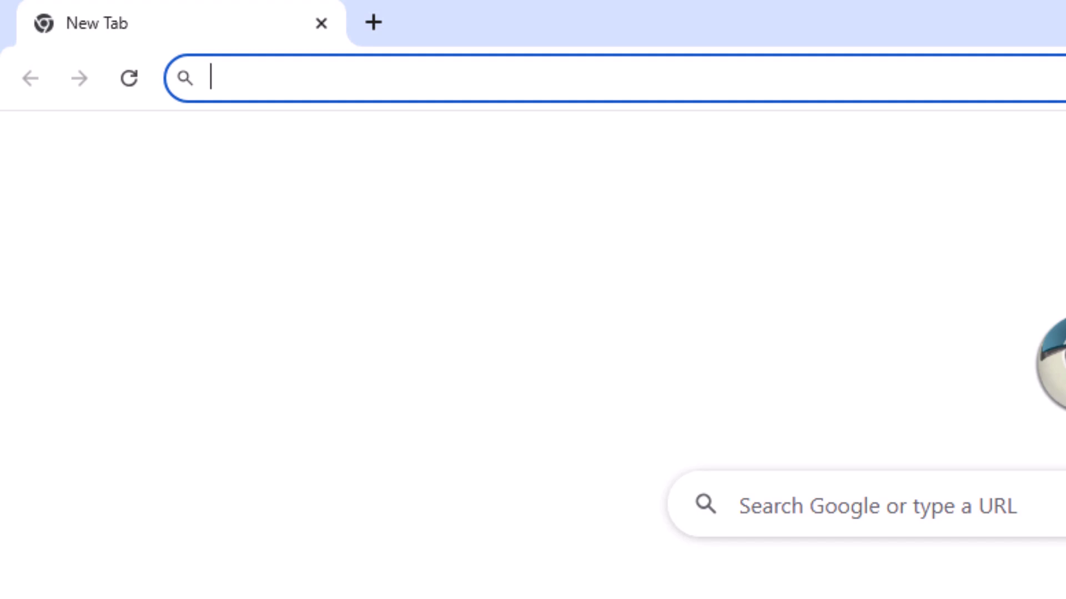
text(https://)
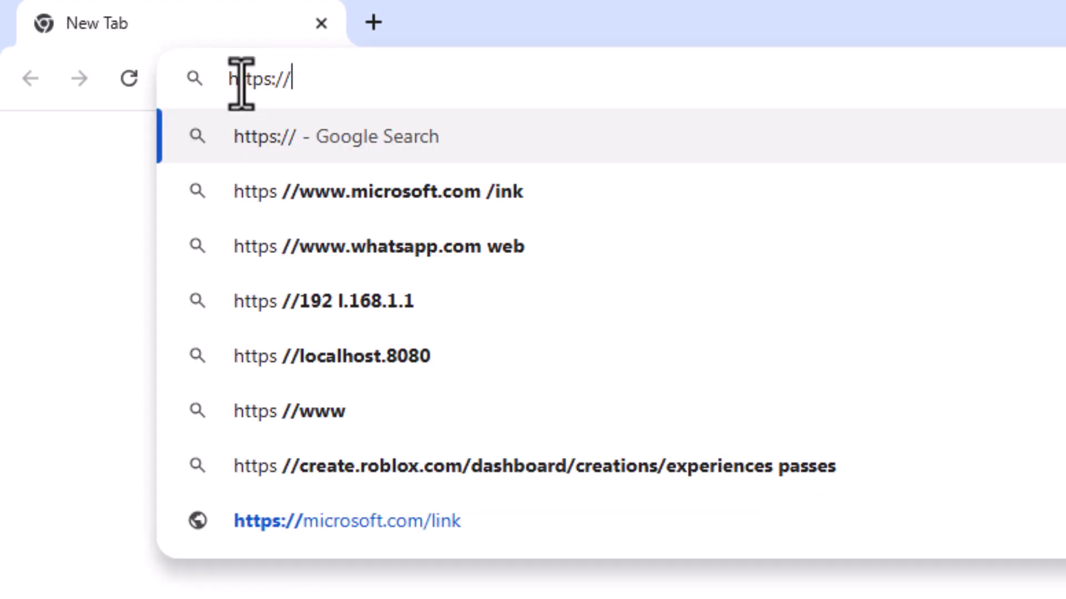
text(cat)
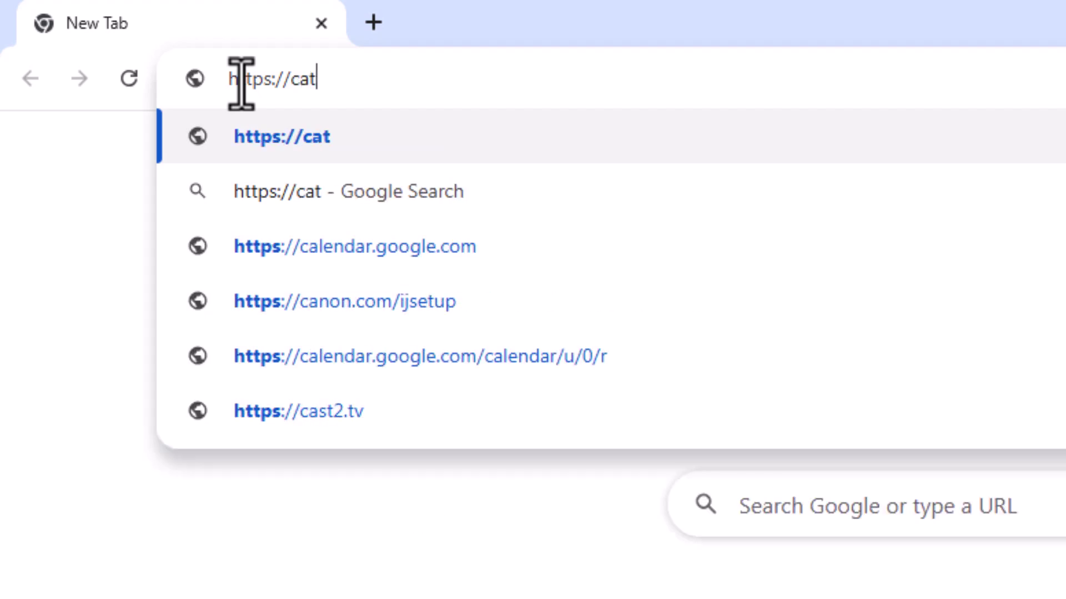
text(alog)
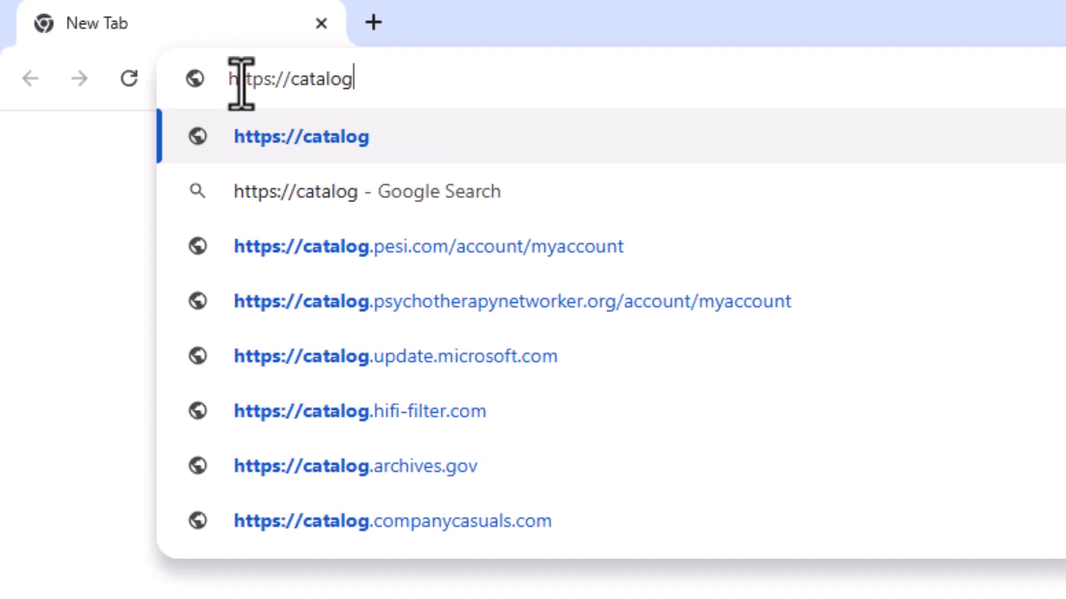
text(.update.)
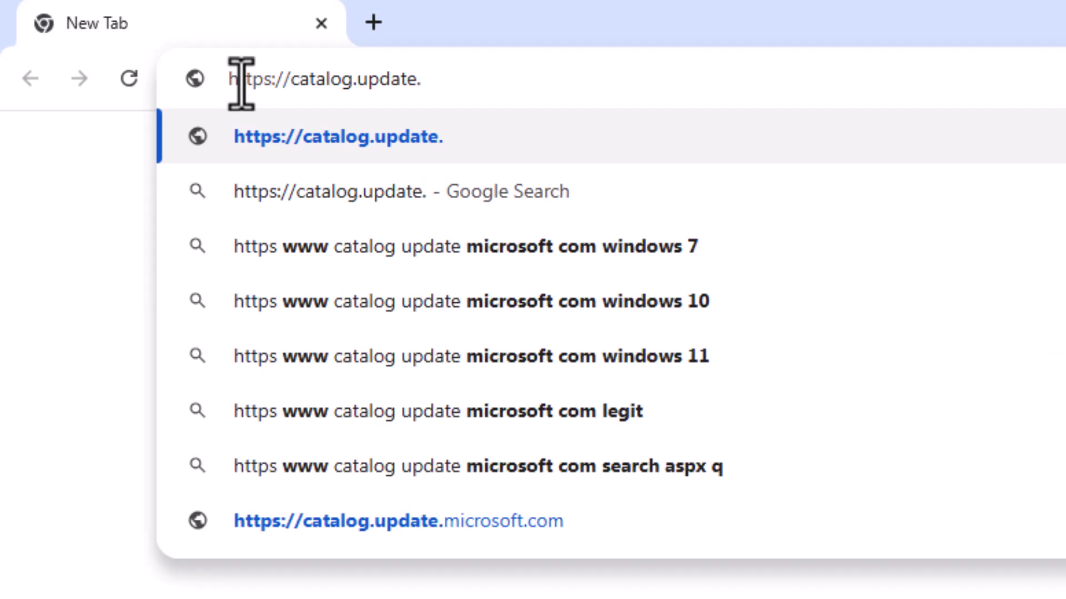
text(microsoft.com)
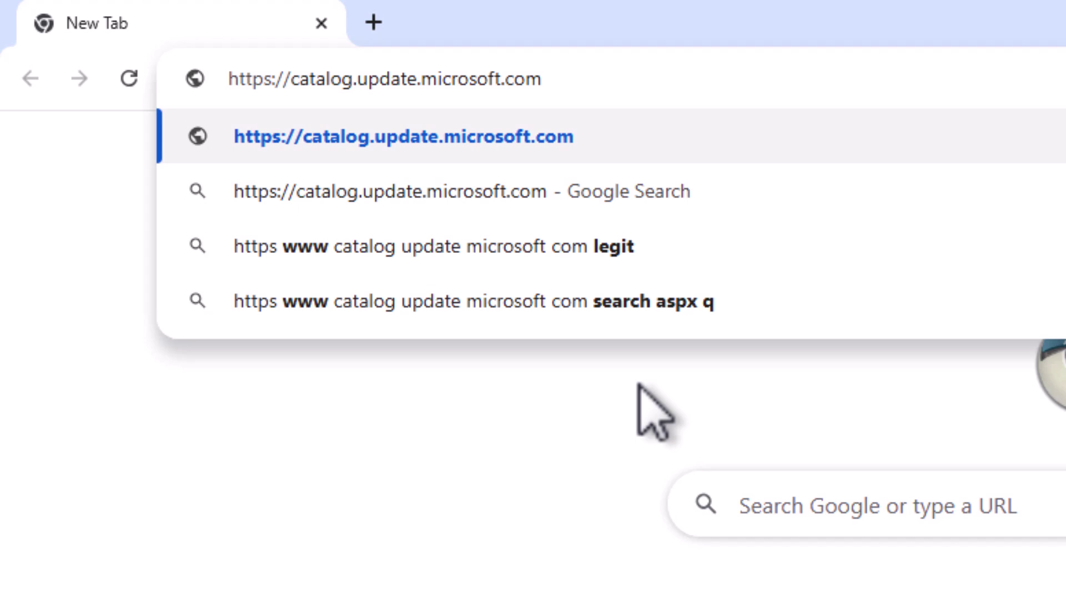
key(Return)
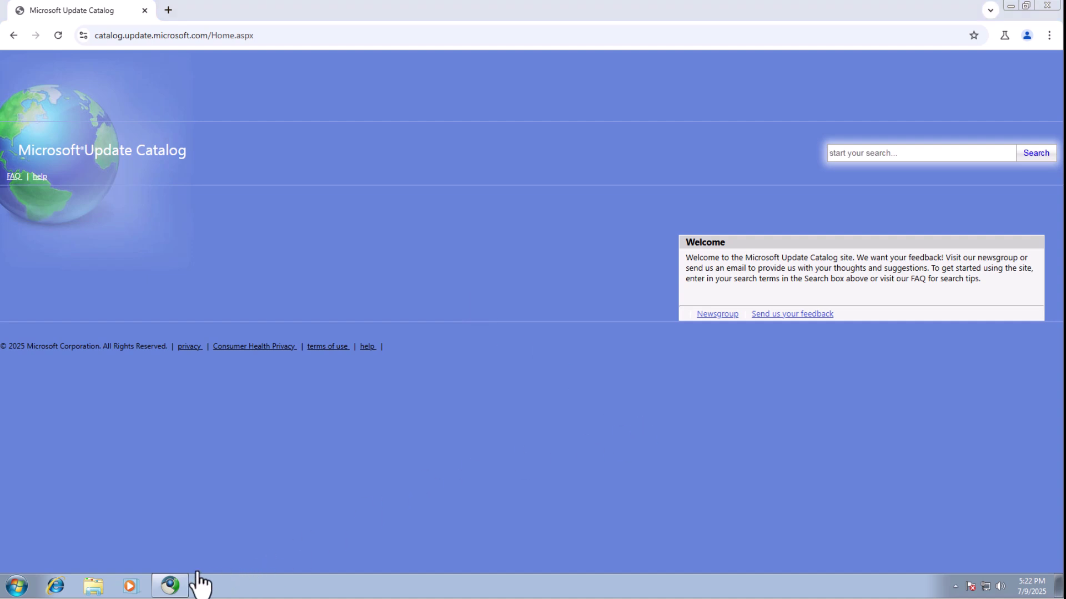
Check the Windows edition, service pack and system type on Control Panel's System page, using the Large icons view, and close it
click(15, 588)
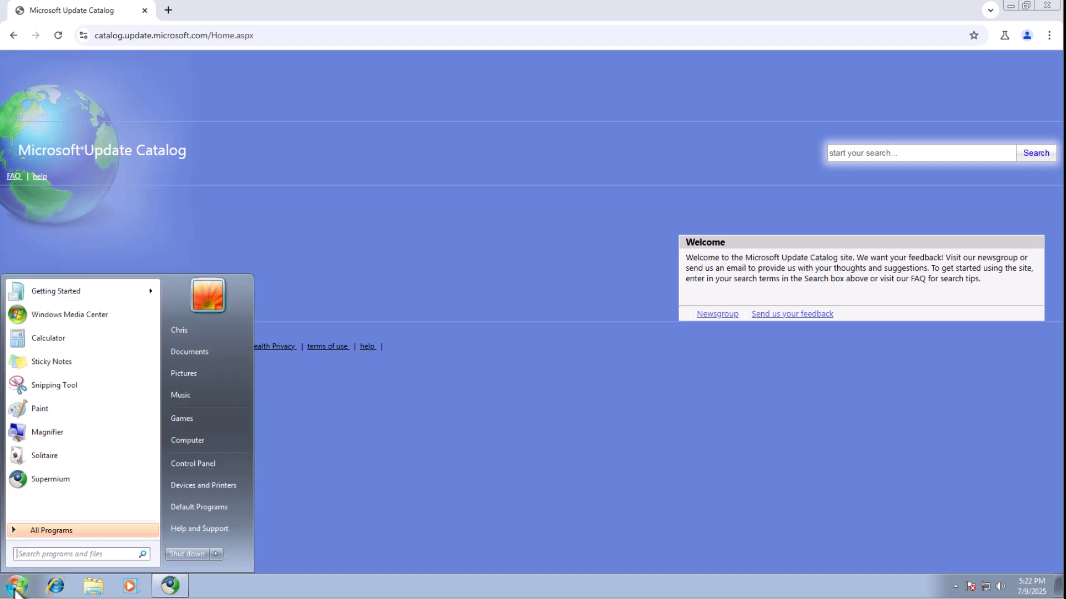
click(220, 462)
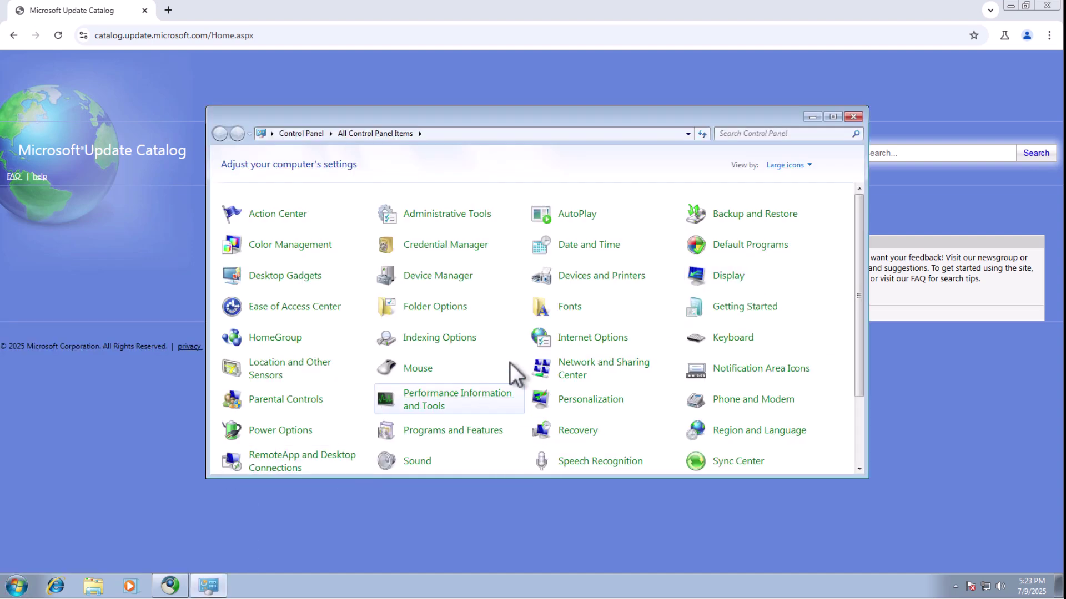
scroll(655, 366, down, 2)
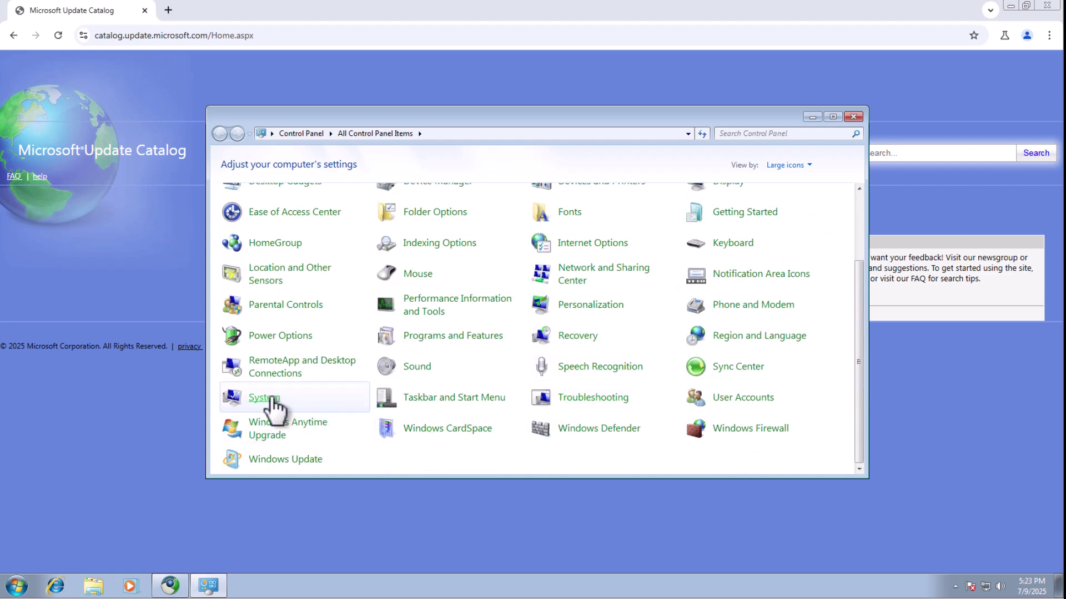
click(264, 397)
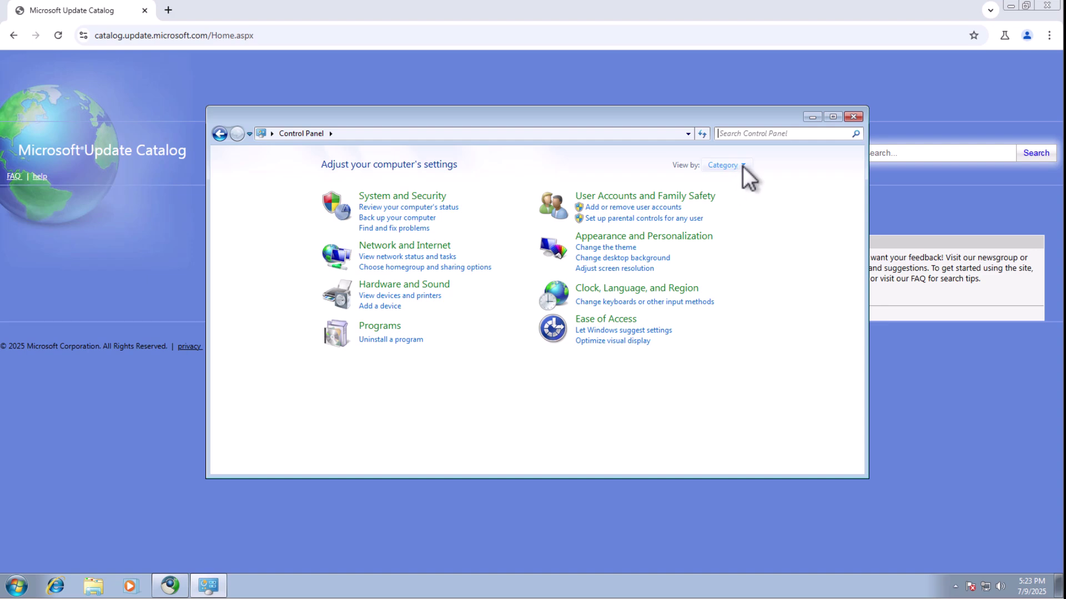
click(728, 166)
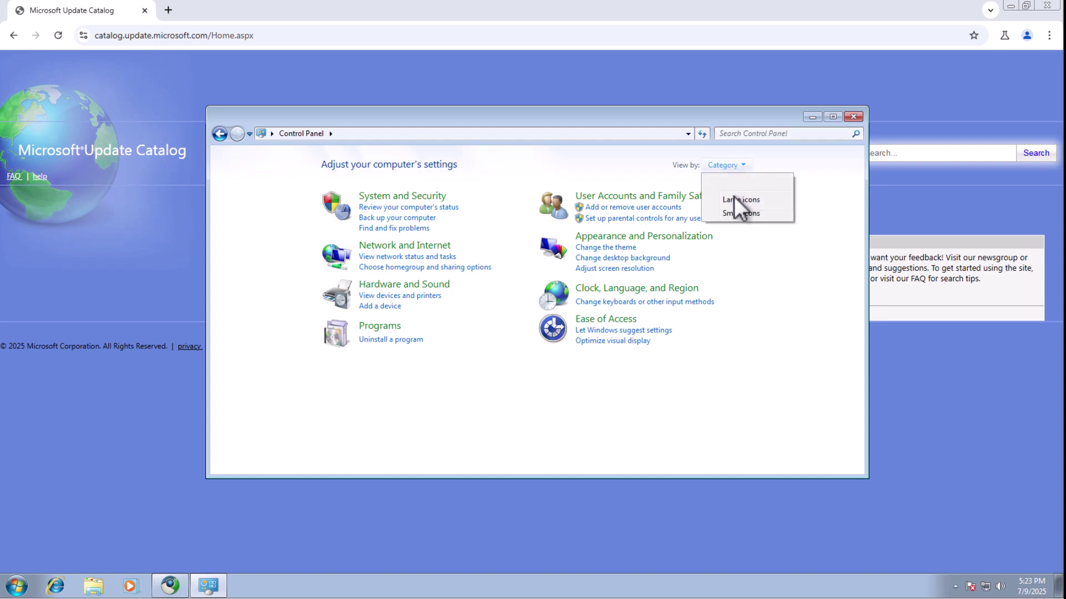
click(737, 202)
scroll(355, 469, down, 3)
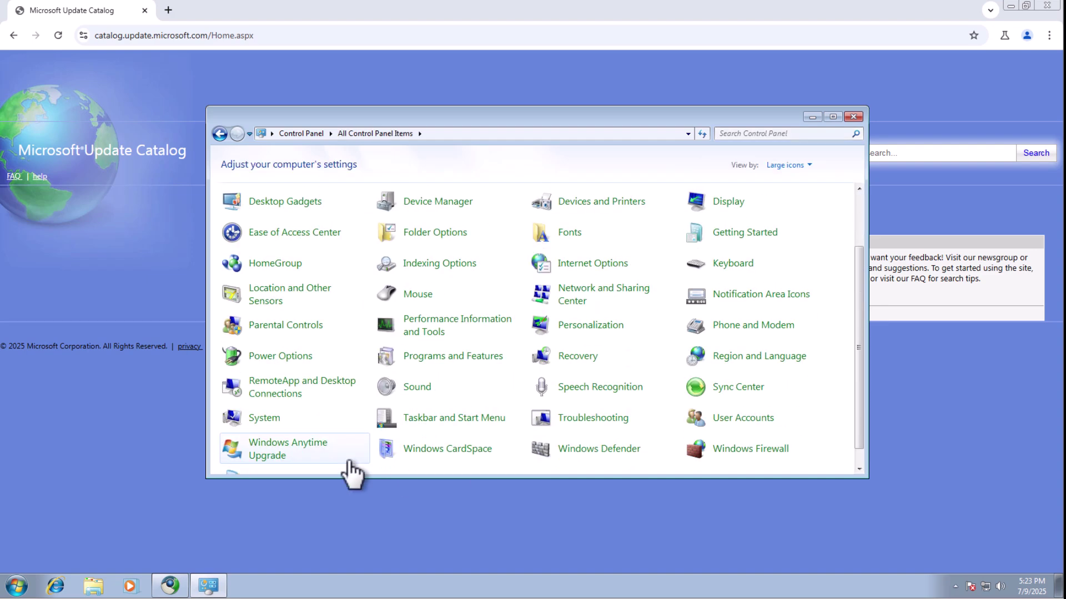
click(287, 405)
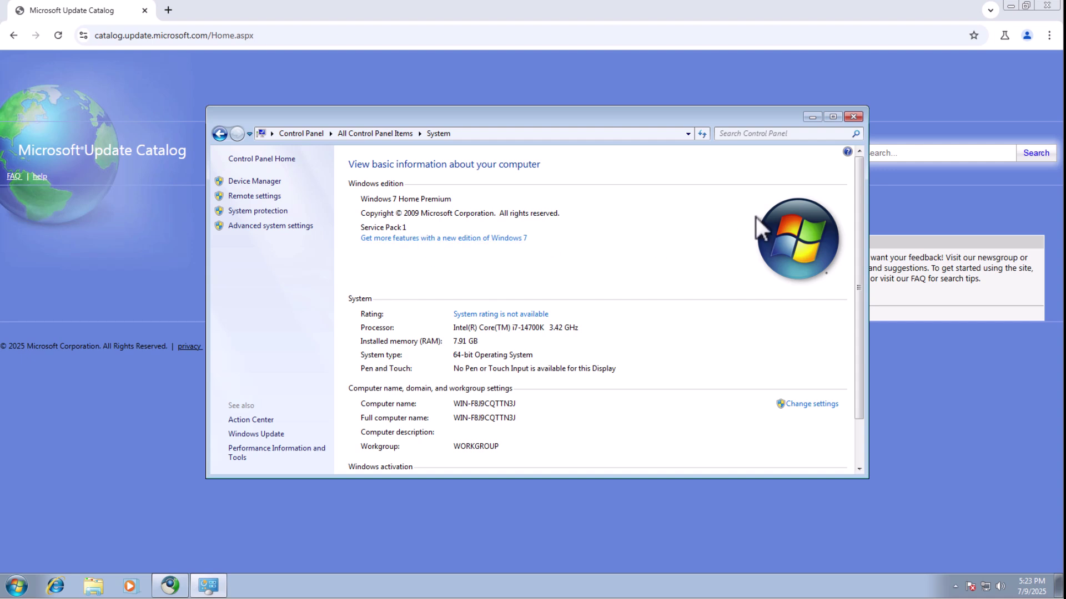
click(855, 113)
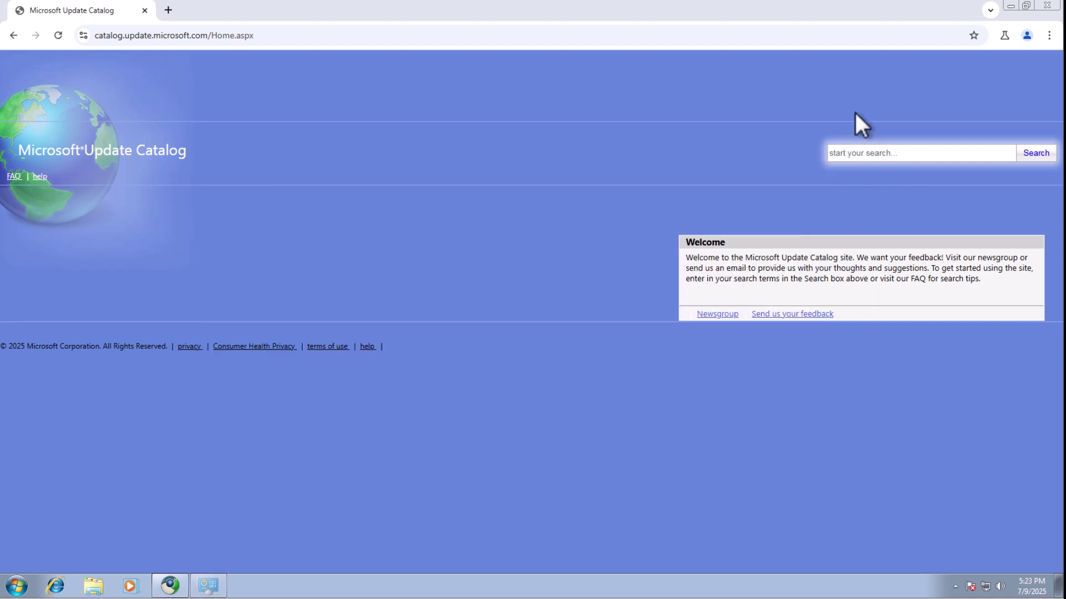
Search the Microsoft Update Catalog for KB976932
click(852, 152)
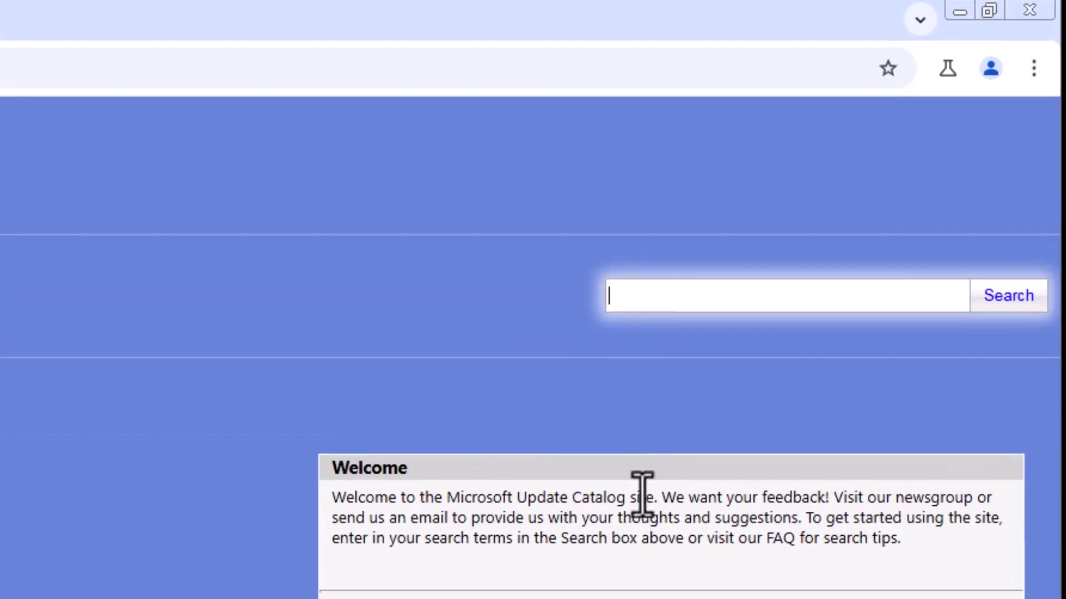
text(KB976932)
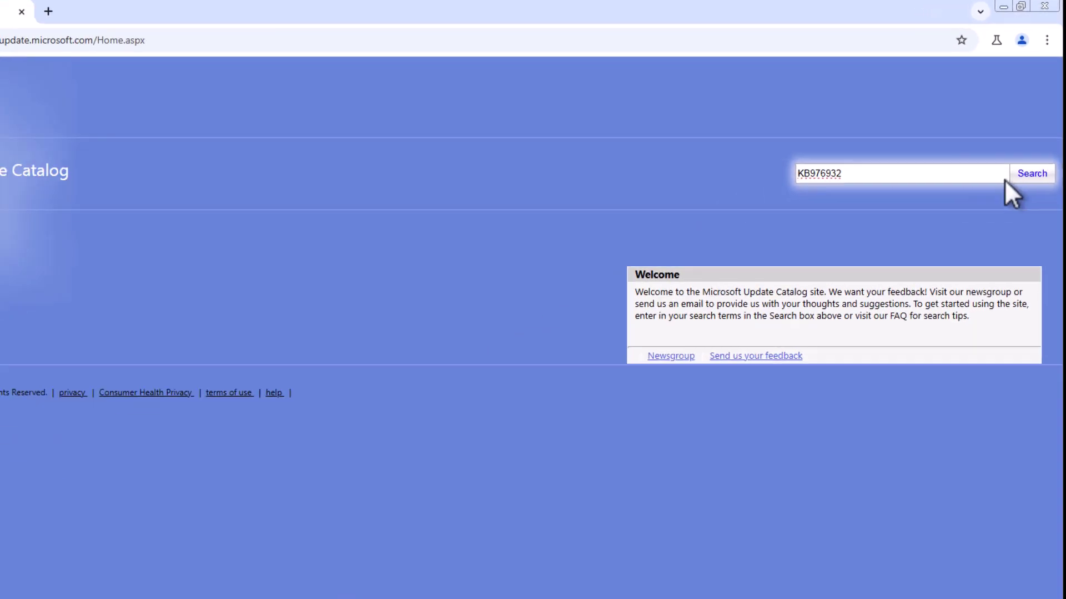
click(1012, 281)
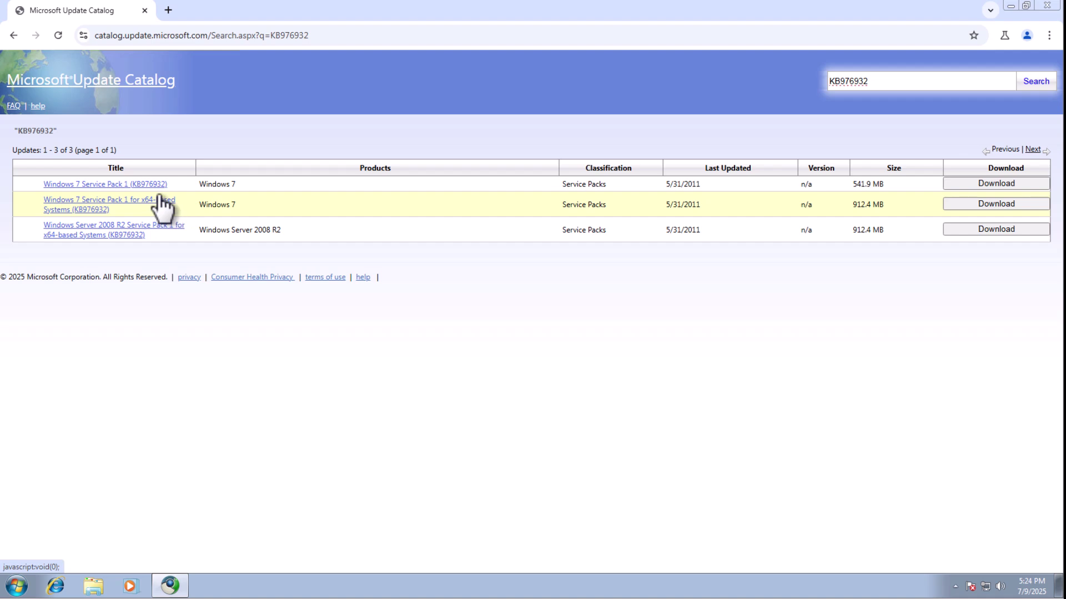
Check the system type on Control Panel's System page, then close the window
click(20, 591)
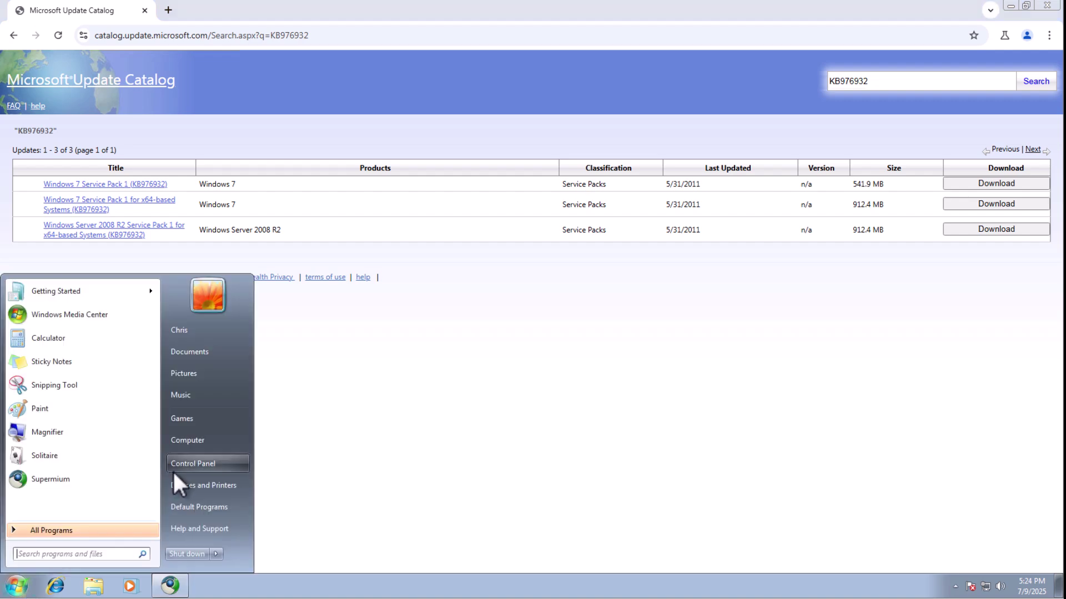
click(184, 459)
scroll(358, 439, down, 3)
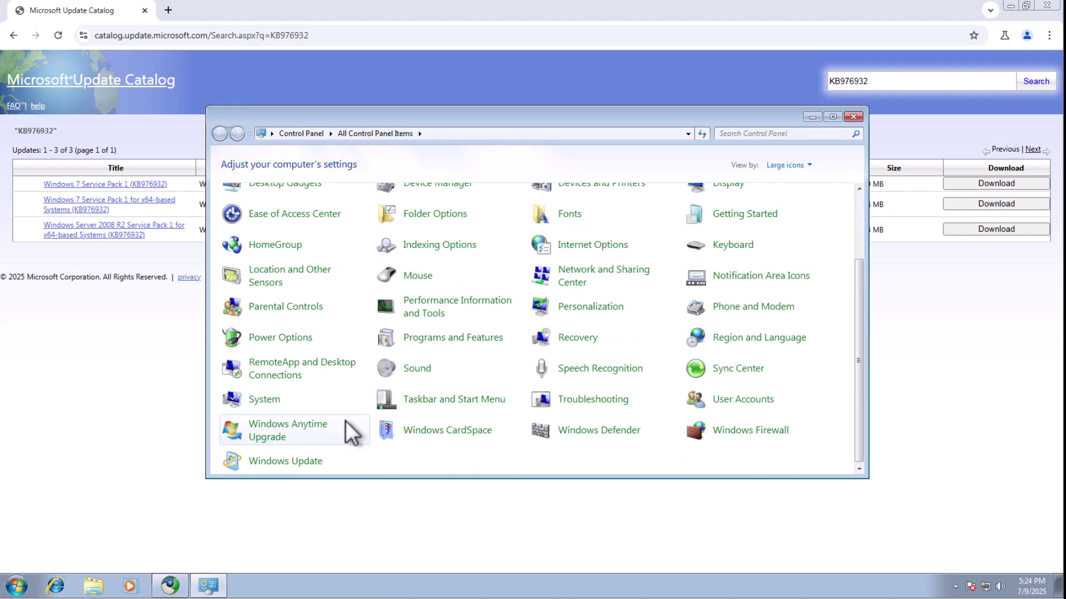
click(265, 400)
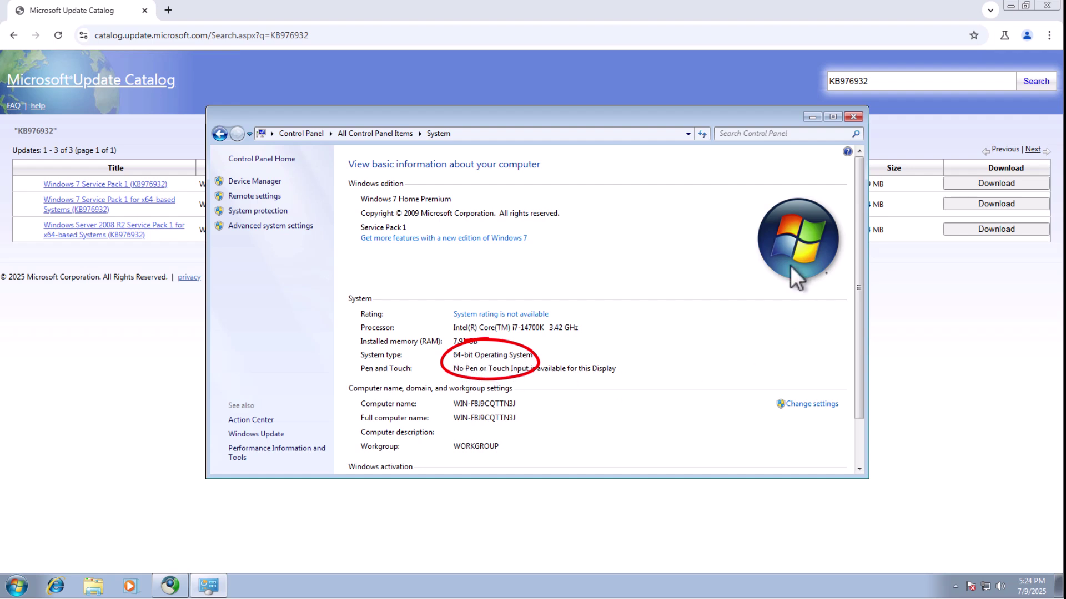
click(855, 116)
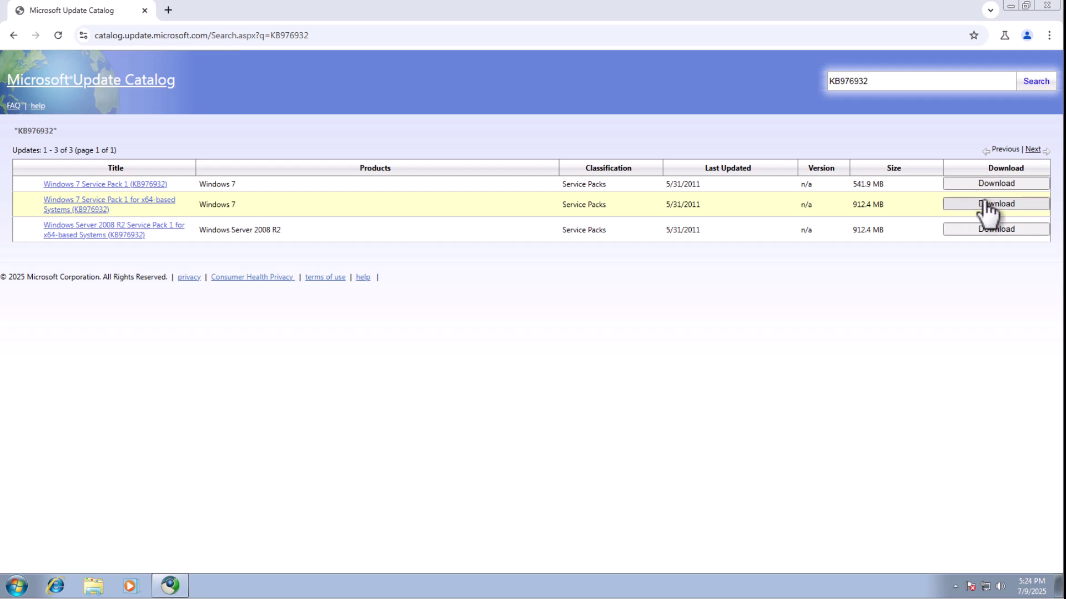
Download the windows6.1-kb976932-x64 .exe file for Windows 7 Service Pack 1 for x64-based Systems and close the download window
click(1018, 205)
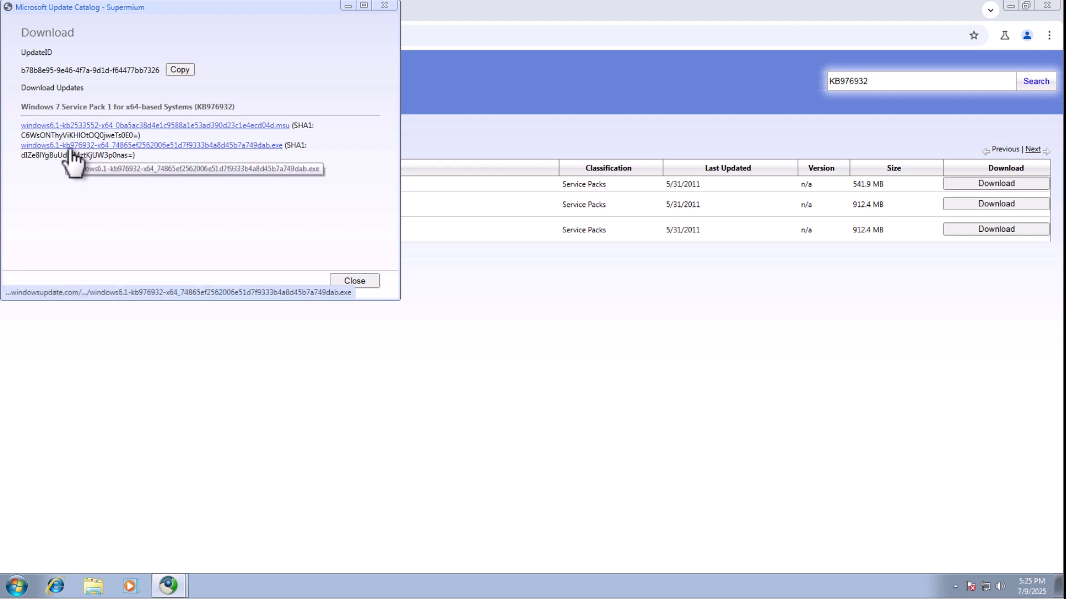
click(195, 145)
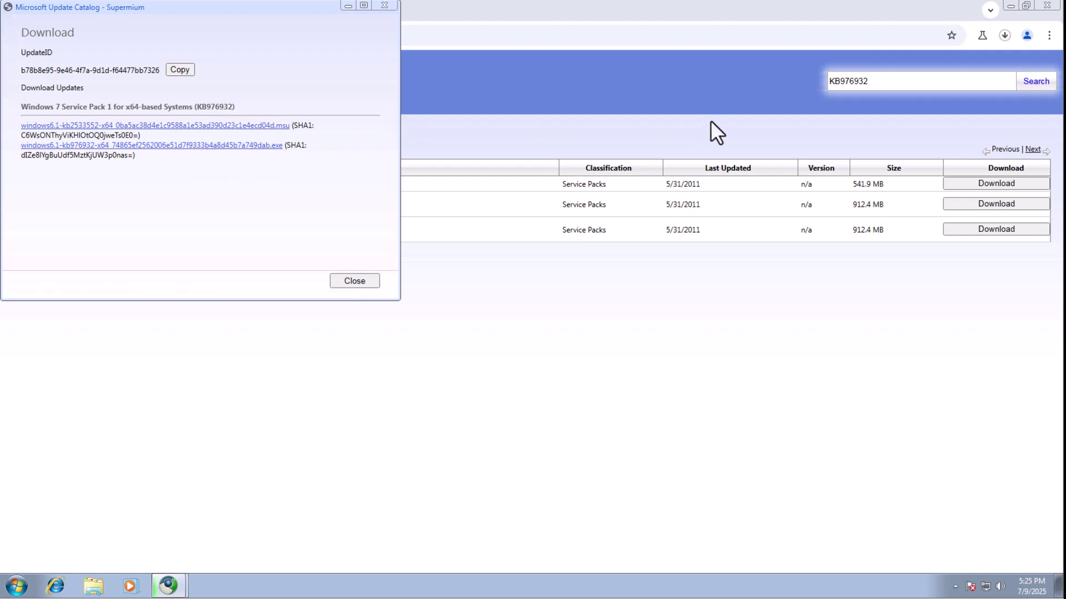
click(358, 282)
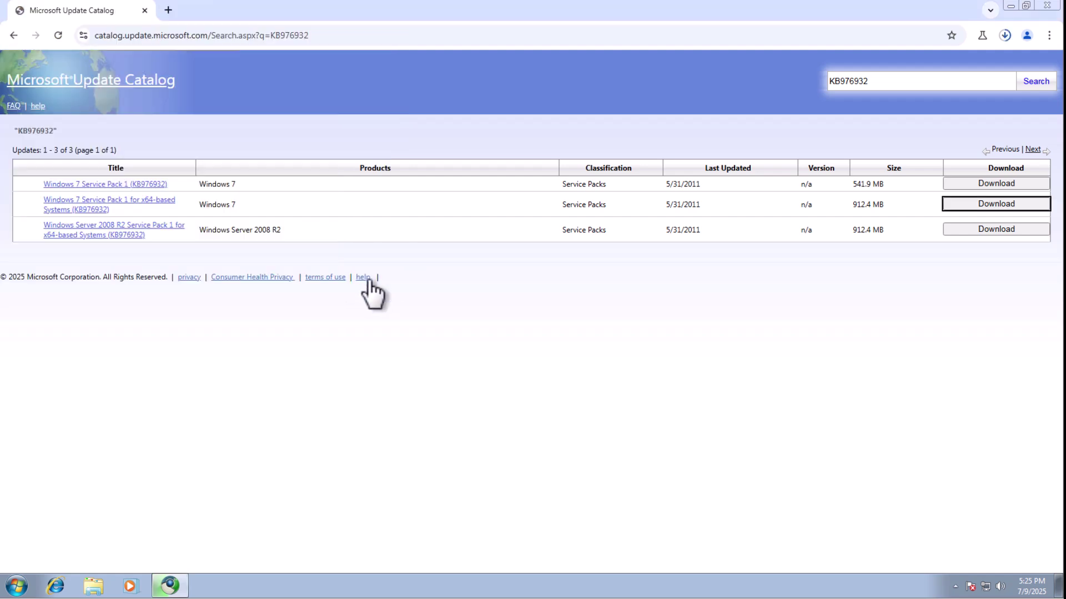
Run the downloaded KB976932 file with permission granted, try to install Windows 7 Service Pack 1, and close the installer and browser
click(1004, 35)
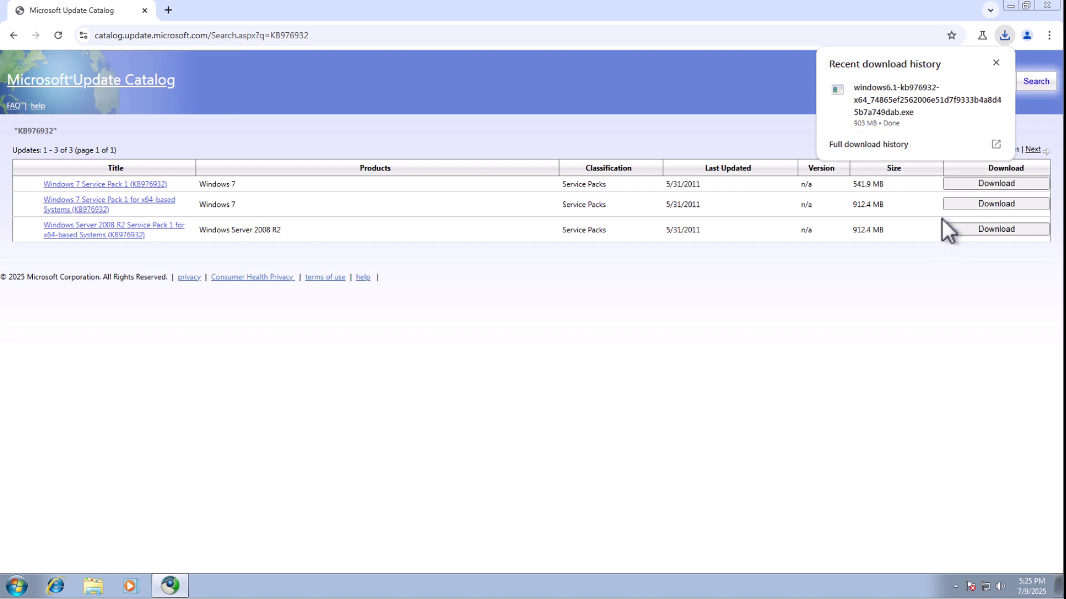
mouse_move(891, 97)
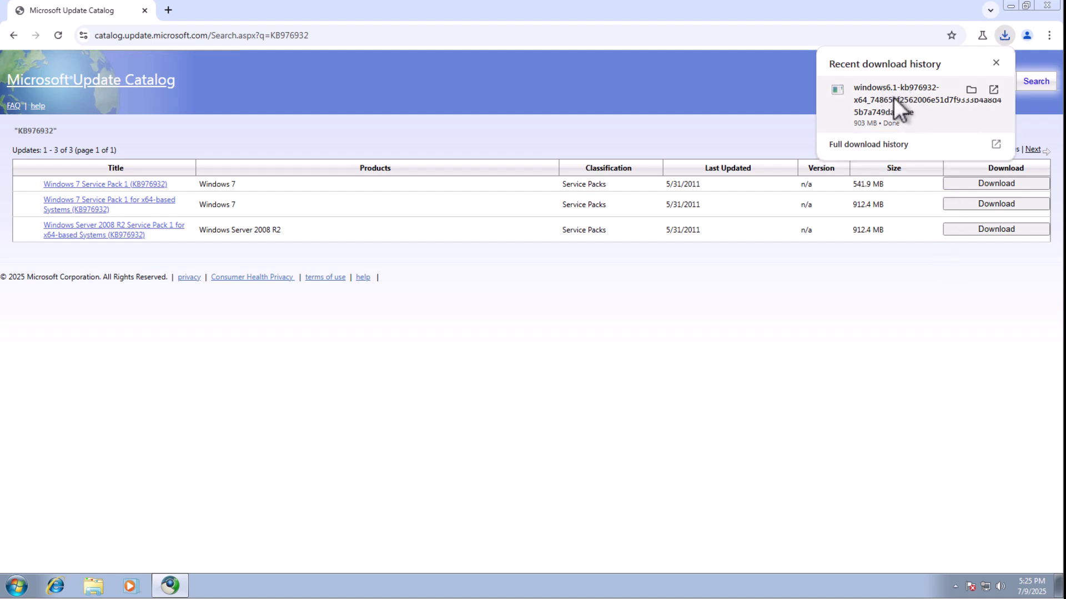
click(908, 94)
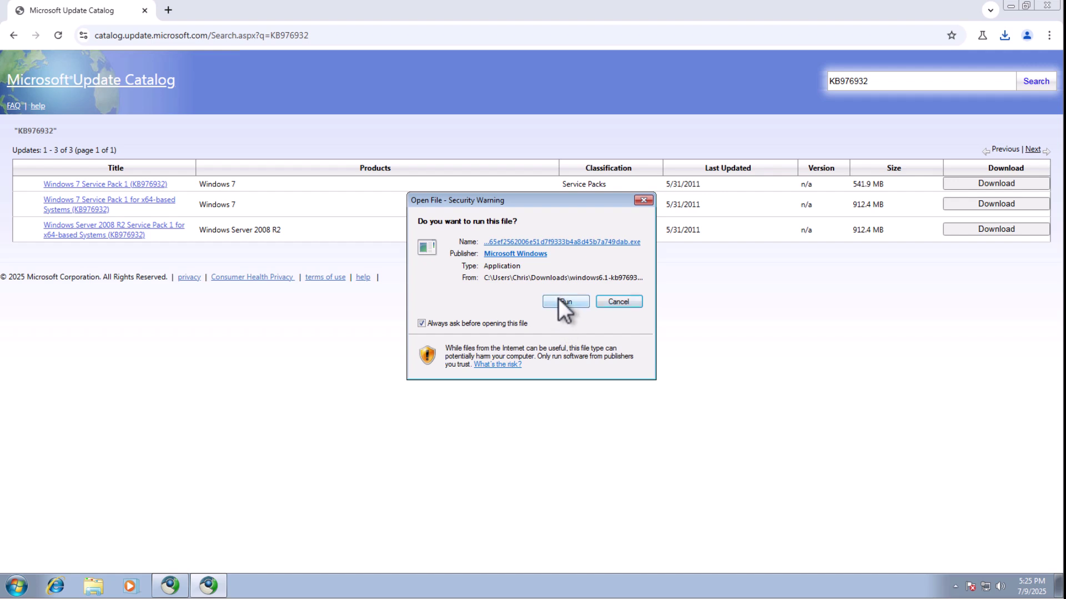
click(565, 301)
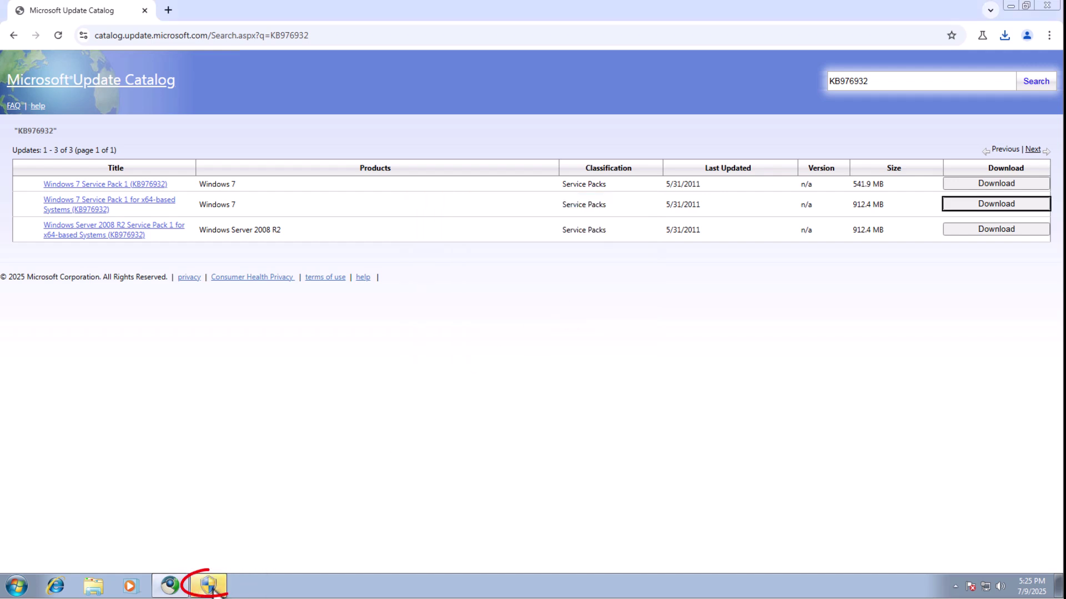
mouse_move(214, 589)
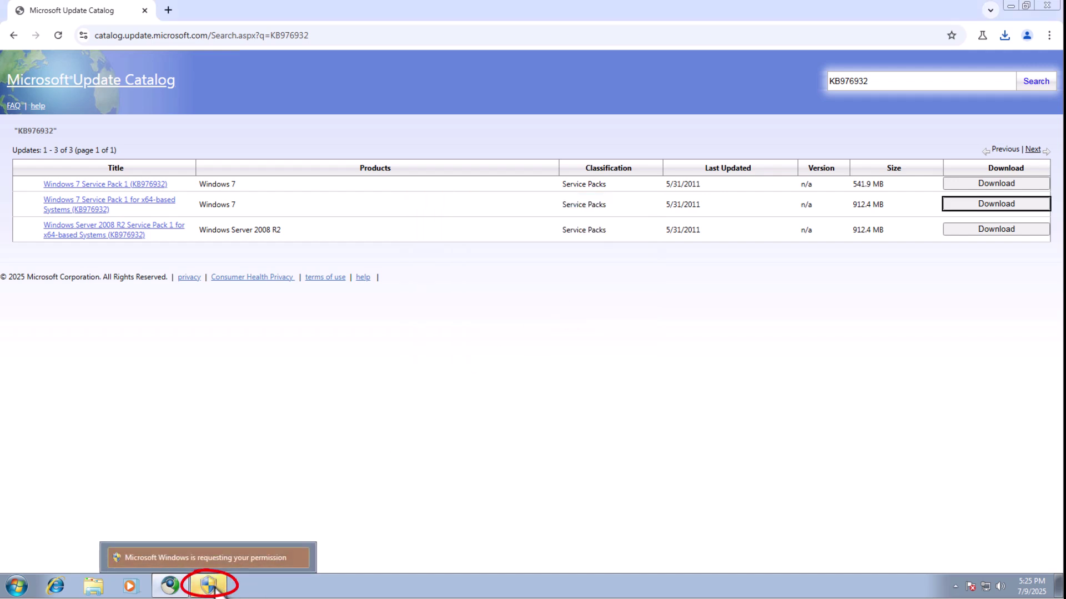
click(215, 590)
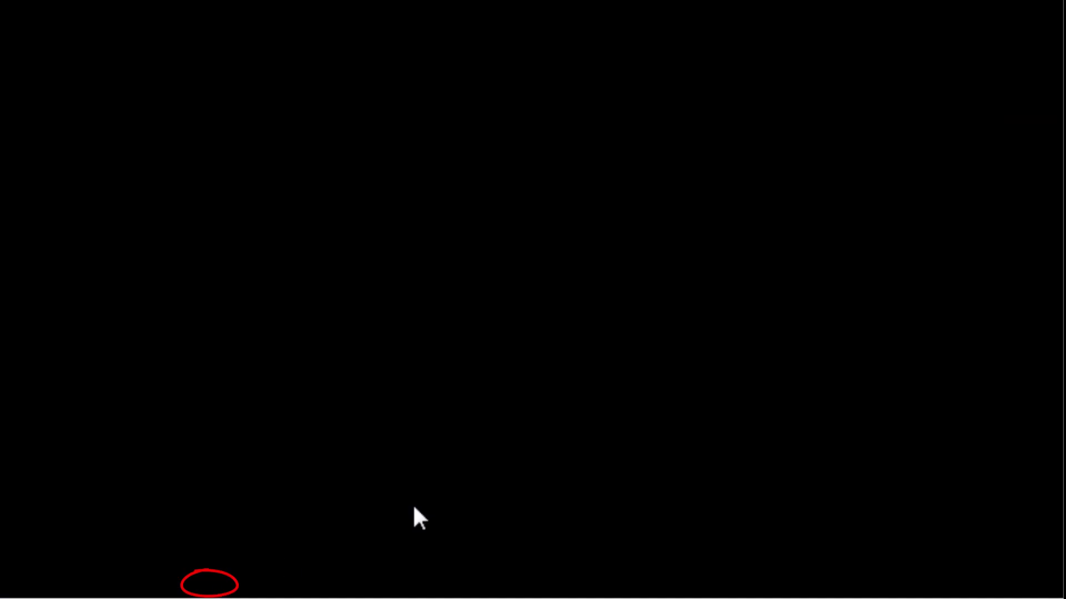
click(586, 318)
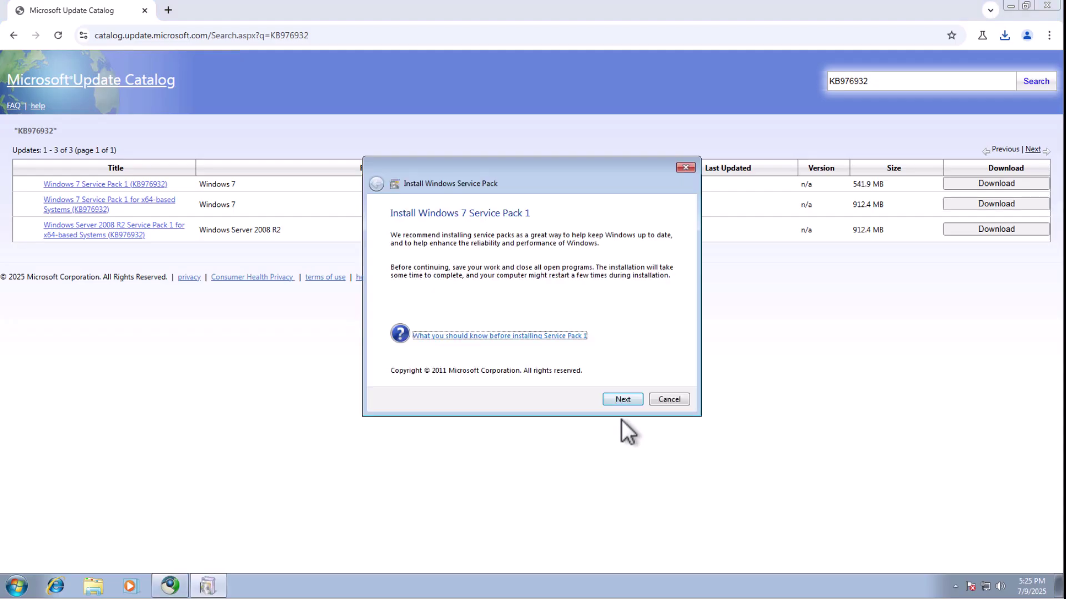
click(620, 396)
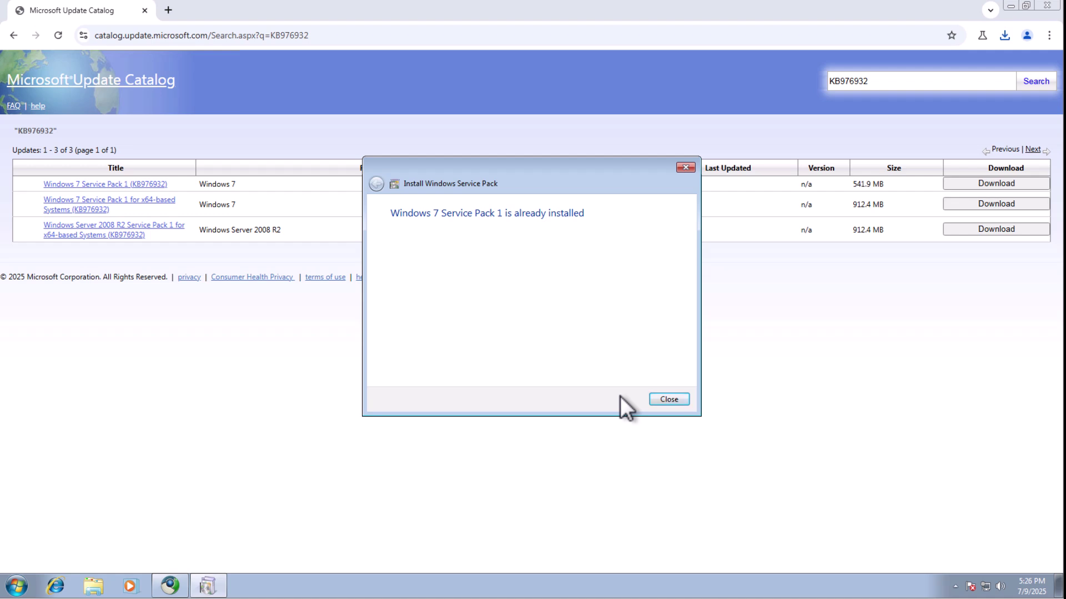
click(666, 399)
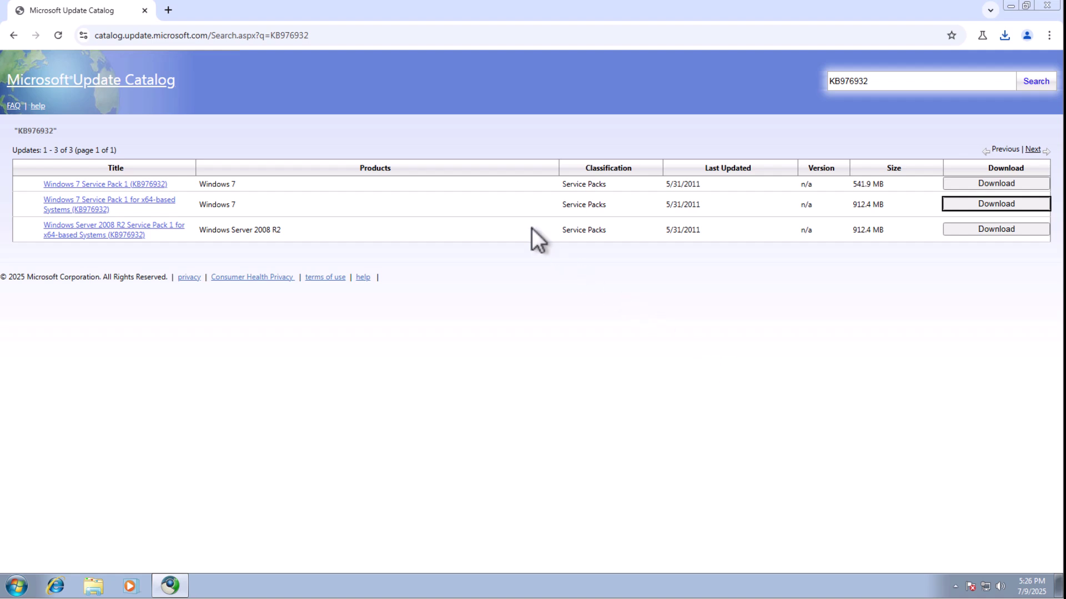
click(1048, 6)
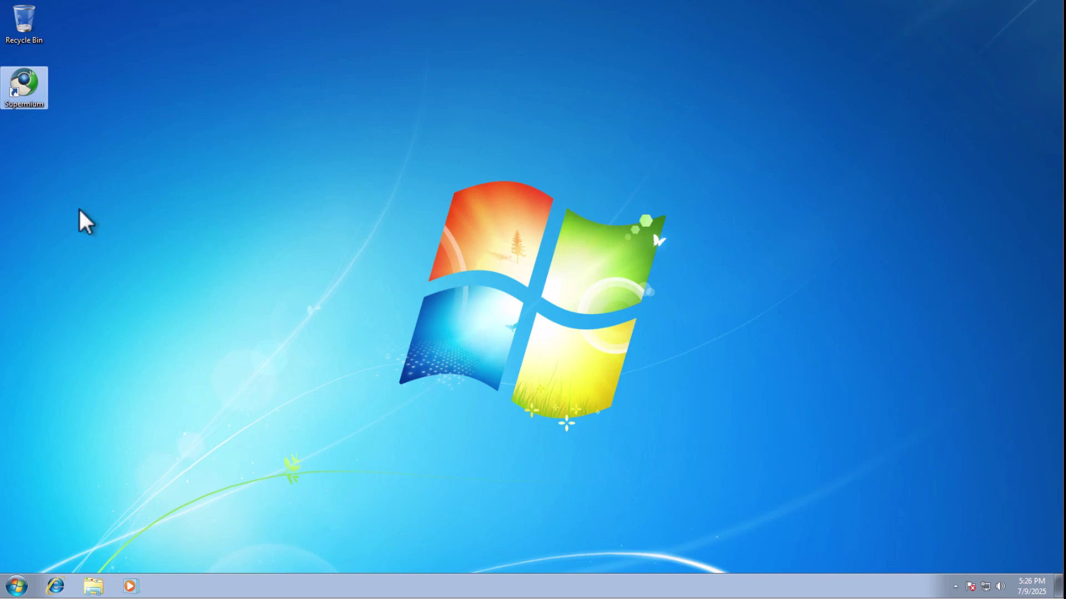
Reopen Supermium from the desktop and go to catalog.update.microsoft.com
double_click(23, 83)
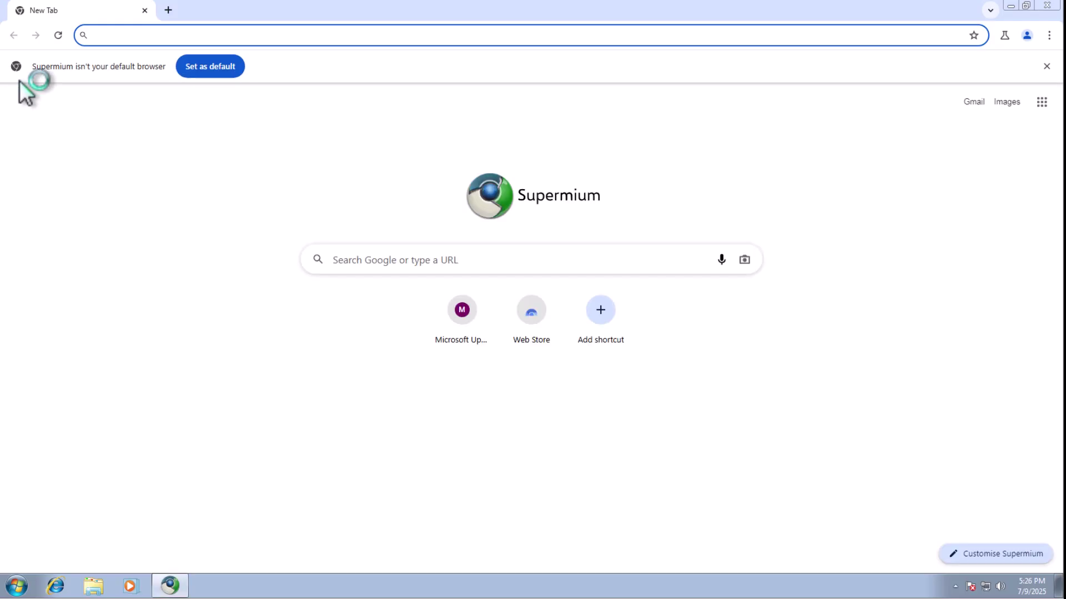
click(124, 37)
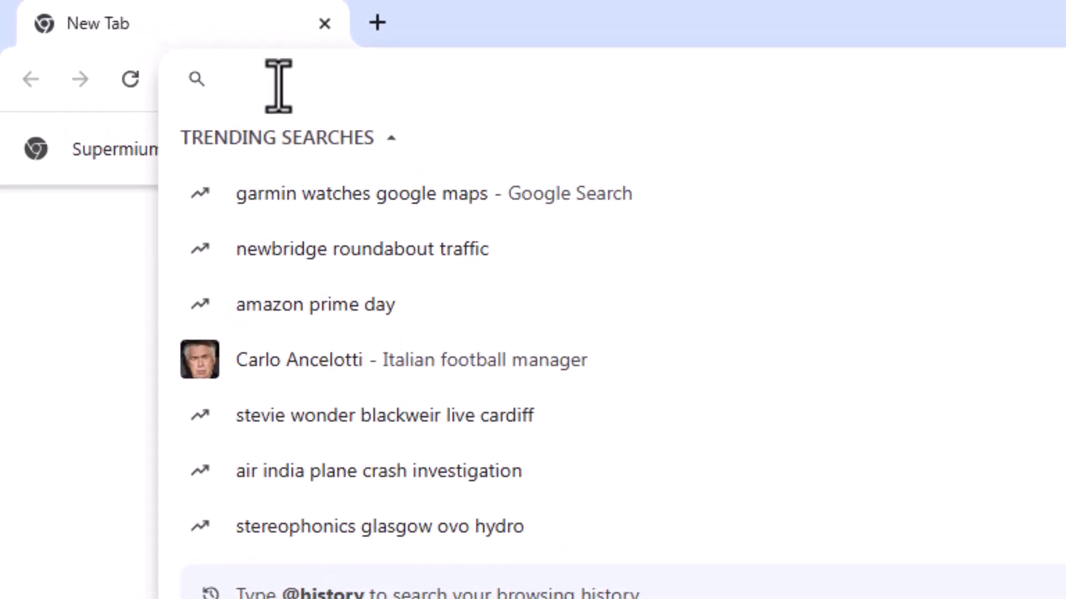
text(catalog.update.microsoft.com)
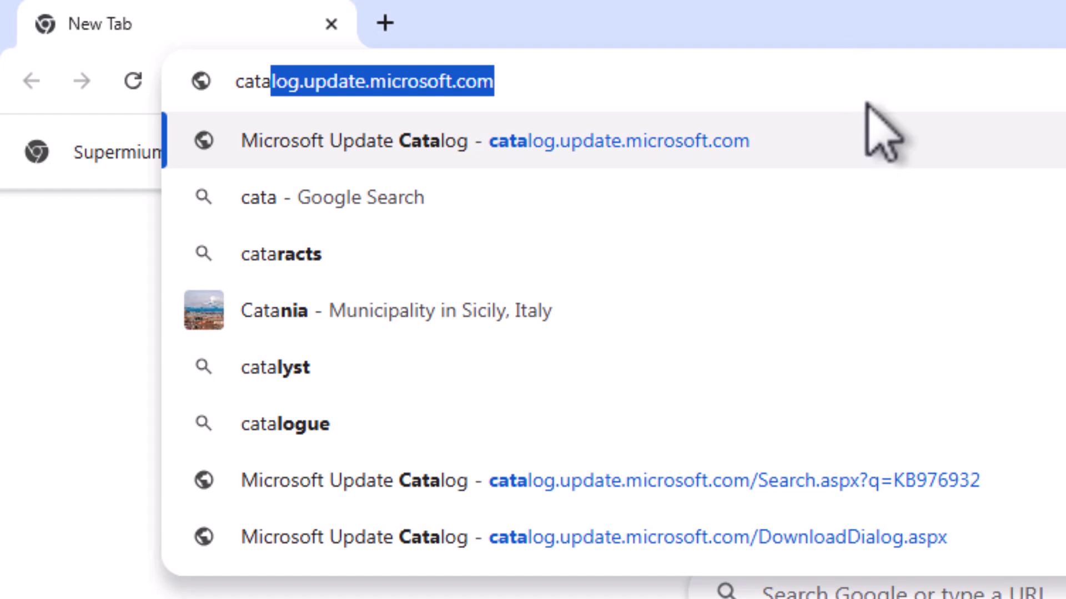
key(Return)
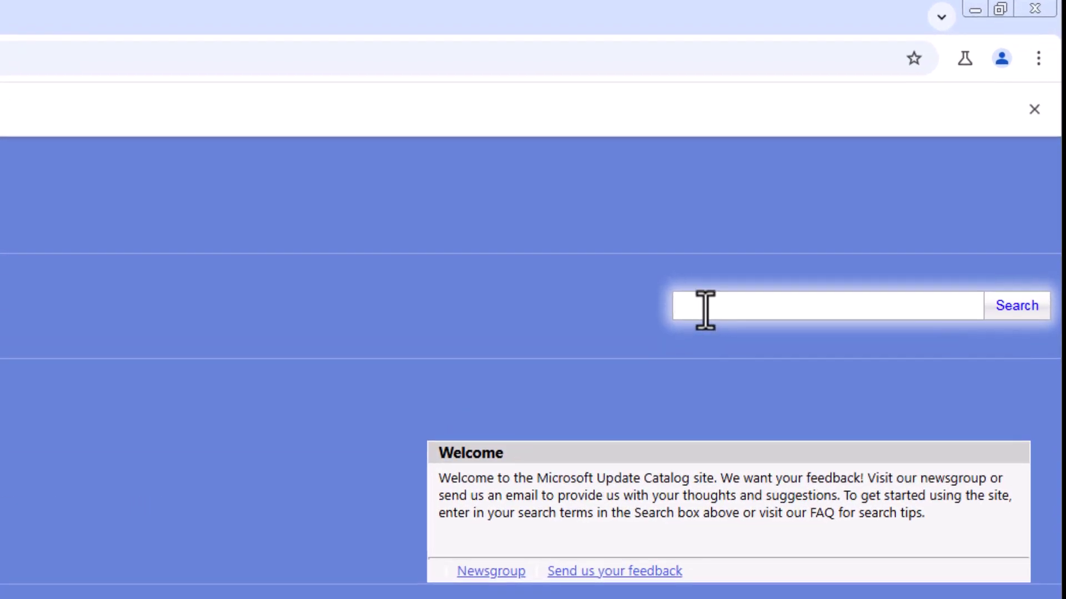
Search the catalog for KB4490628 and download the .msu file of the Windows 7 servicing stack update for x64-based systems
text(KB4490628)
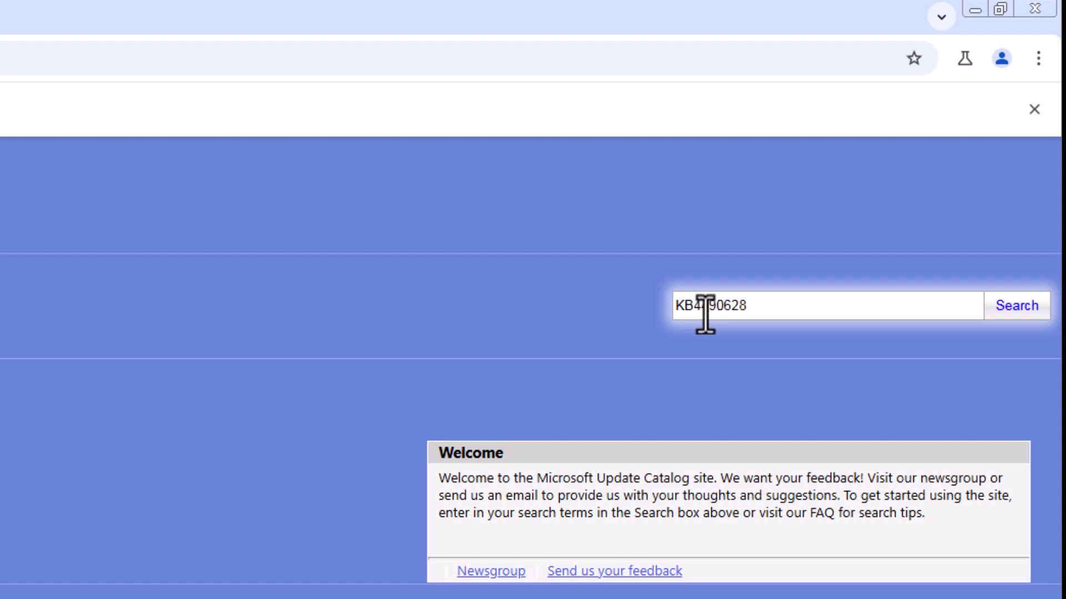
click(1017, 312)
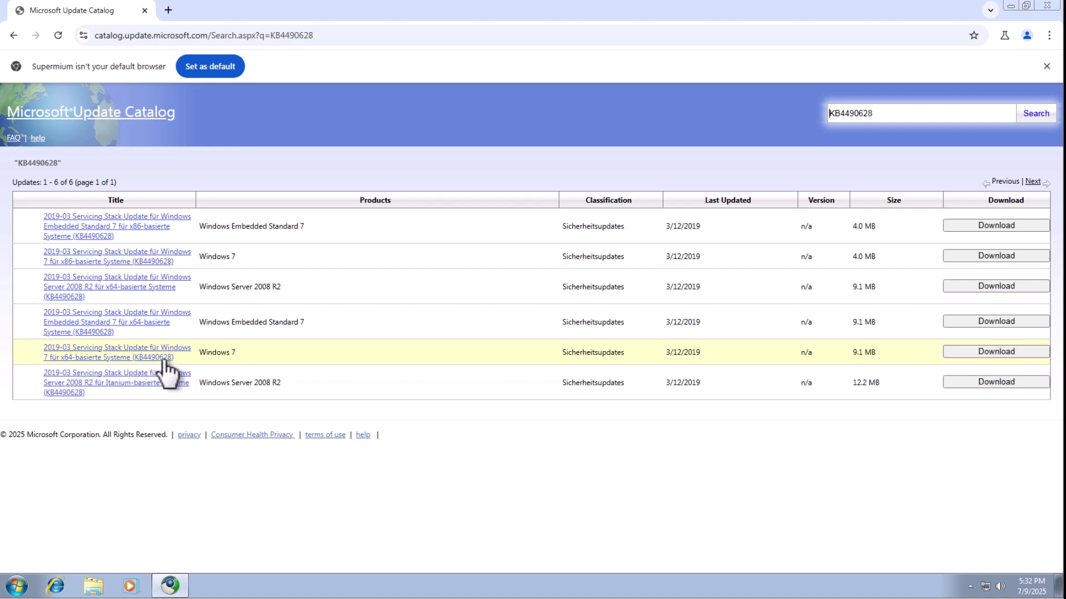
click(990, 352)
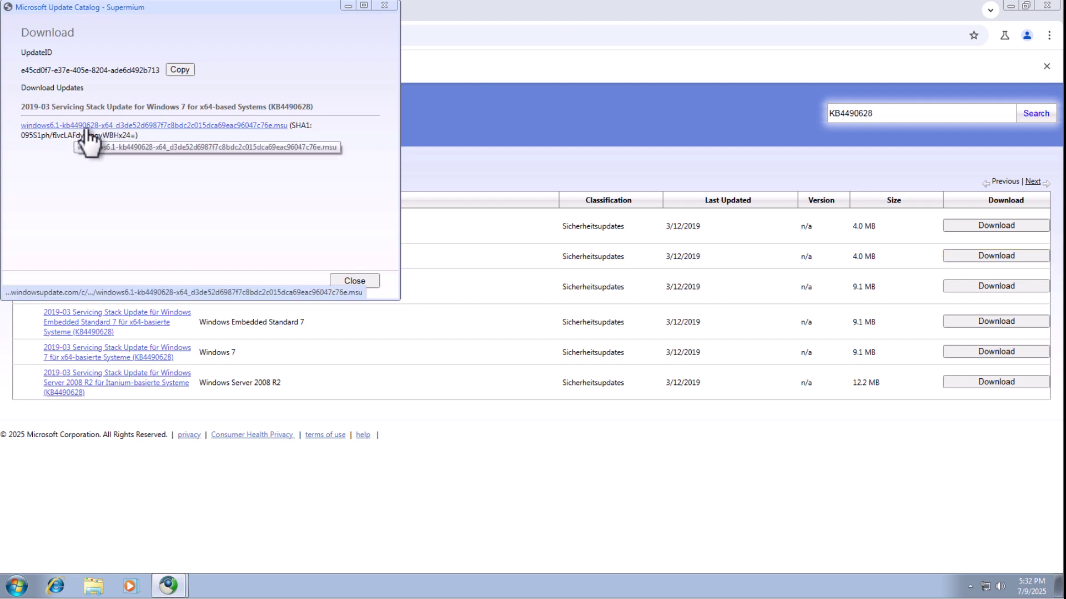
click(103, 131)
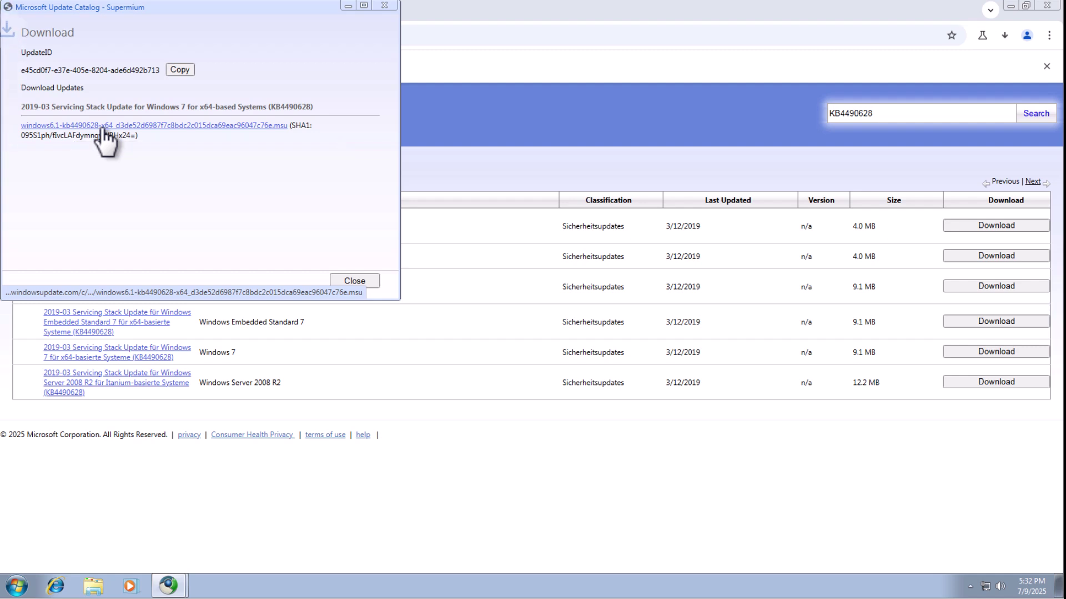
click(354, 281)
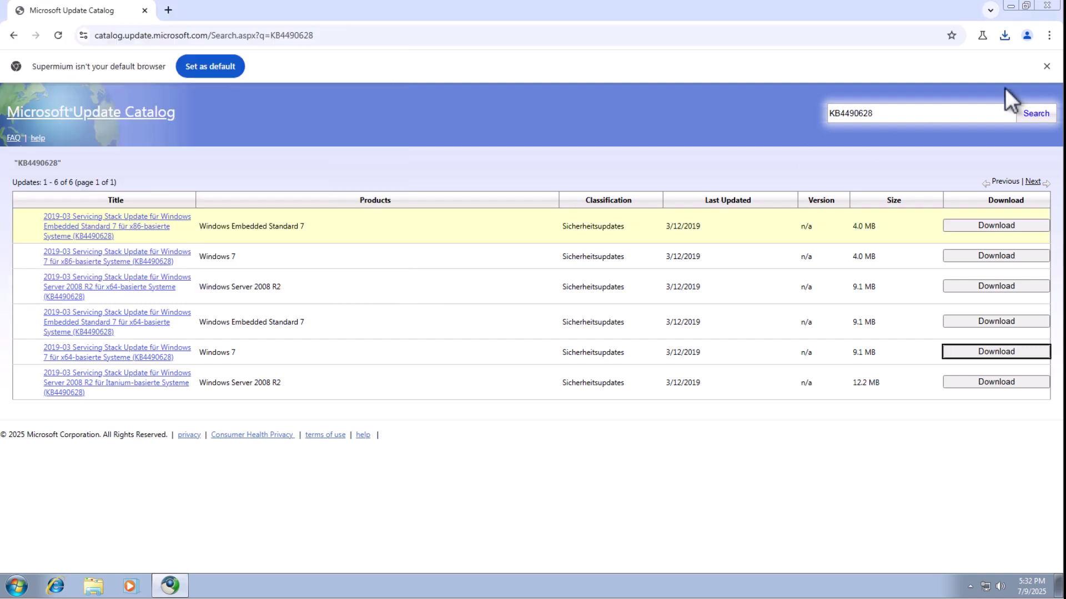
Install the downloaded KB4490628 update with the Windows Update Standalone Installer, then close the installer and the browser
click(1004, 36)
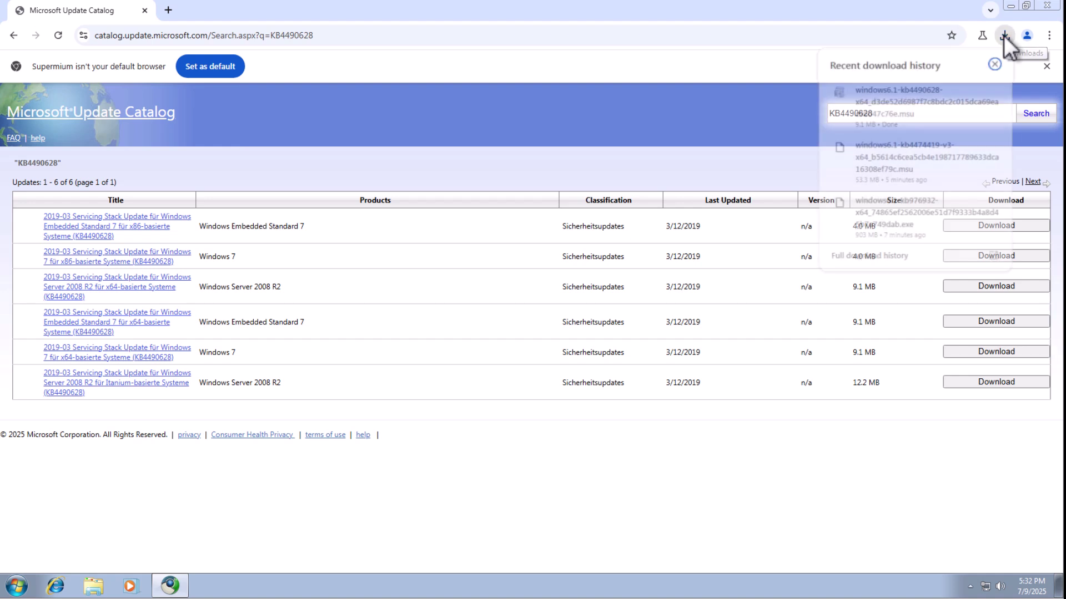
click(914, 92)
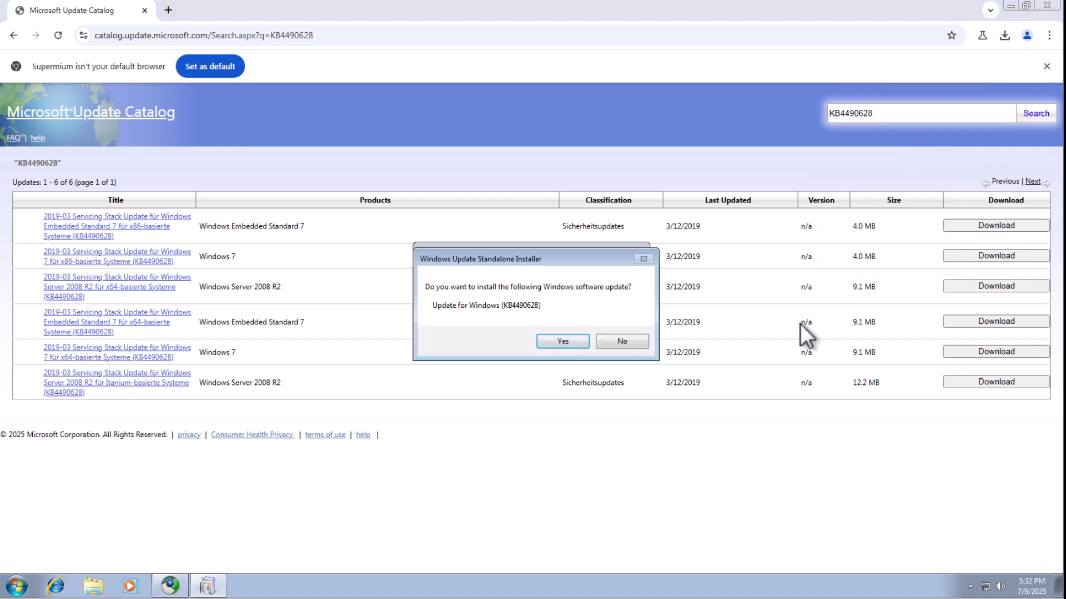
click(562, 342)
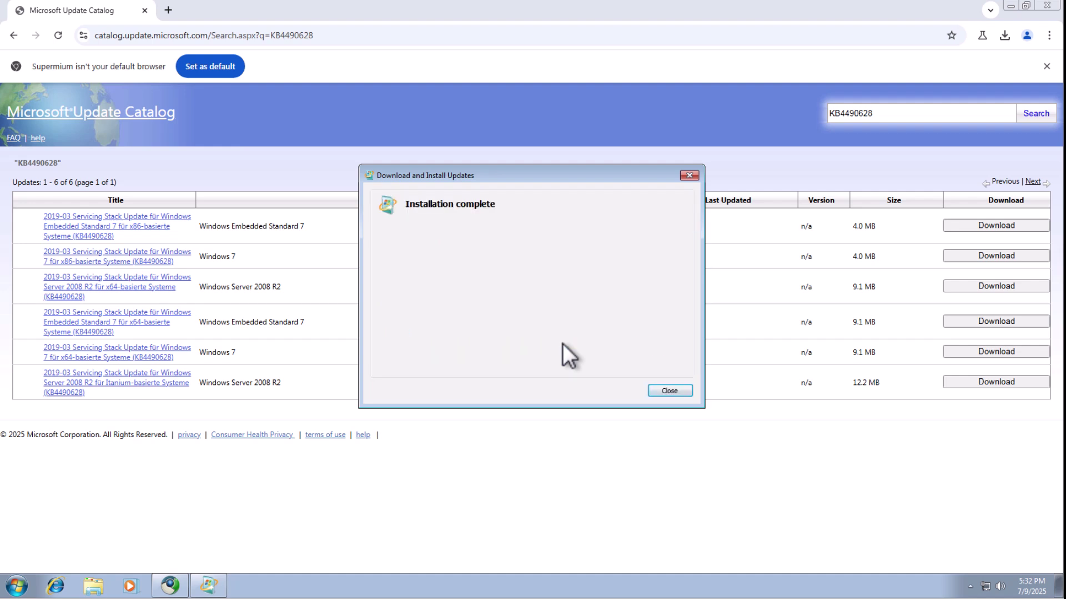
click(664, 389)
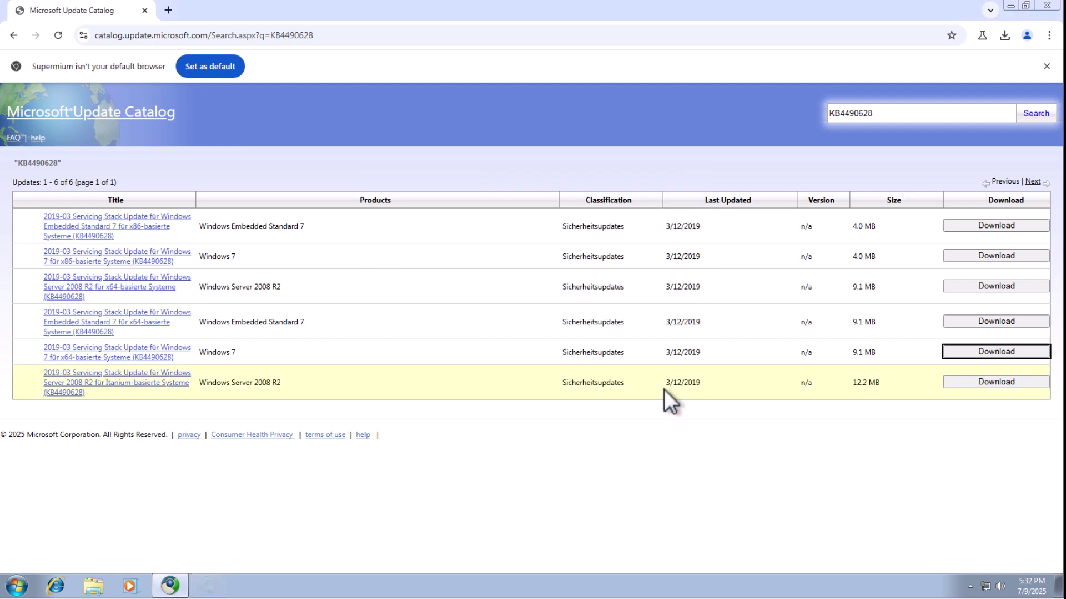
click(1047, 6)
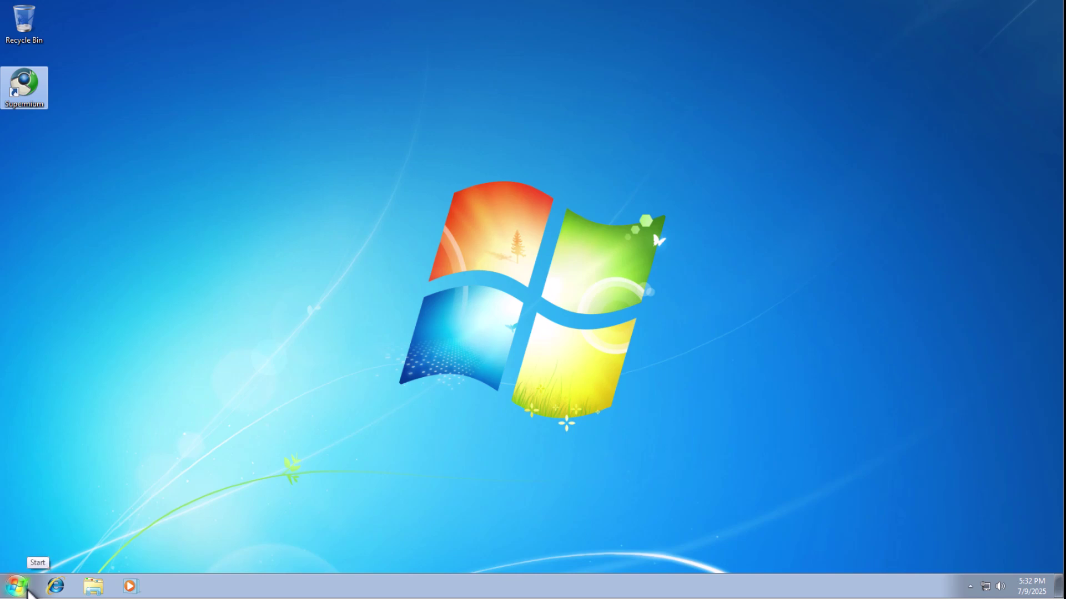
Restart Windows so the installed KB4490628 servicing stack update takes effect
click(16, 587)
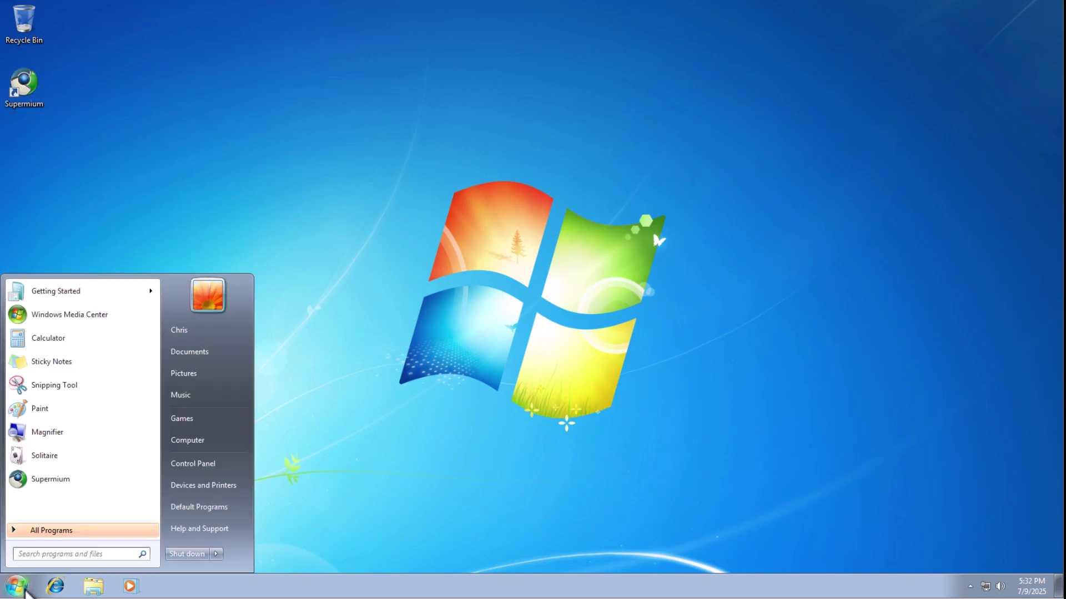
mouse_move(217, 556)
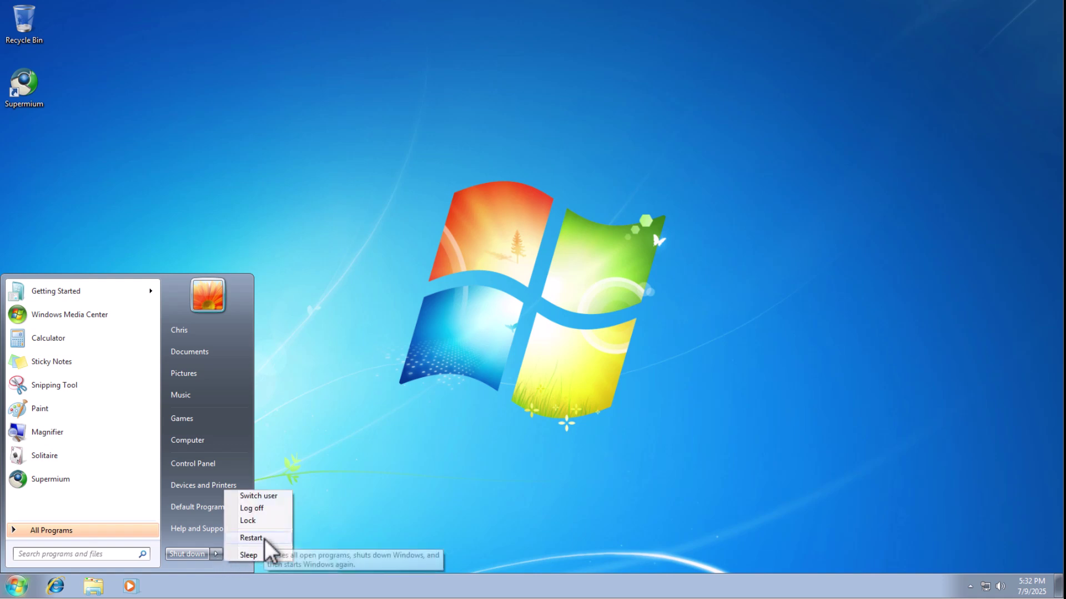
click(266, 554)
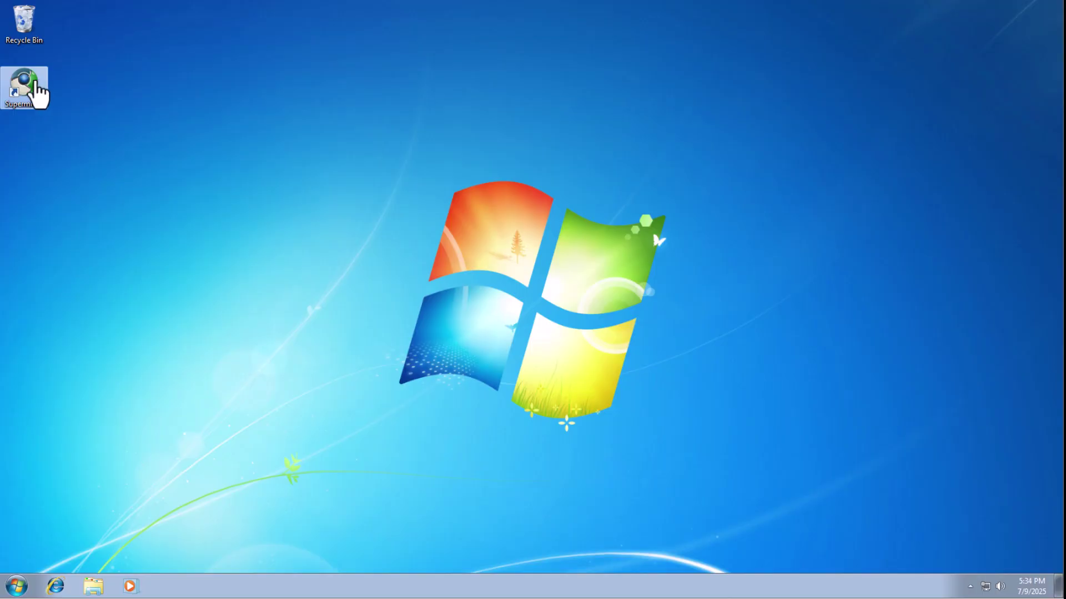
Open Supermium from the desktop and go to catalog.update.microsoft.com
double_click(25, 86)
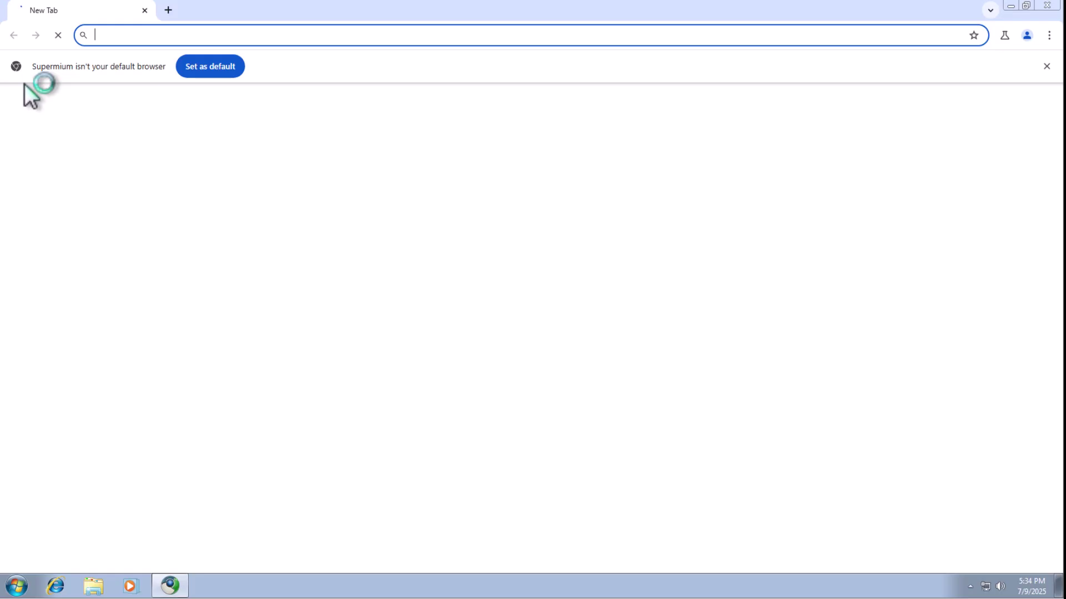
click(111, 35)
text(cata)
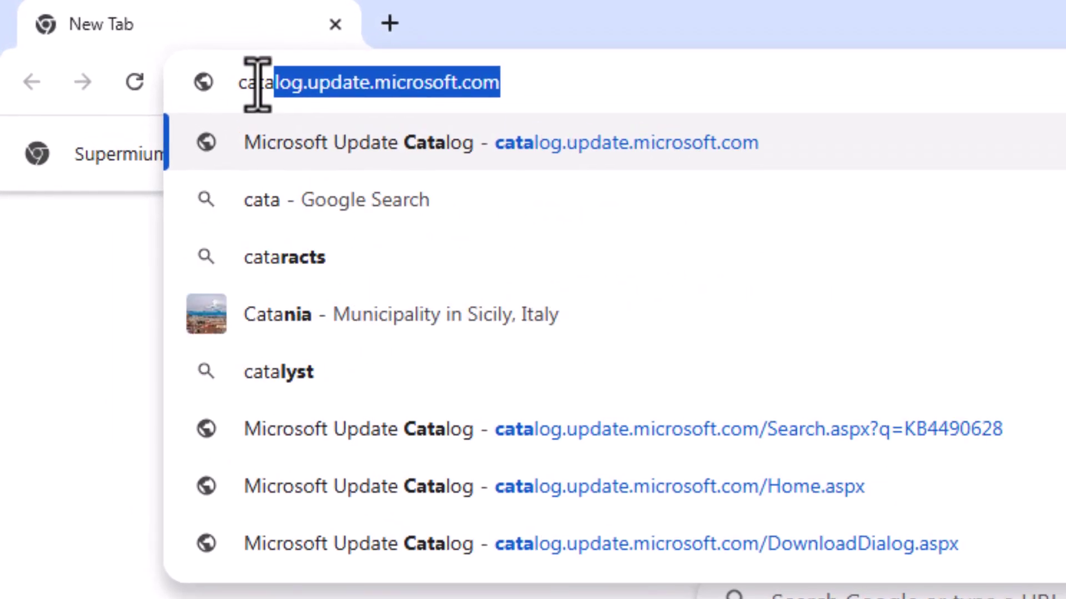
key(Right)
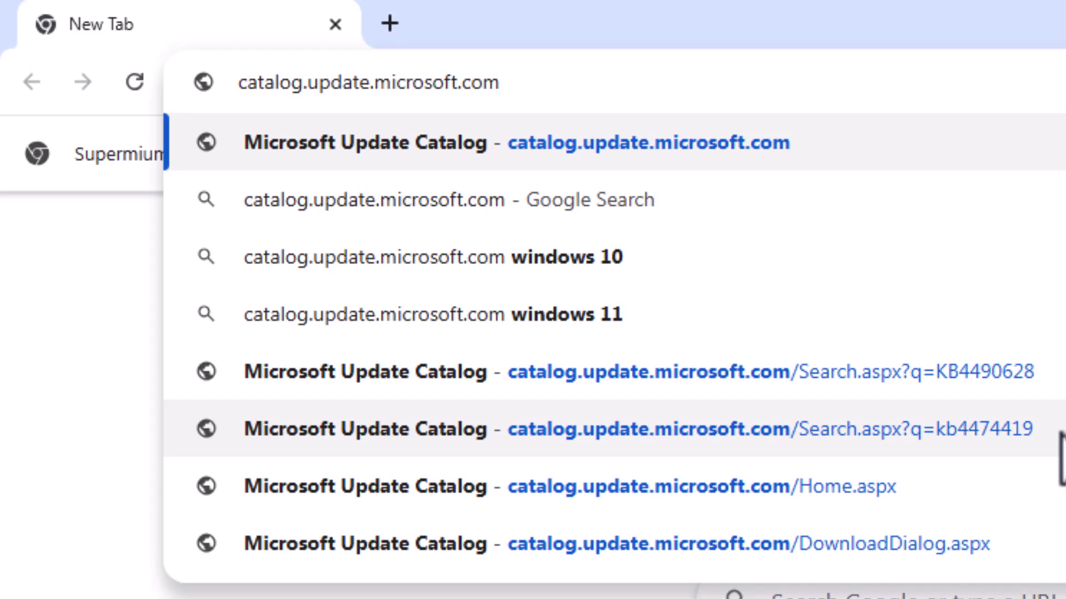
key(Return)
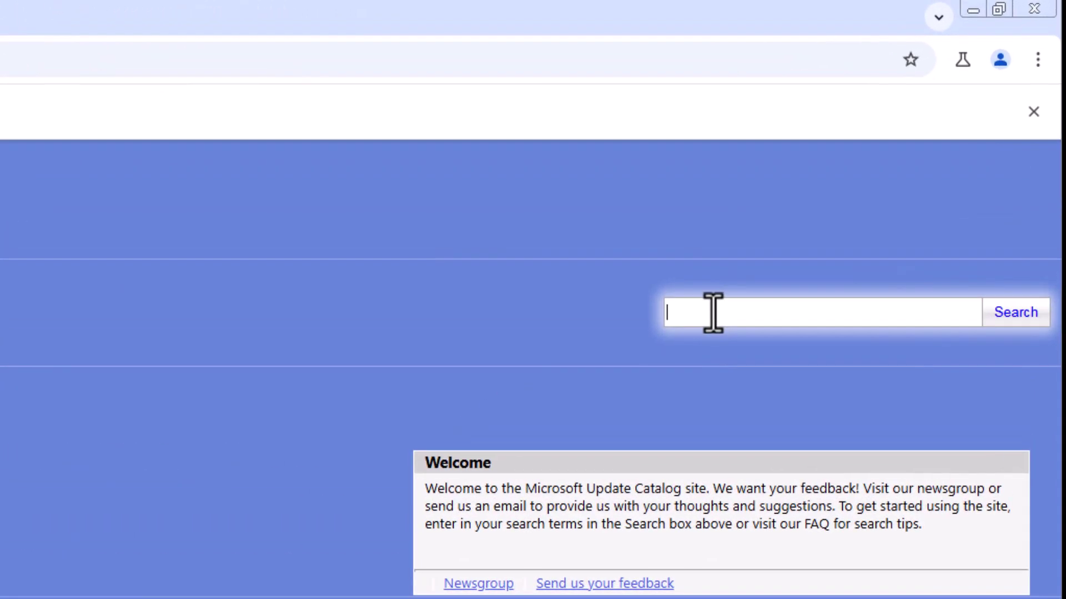
Search the catalog for KB4474419 and download the .msu file of the 2019-09 security update for Windows 7 x64-based systems
text(KB4474419)
click(1035, 313)
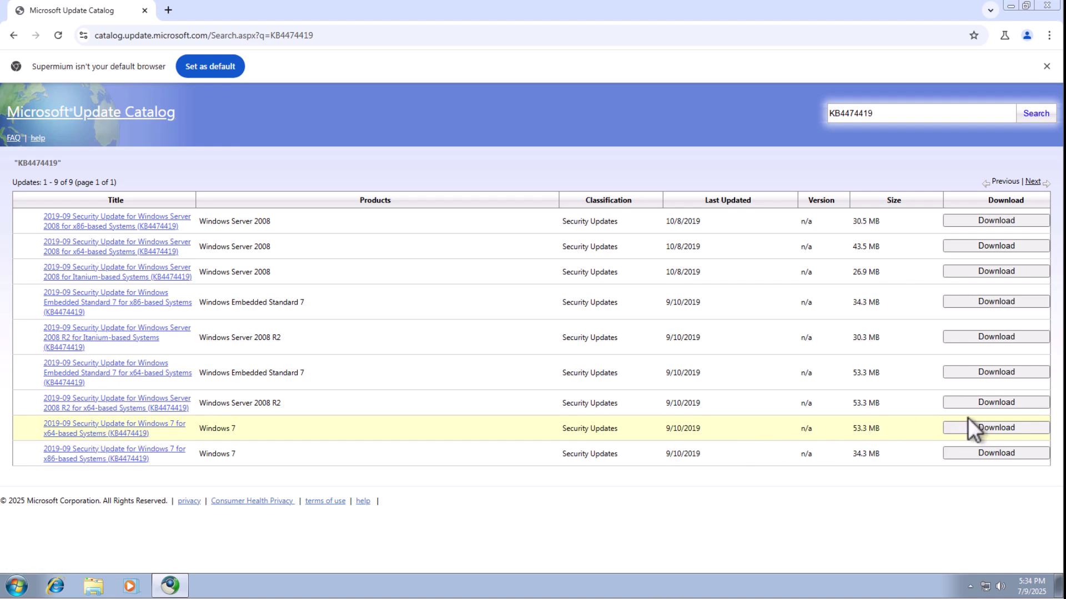
click(988, 429)
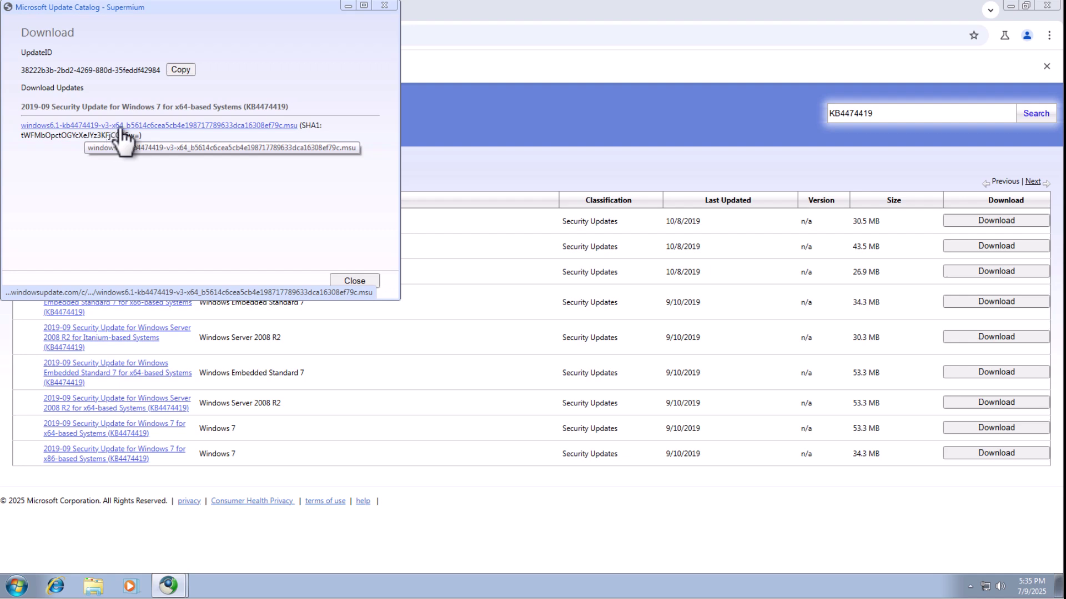
click(100, 127)
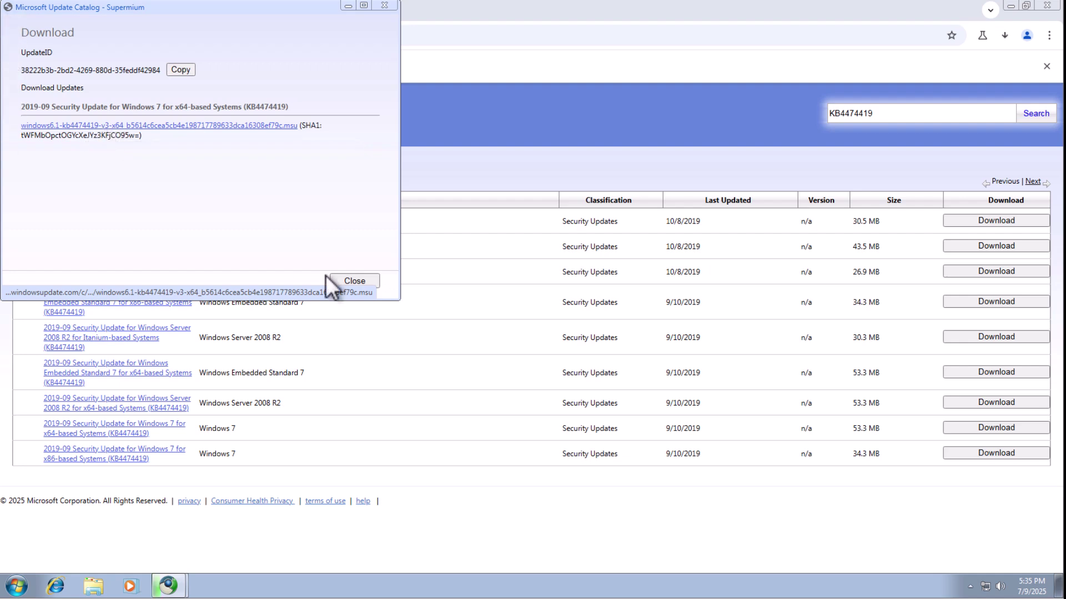
click(354, 281)
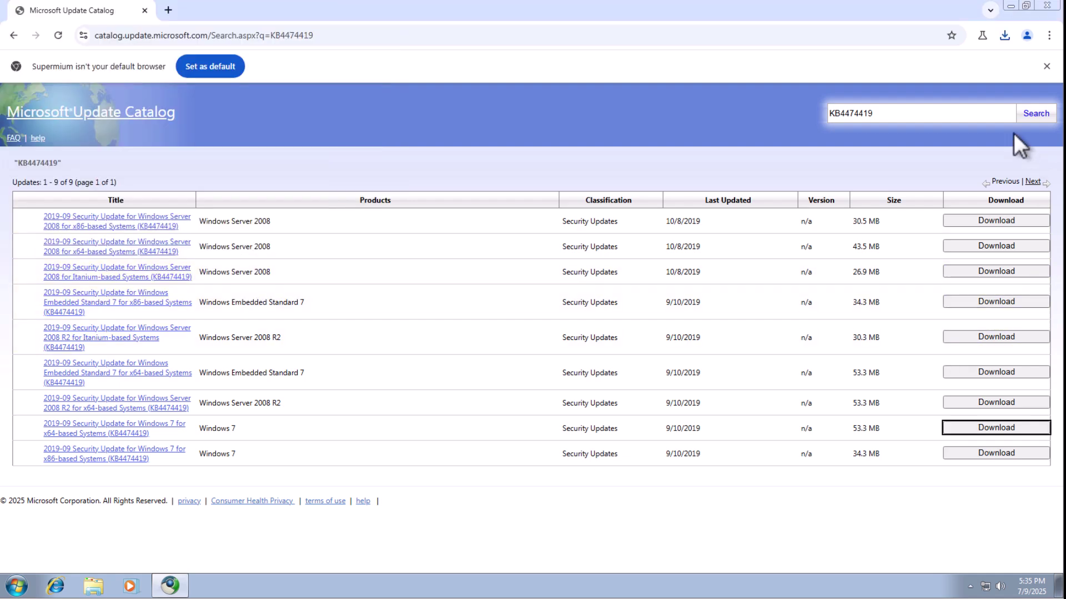
Install the downloaded KB4474419 update with the Windows Update Standalone Installer and restart the computer from the installer
click(1005, 35)
mouse_move(914, 95)
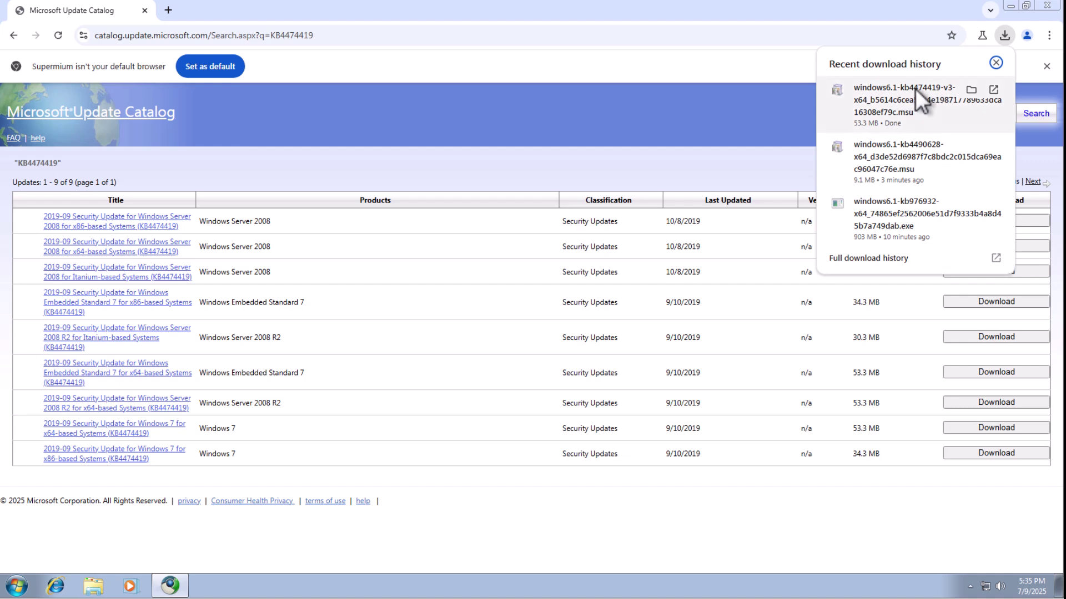
click(915, 89)
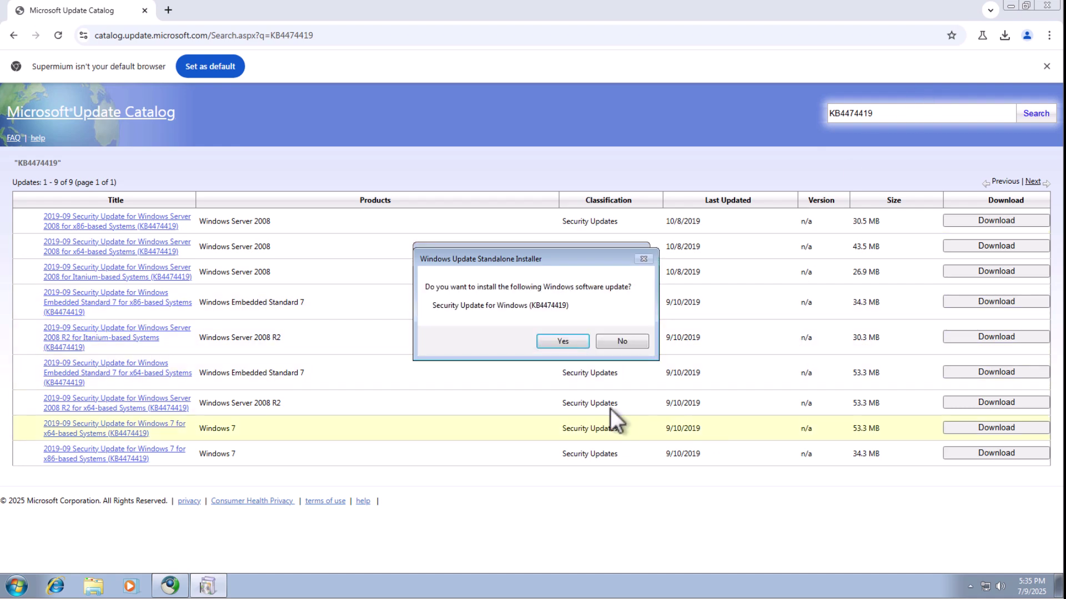
click(562, 341)
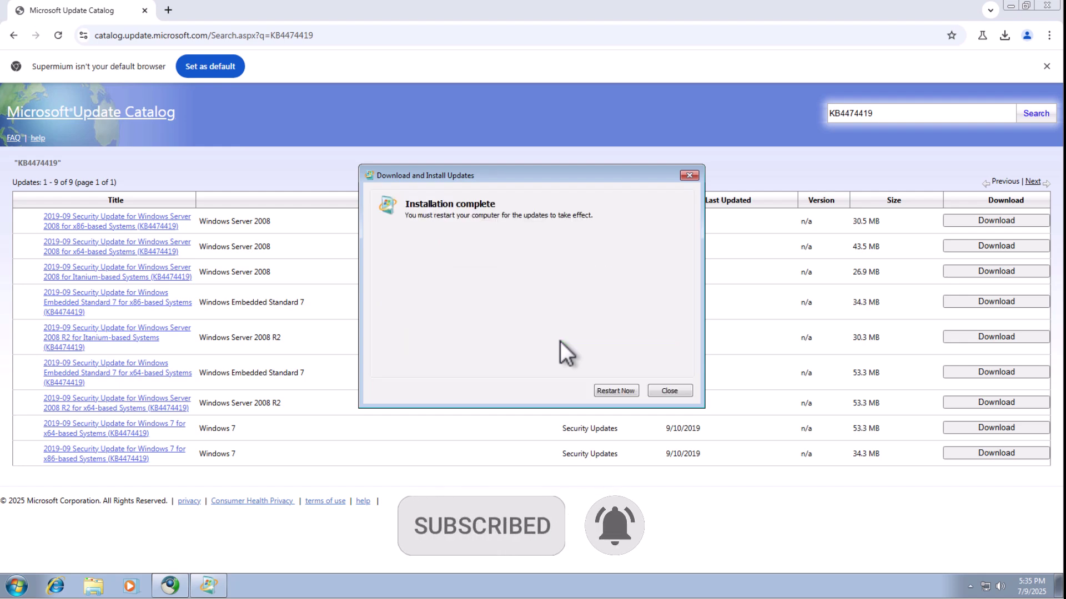
click(610, 392)
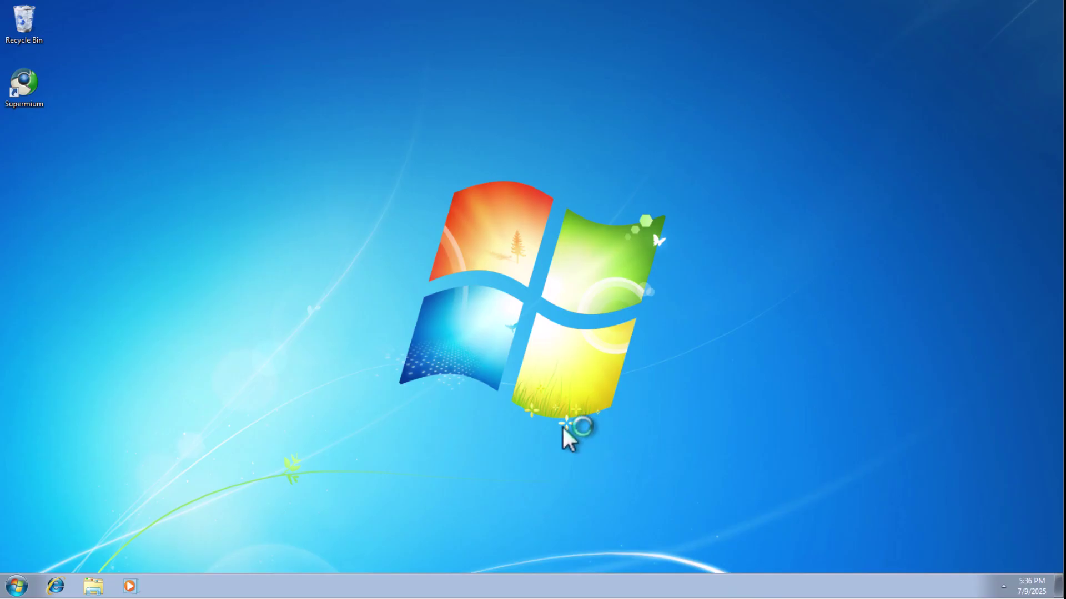
Reopen Supermium from the desktop and load the Microsoft Update Catalog at catalog.update.microsoft.com
double_click(28, 98)
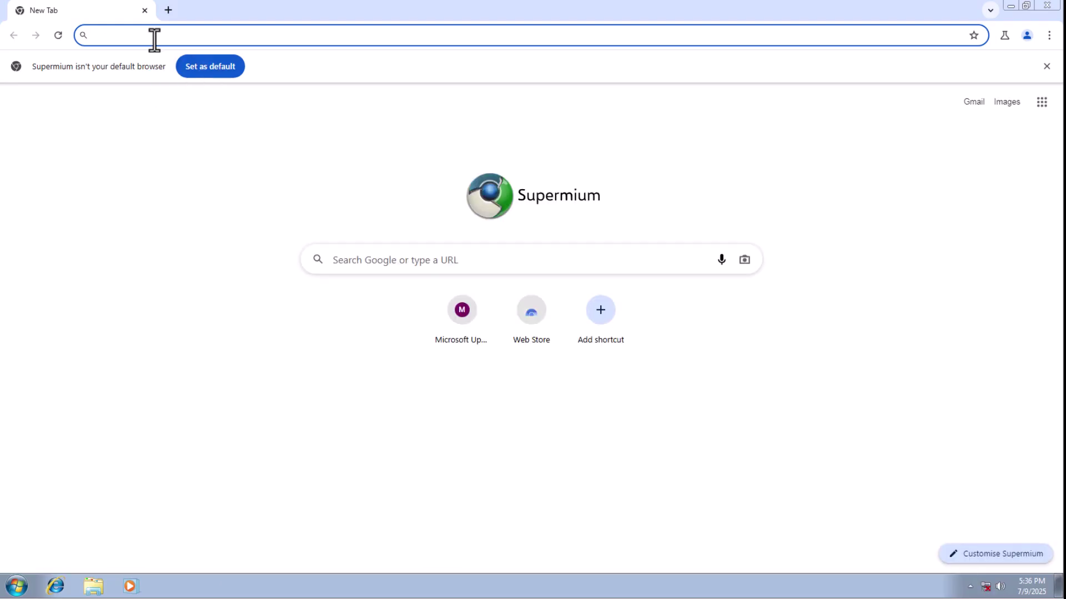
click(151, 38)
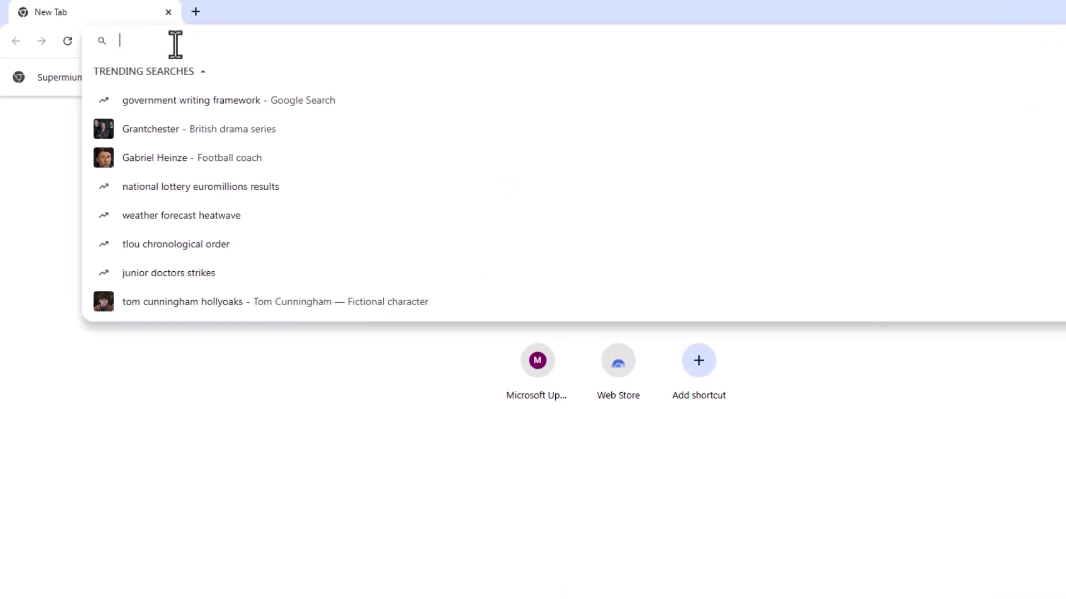
text(c)
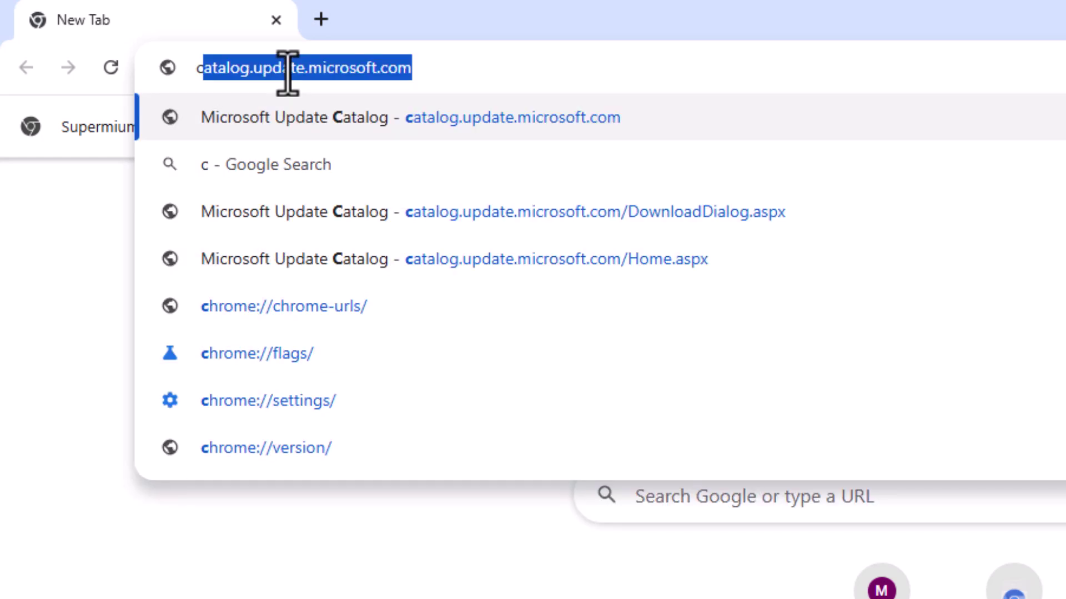
text(ata)
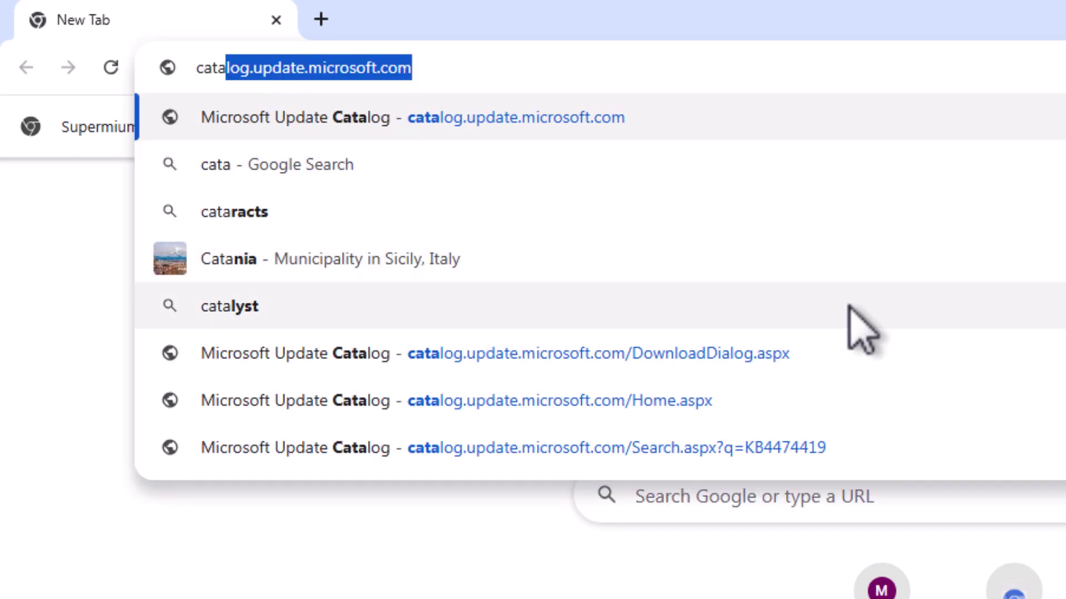
key(Return)
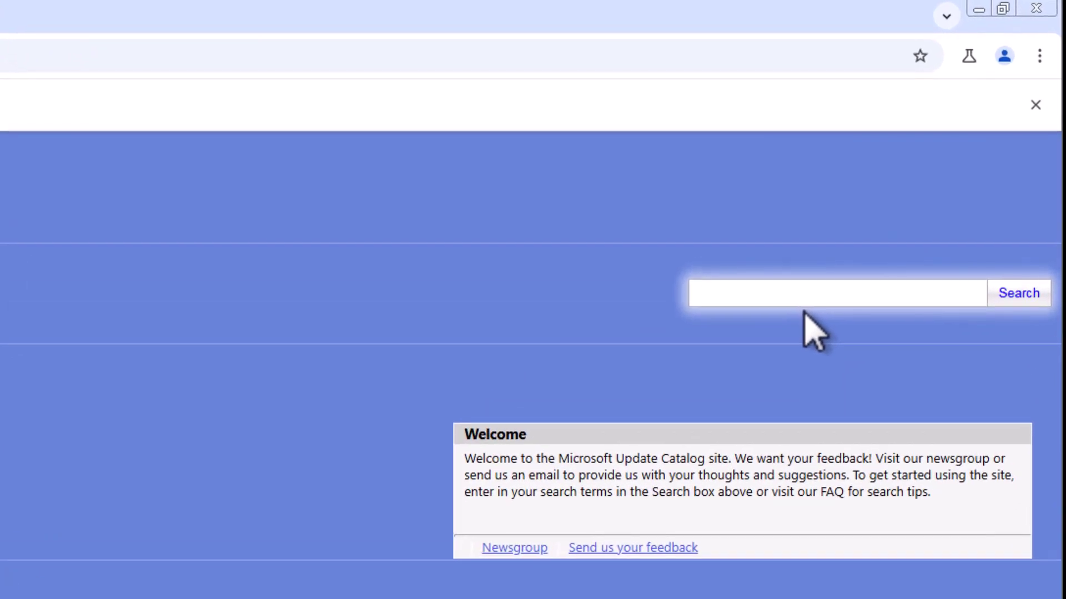
Search the catalog for KB4536952 and download the .msu file of the 2020-01 servicing stack update for Windows 7 x64-based systems
text(KB4536952)
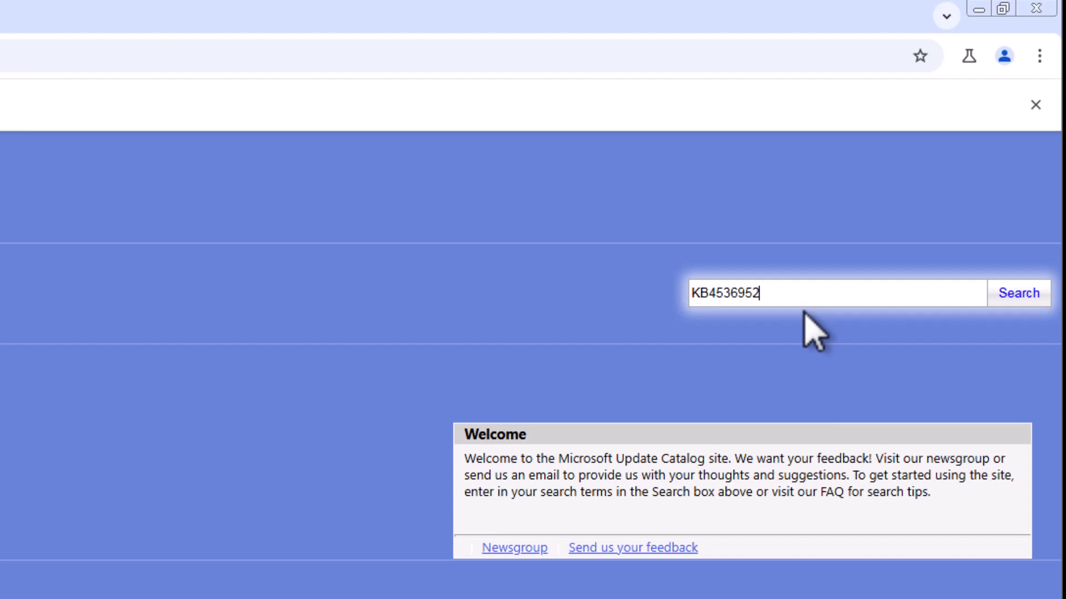
click(1017, 294)
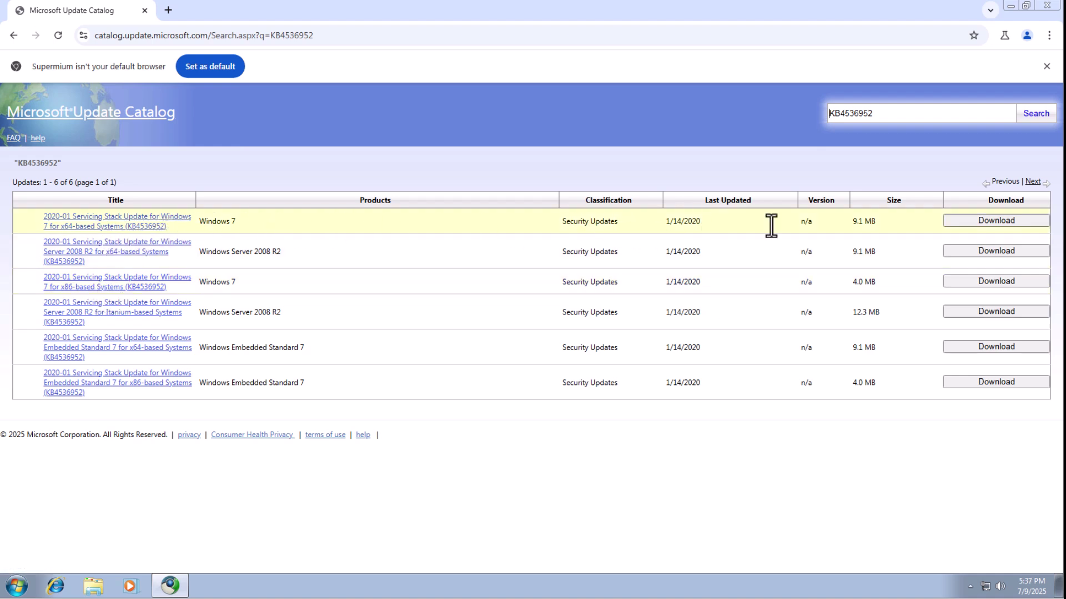
click(966, 222)
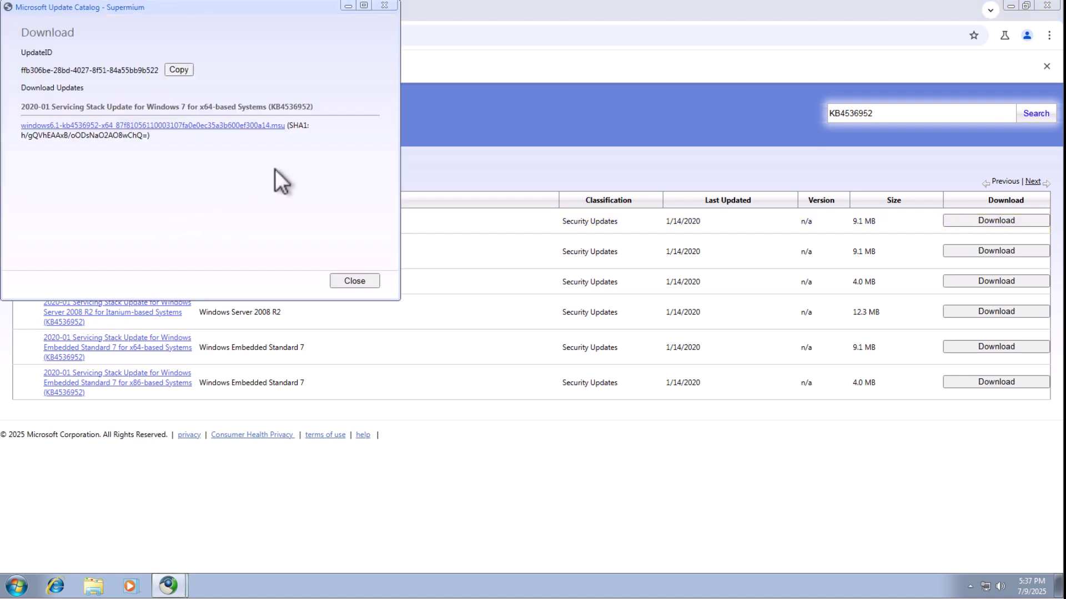
click(87, 126)
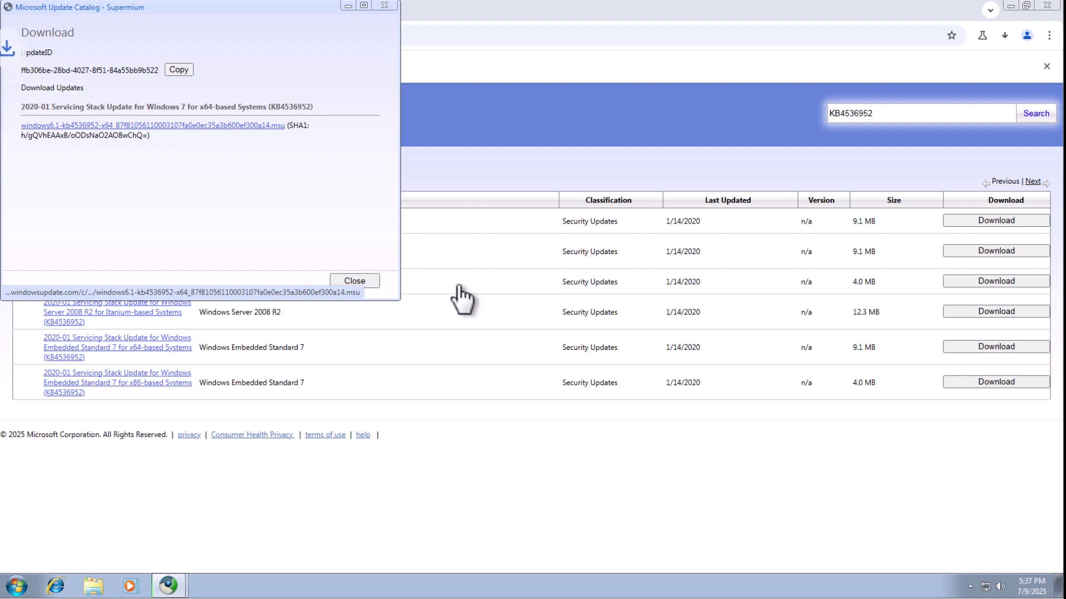
click(359, 281)
Install the downloaded KB4536952 update with the Windows Update Standalone Installer, and close the installer and the browser
click(1001, 39)
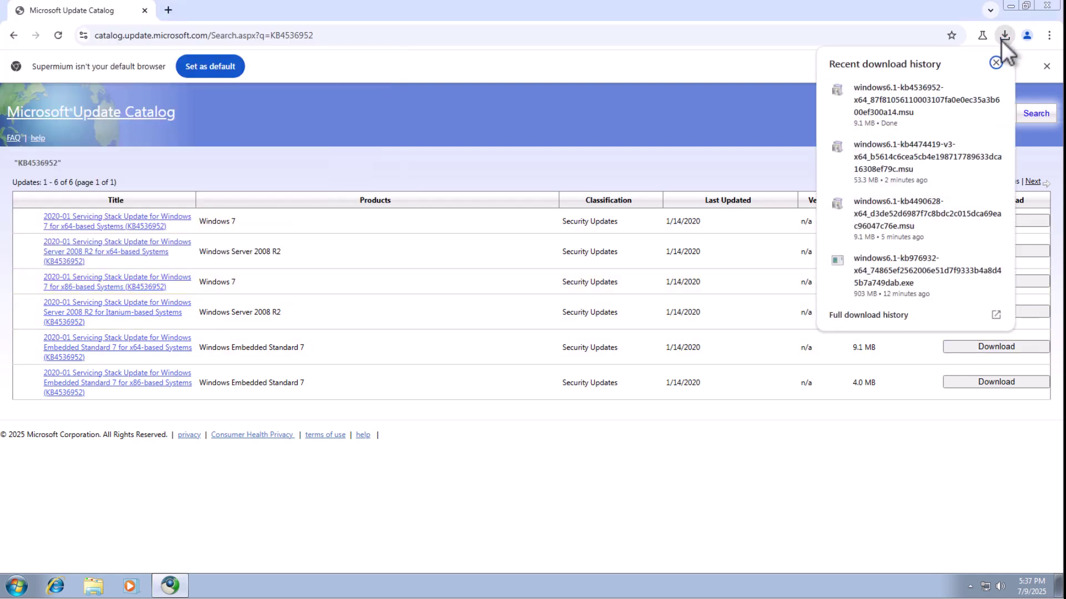
click(911, 94)
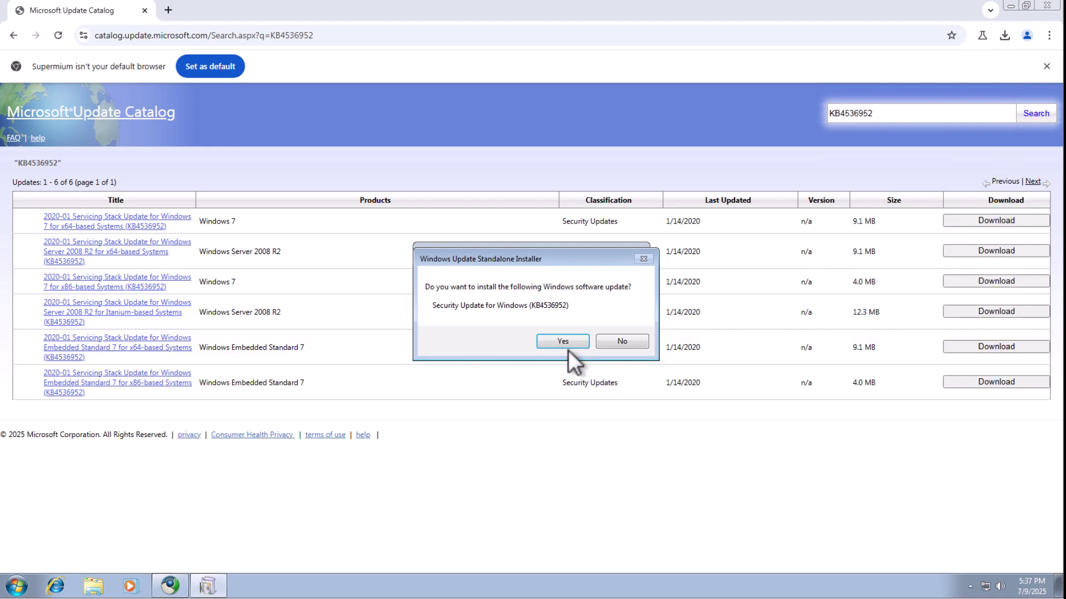
click(562, 341)
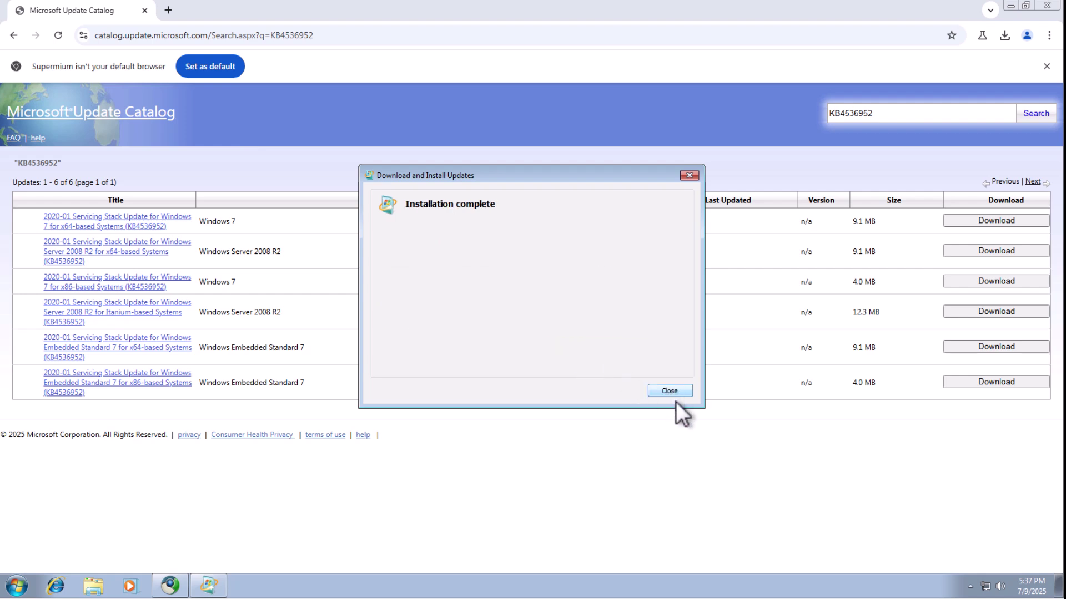
click(669, 391)
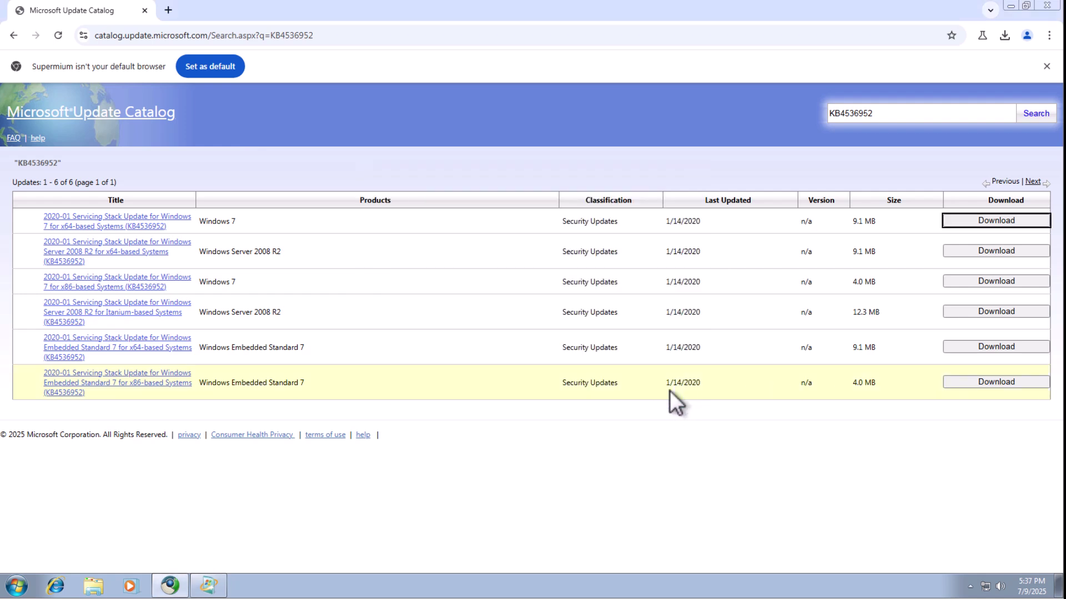
click(1049, 5)
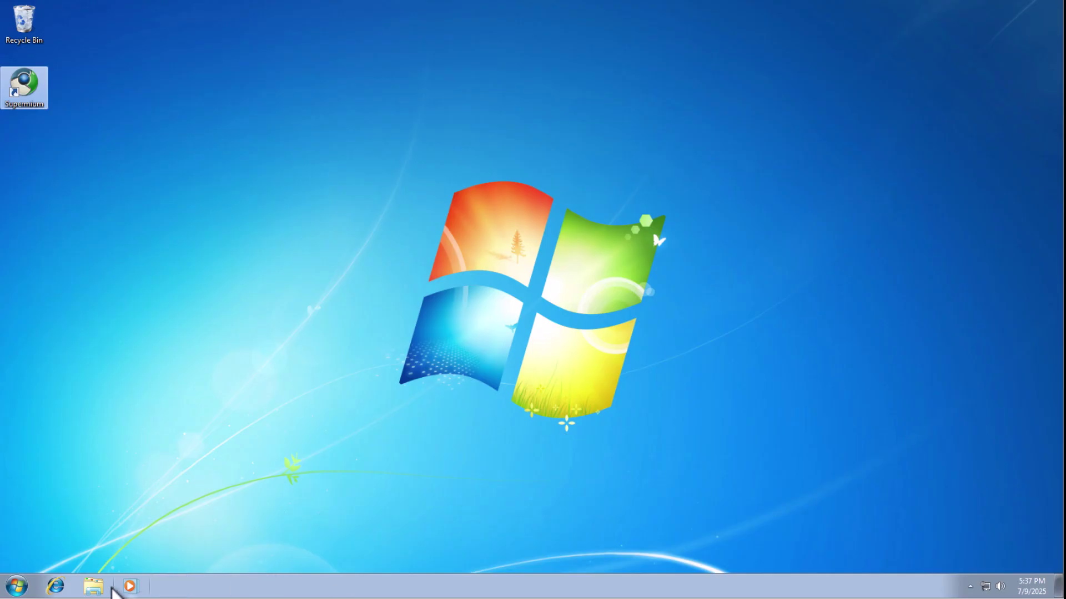
Restart Windows after the KB4536952 servicing stack update
click(17, 587)
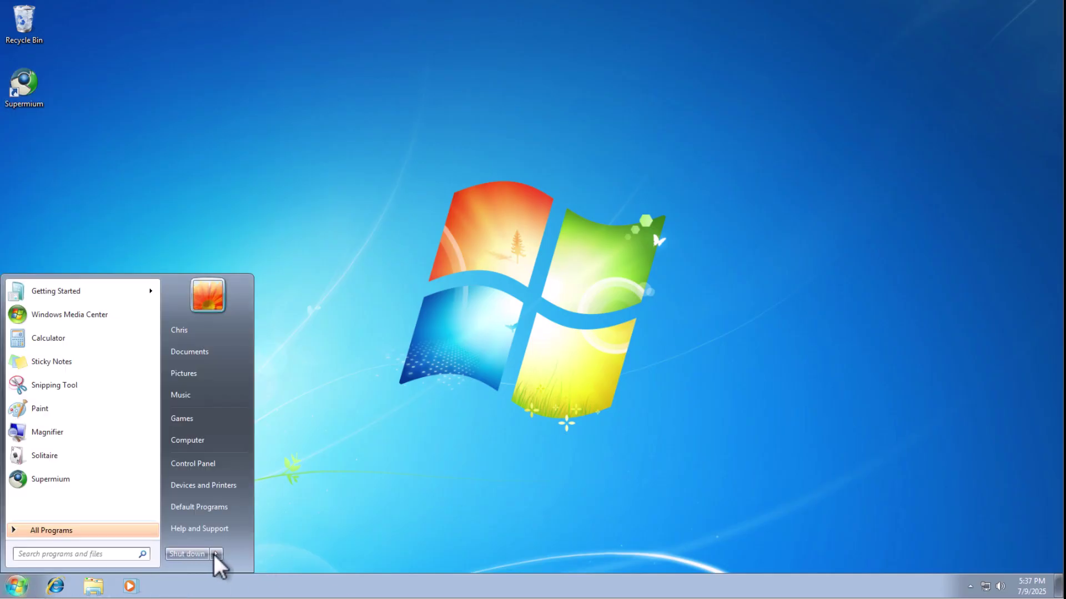
mouse_move(215, 556)
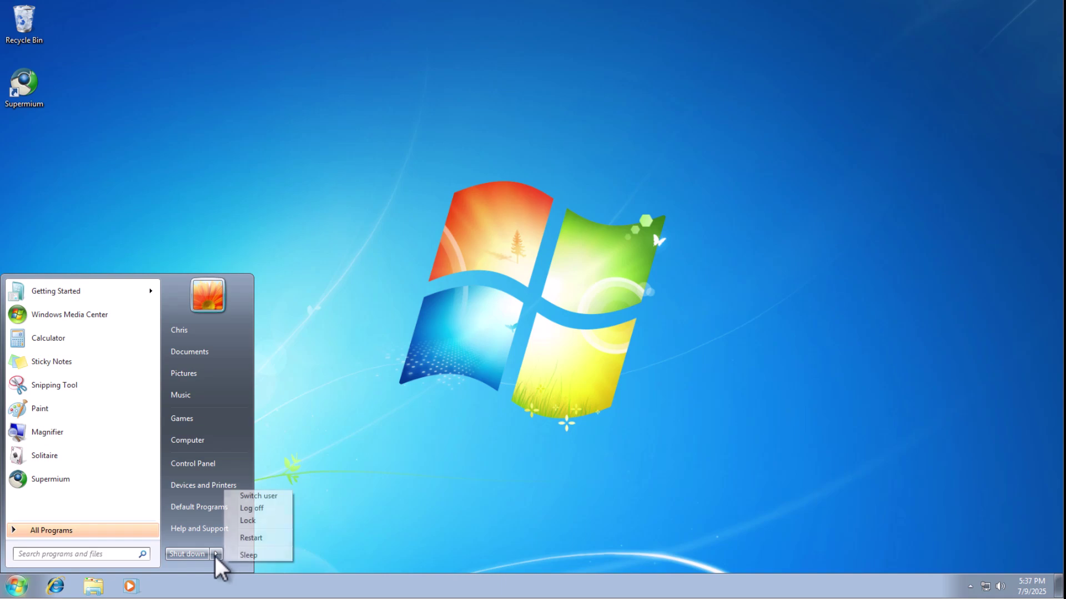
click(265, 538)
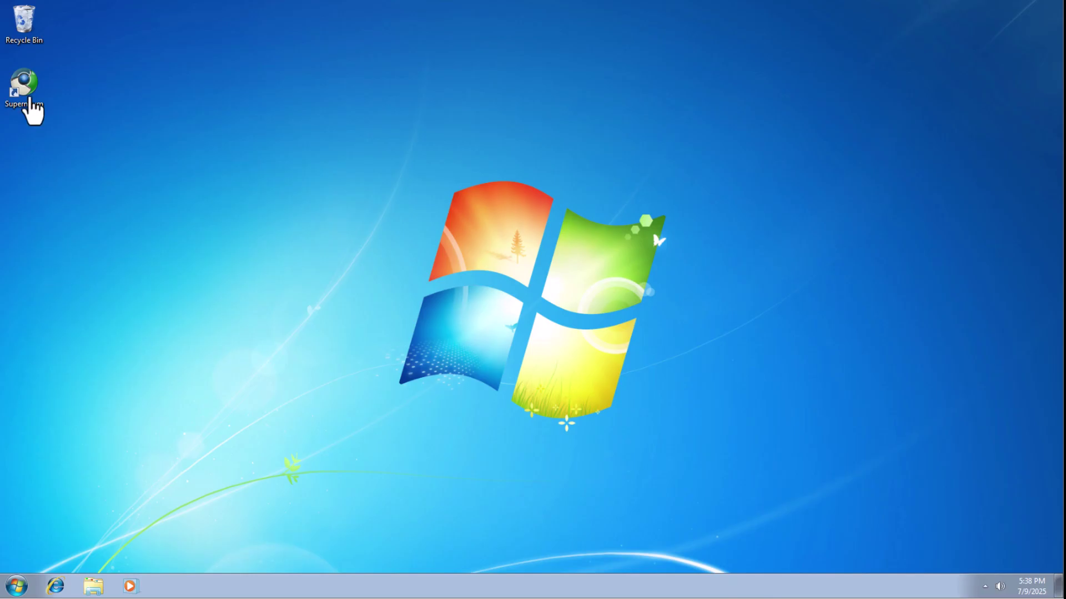
Reopen the Supermium browser and load the Microsoft Update Catalog at catalog.update.microsoft.com
click(23, 83)
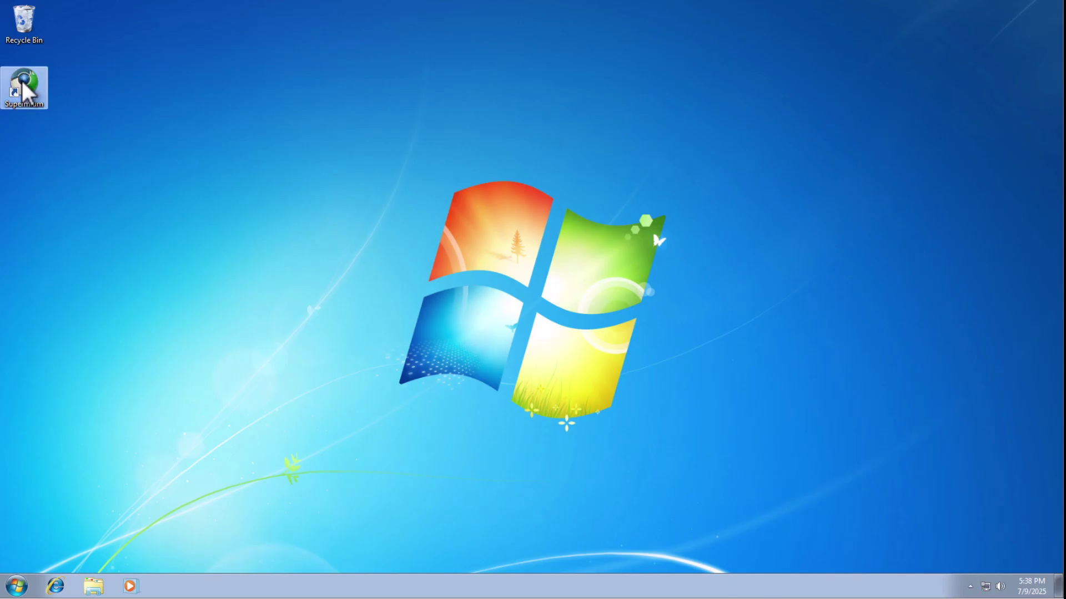
double_click(24, 82)
click(119, 46)
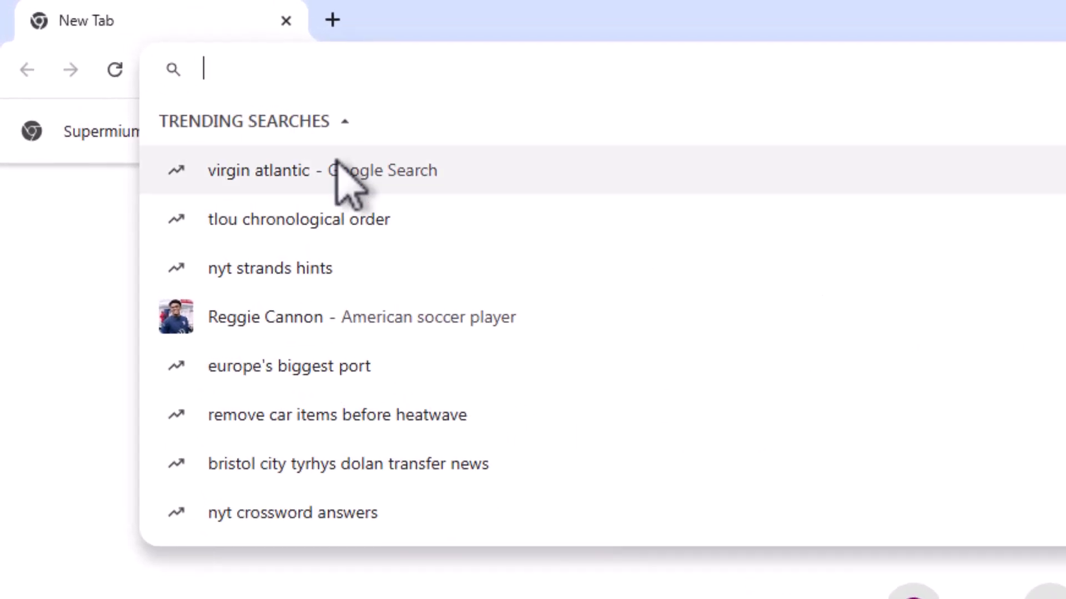
text(catalog.update.microsoft.com)
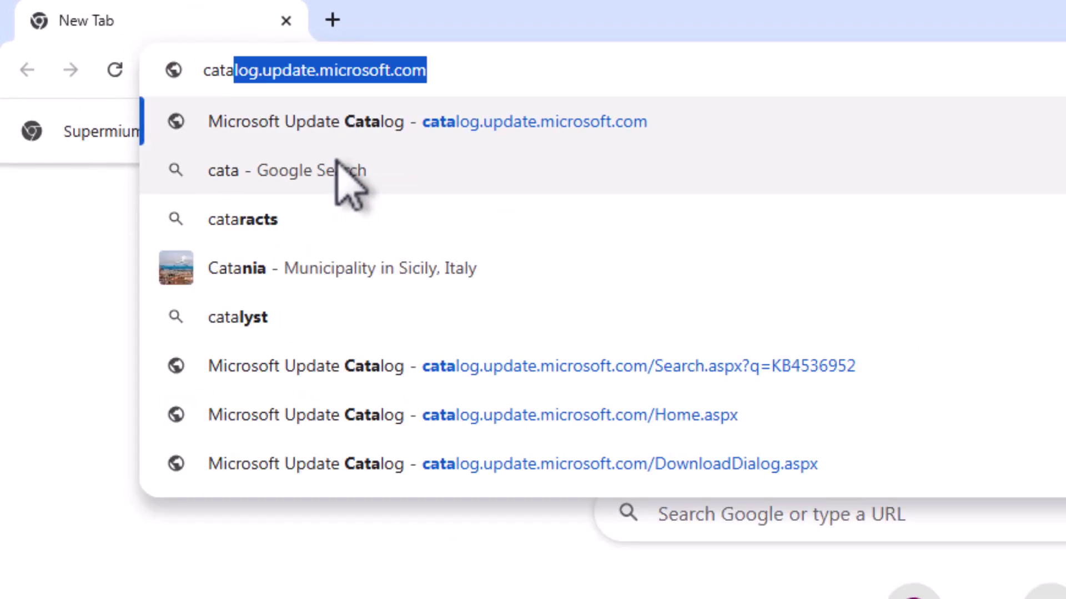
click(512, 70)
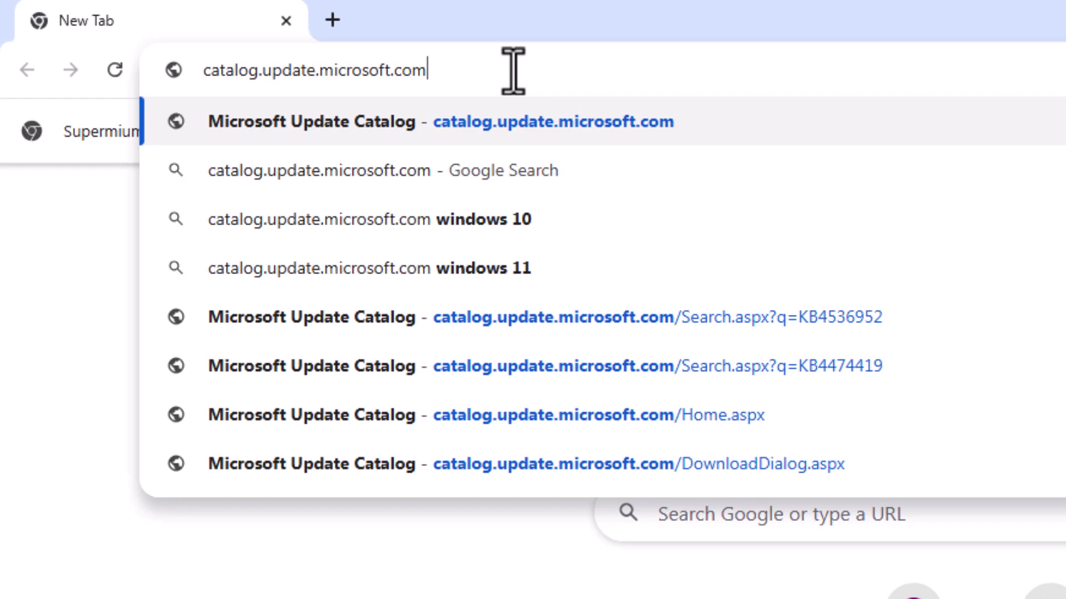
key(Return)
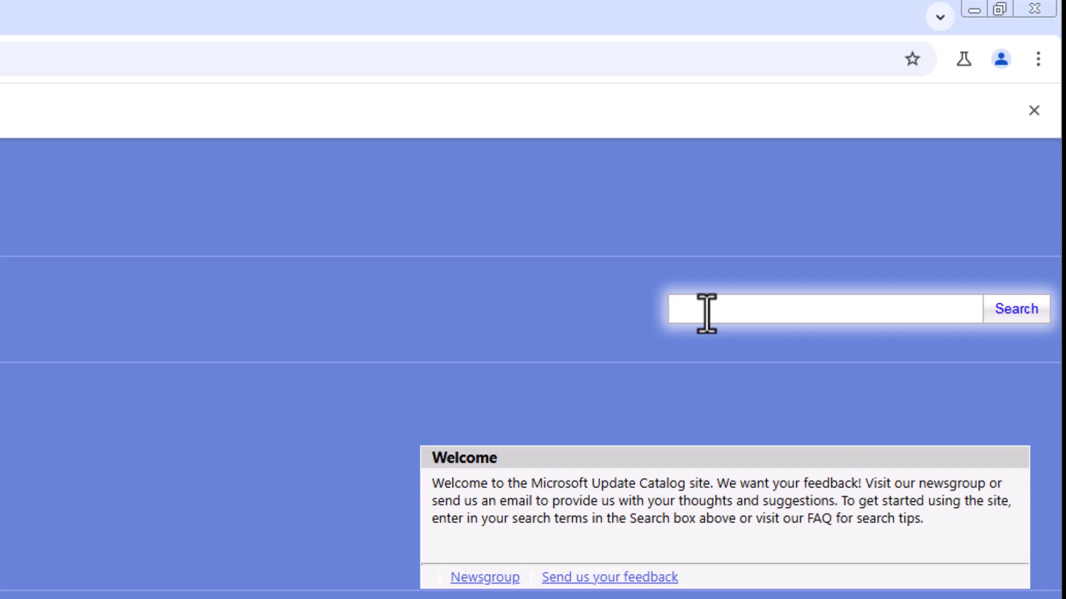
Search the catalog for KB4534310 and download the .msu file of the 2020-01 Security Monthly Quality Rollup for Windows 7 x64-based systems
text(KB458)
text(4310)
click(1018, 310)
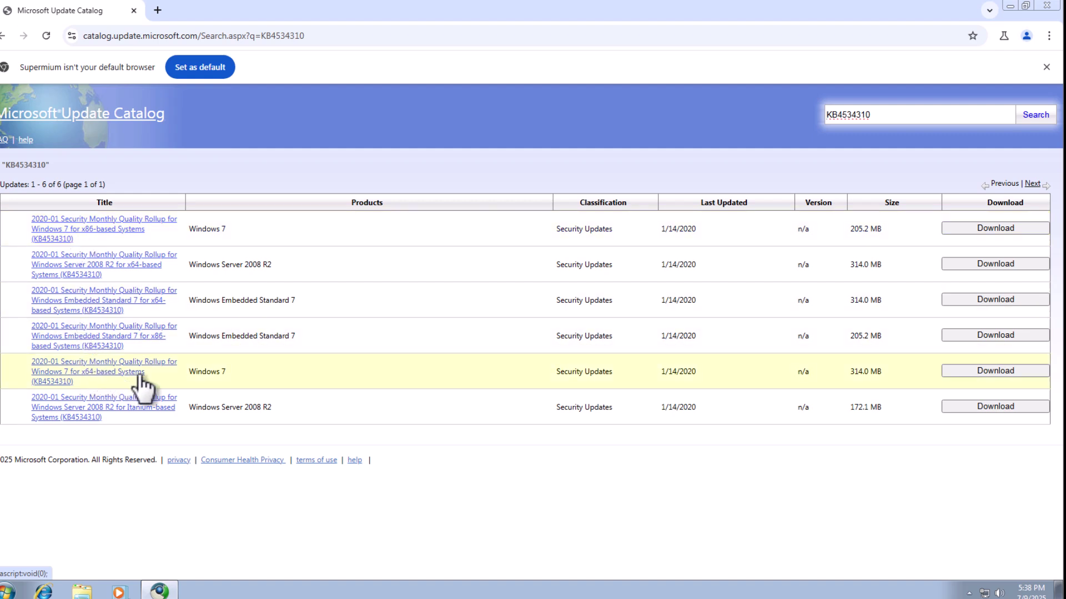
click(981, 375)
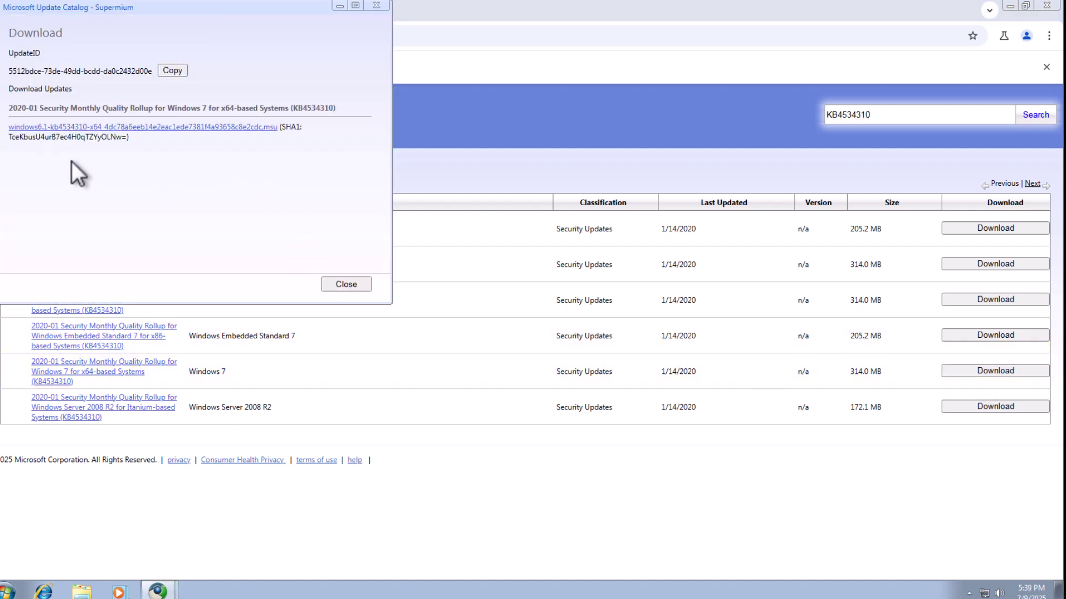
click(78, 128)
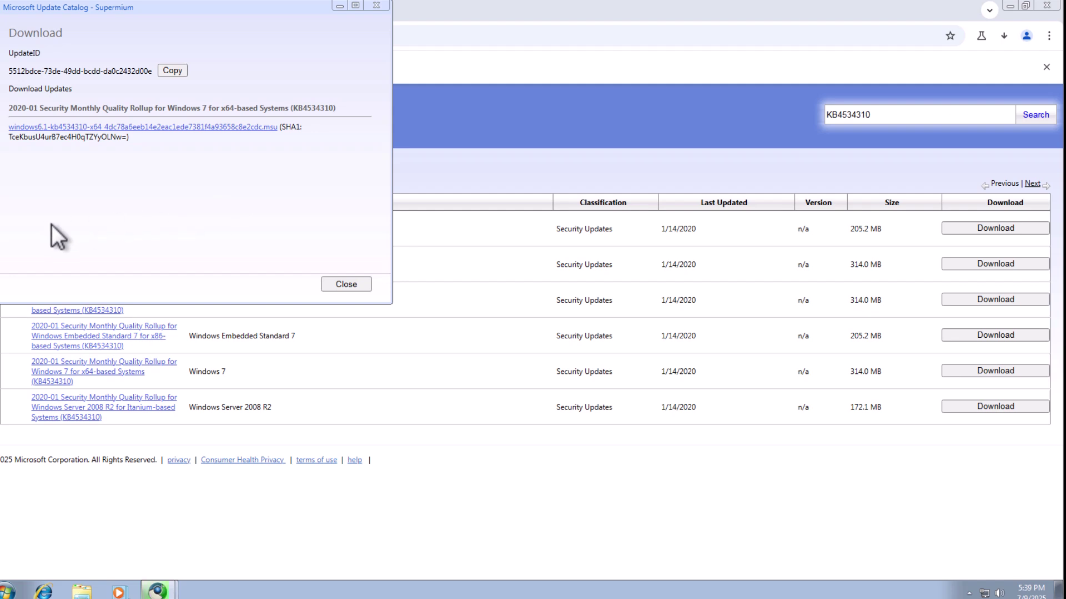
click(345, 285)
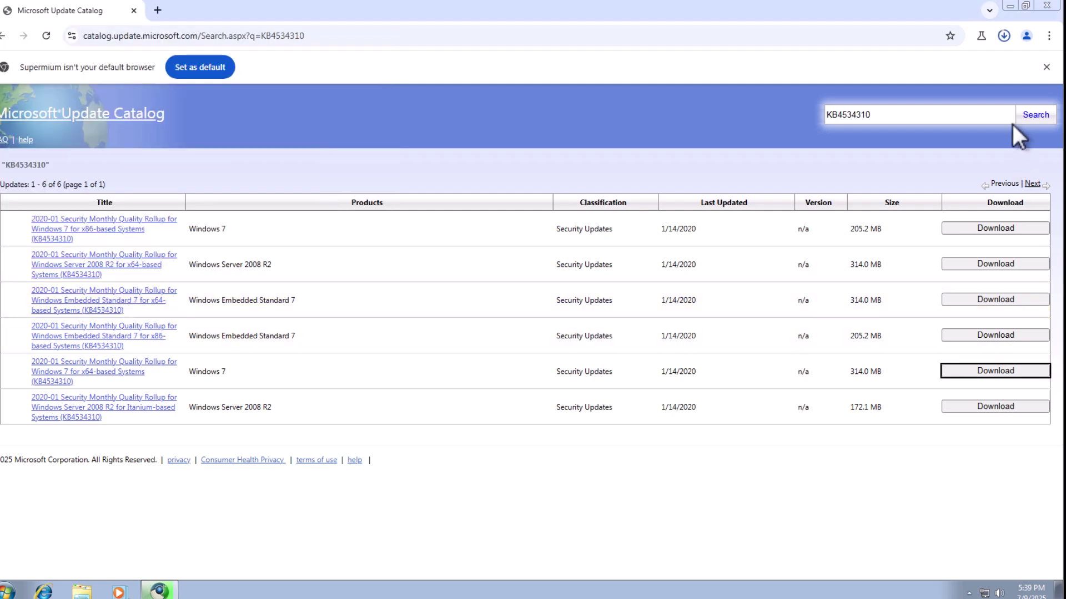
Install the downloaded KB4534310 update and restart Windows, choosing to be reminded later about the end of support
click(1004, 37)
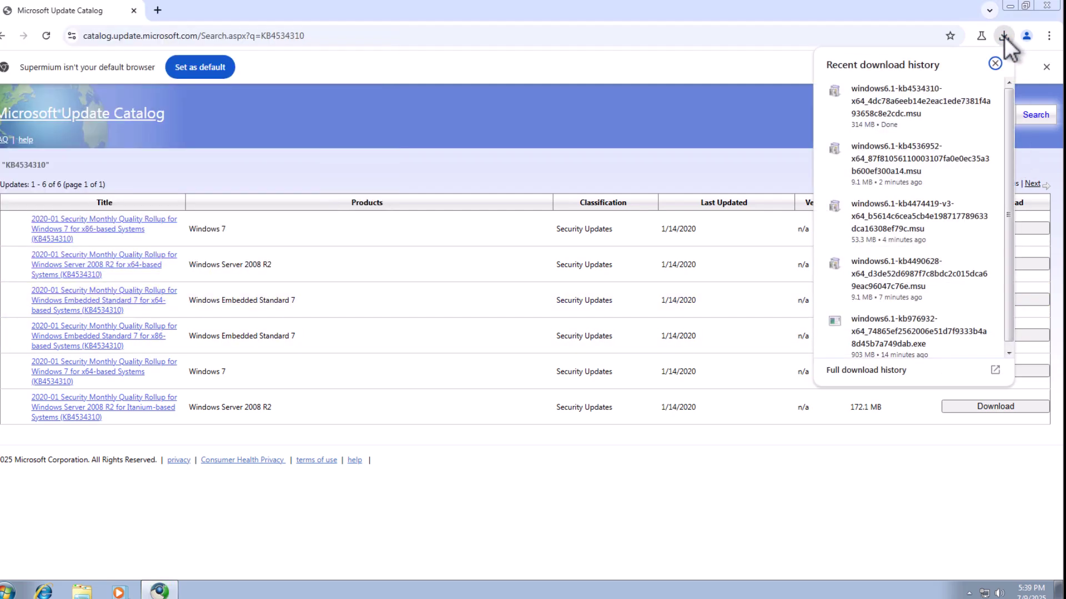
click(920, 92)
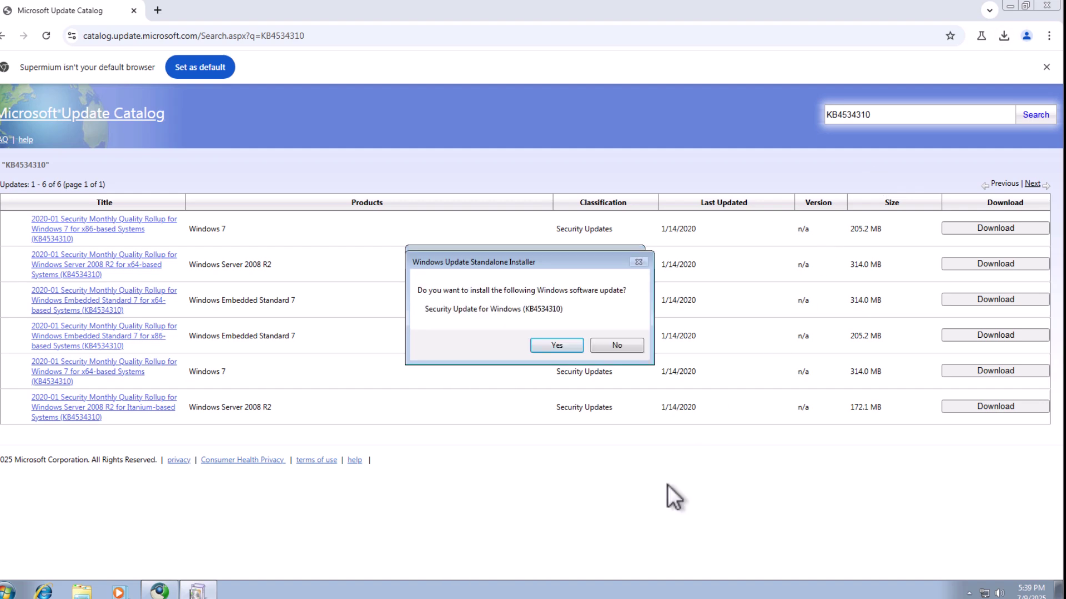
click(558, 346)
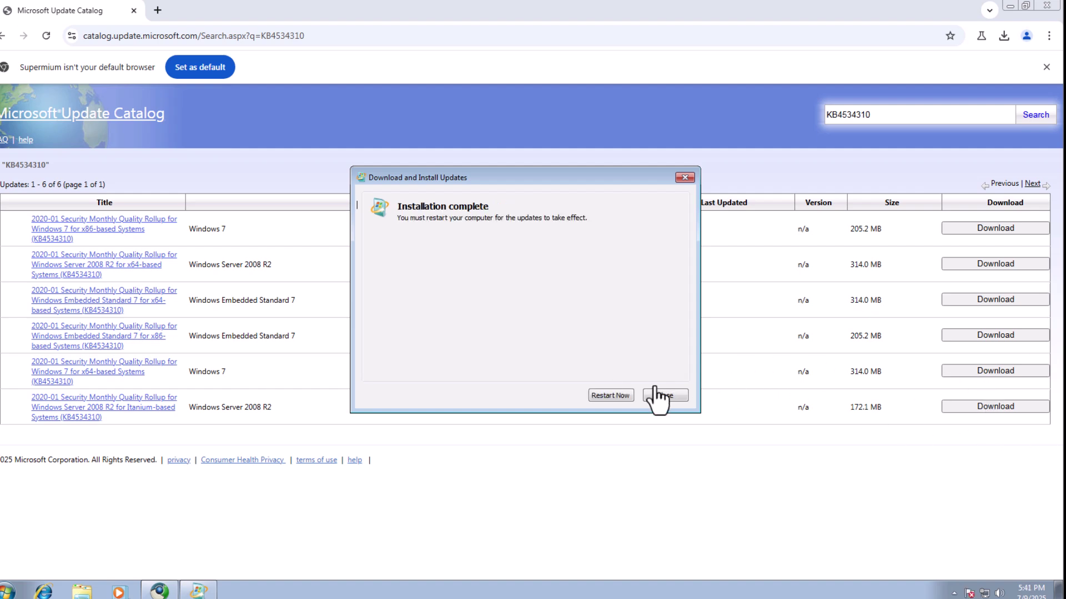
click(601, 397)
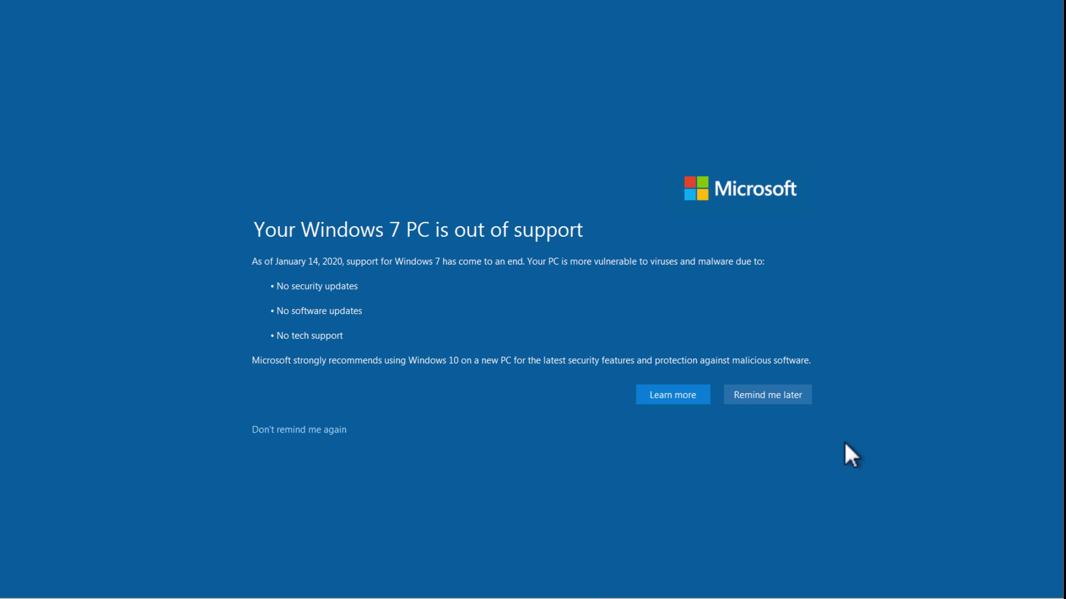
click(751, 395)
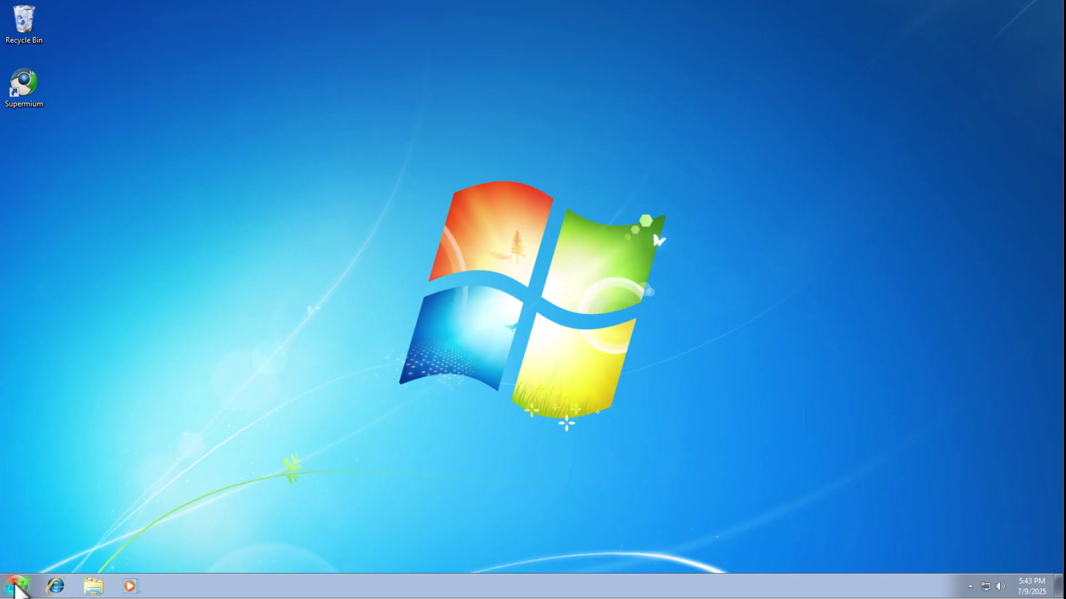
Open Windows Update from Control Panel shown as large icons, and turn on automatic updates
click(17, 588)
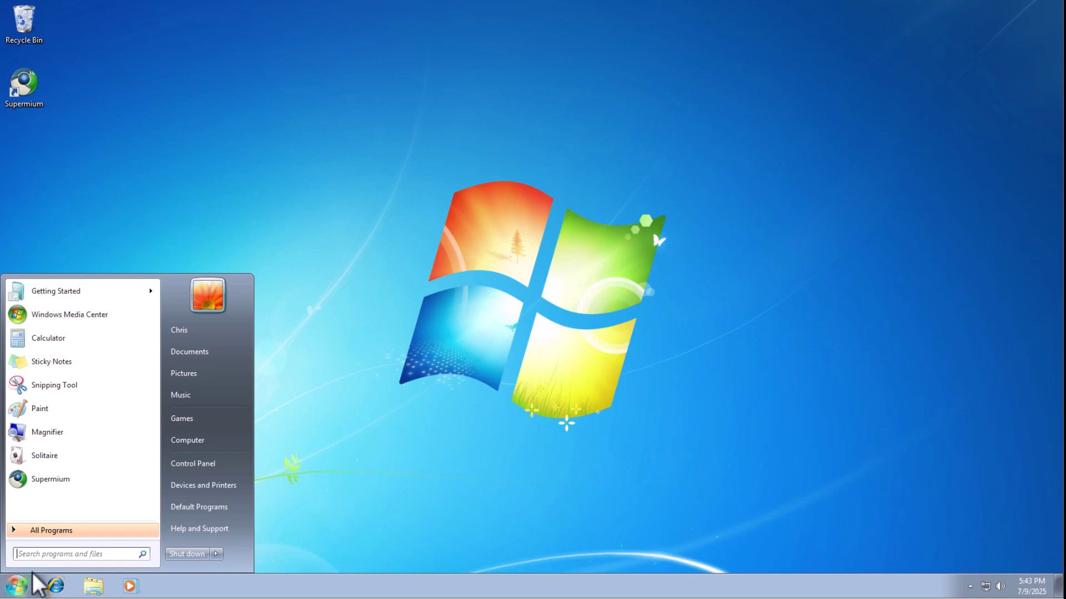
click(193, 465)
scroll(720, 418, down, 3)
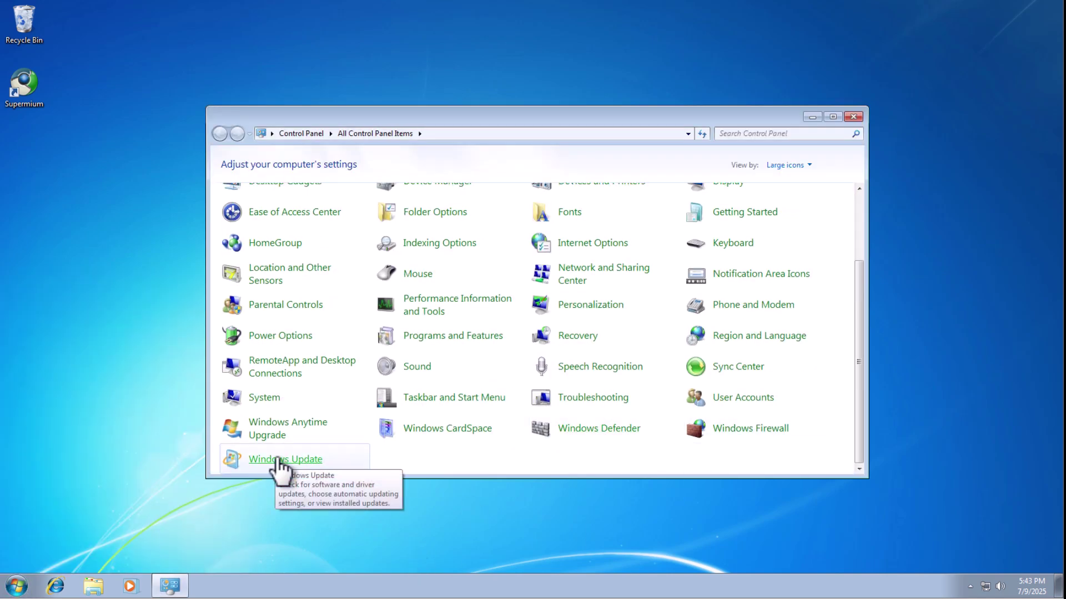
click(783, 164)
click(782, 179)
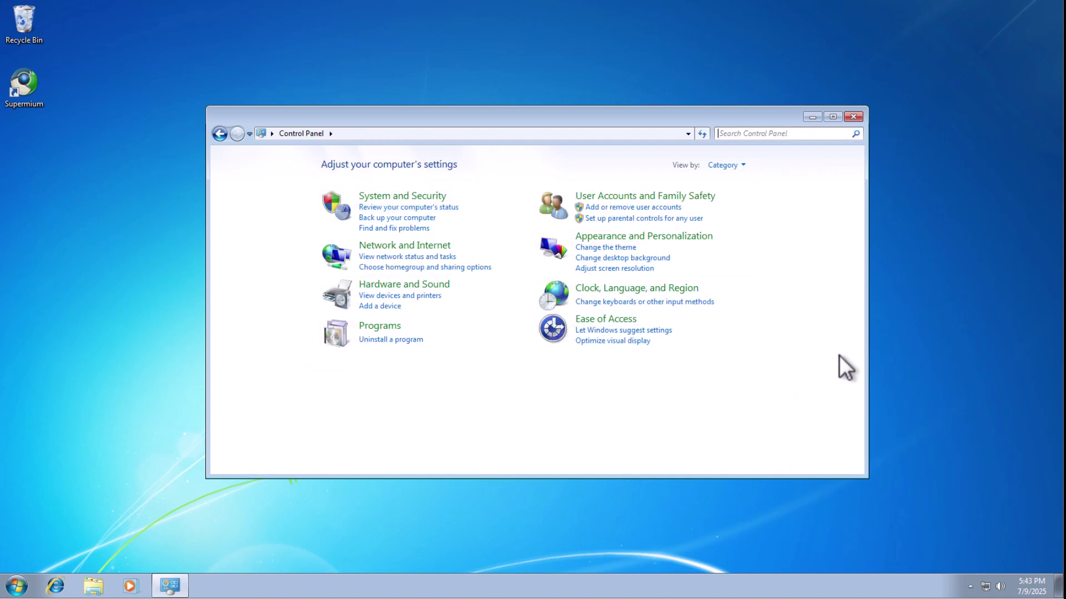
click(731, 166)
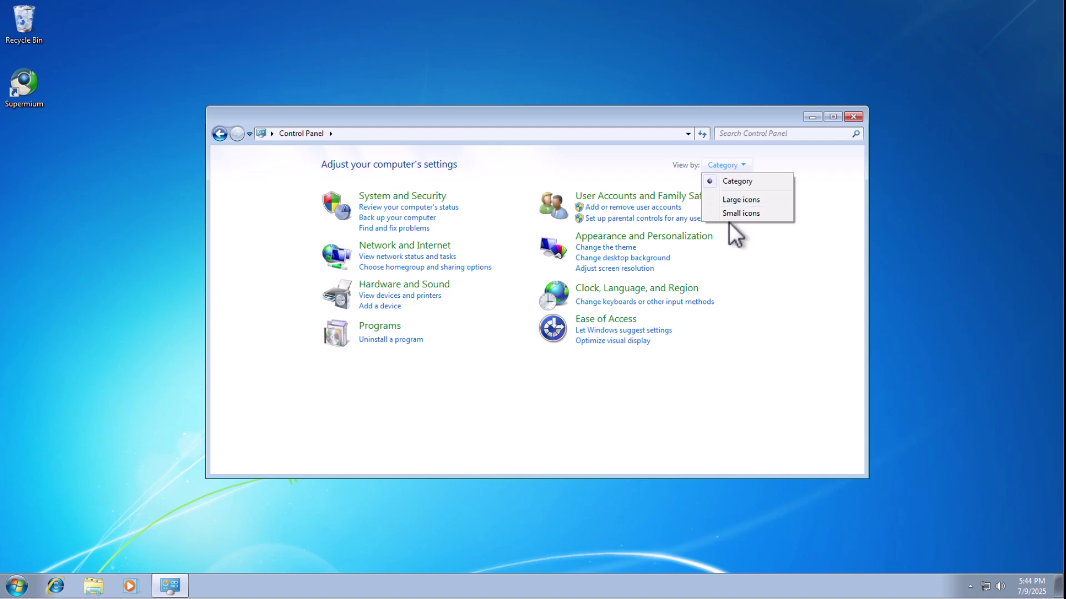
click(726, 200)
scroll(311, 464, down, 2)
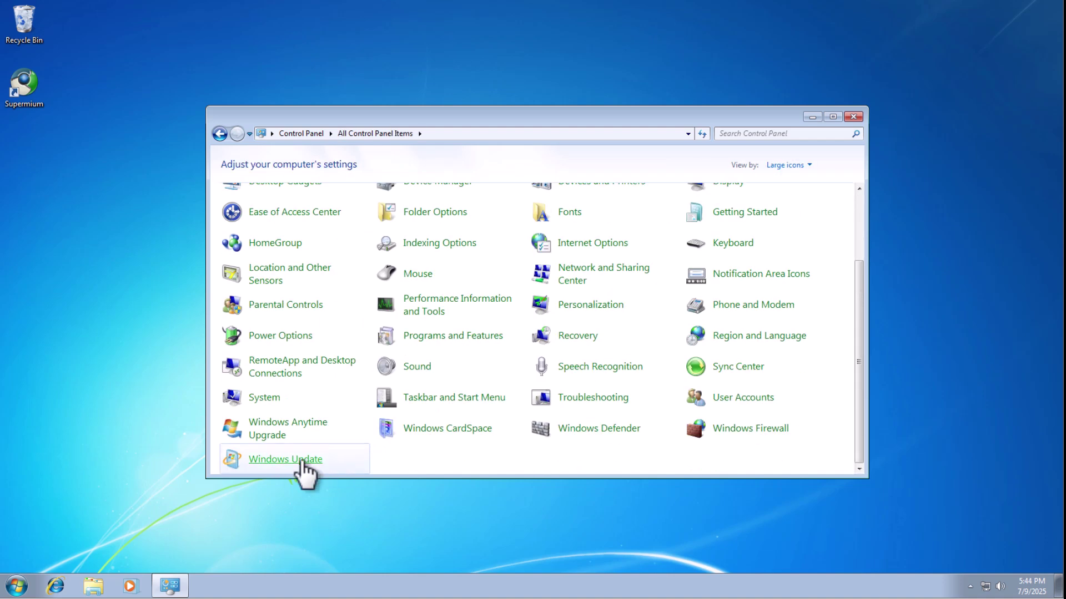
click(254, 466)
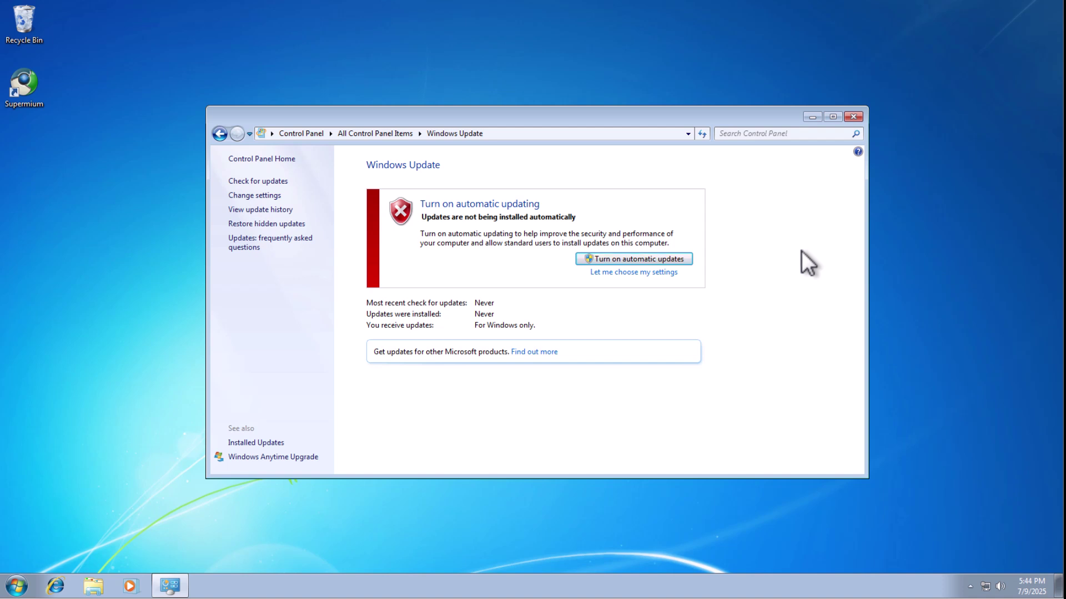
click(630, 260)
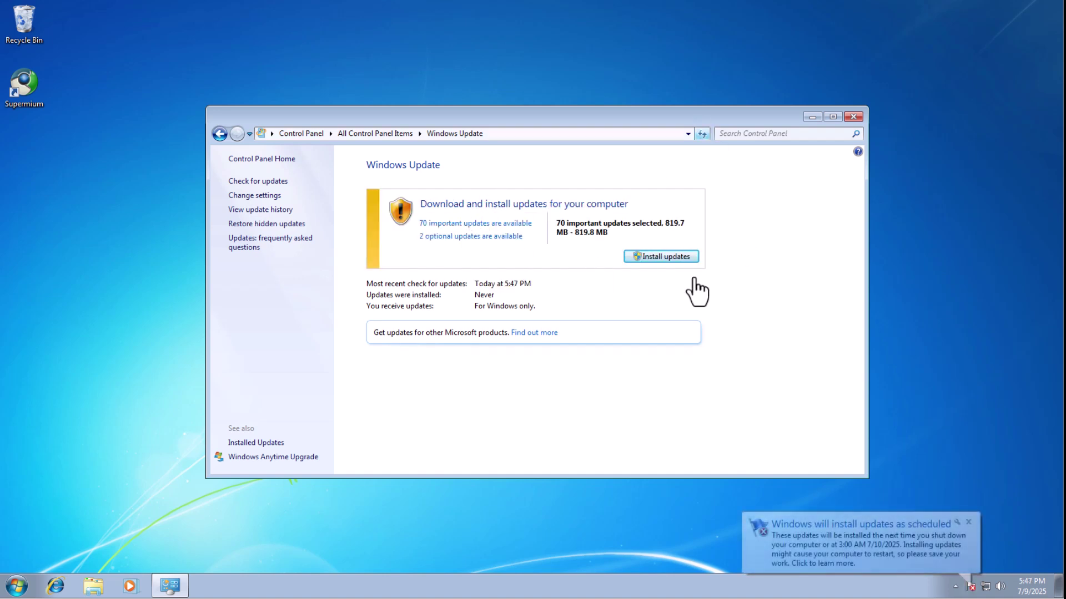
Install the selected important updates, accepting the Windows Malicious Software Removal Tool license terms, and restart Windows to finish
click(660, 257)
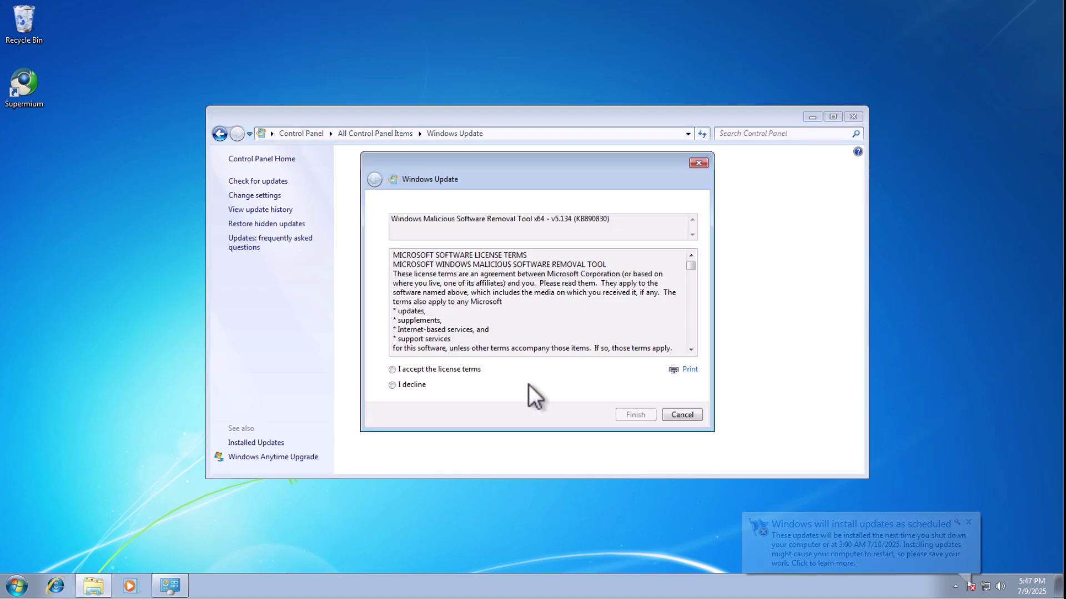
click(392, 369)
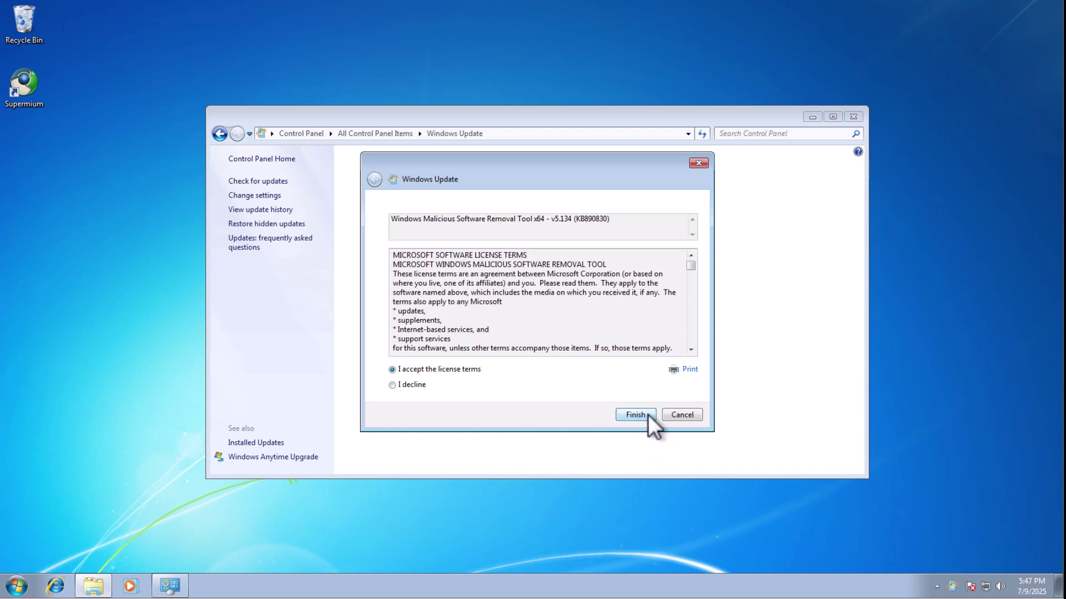
click(638, 413)
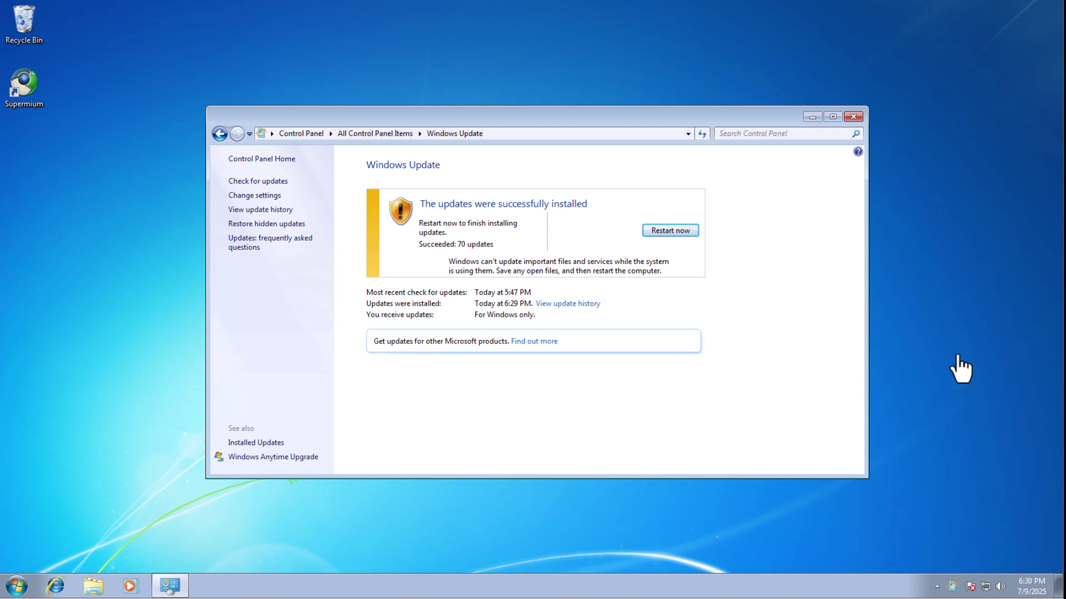
click(668, 229)
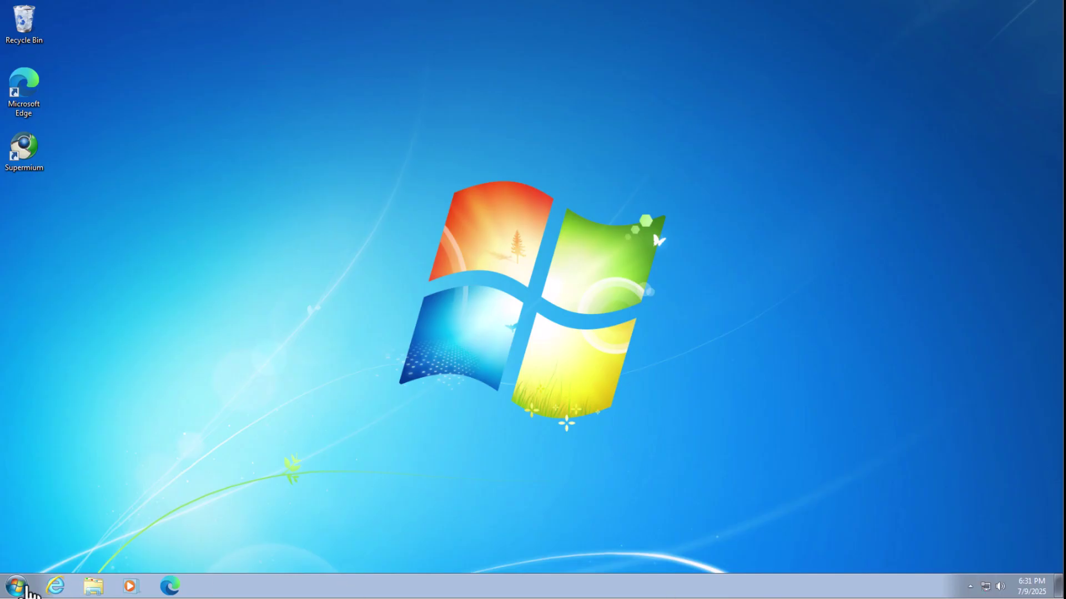
Open Windows Update from Control Panel again, install the remaining important update, and close the window
click(17, 587)
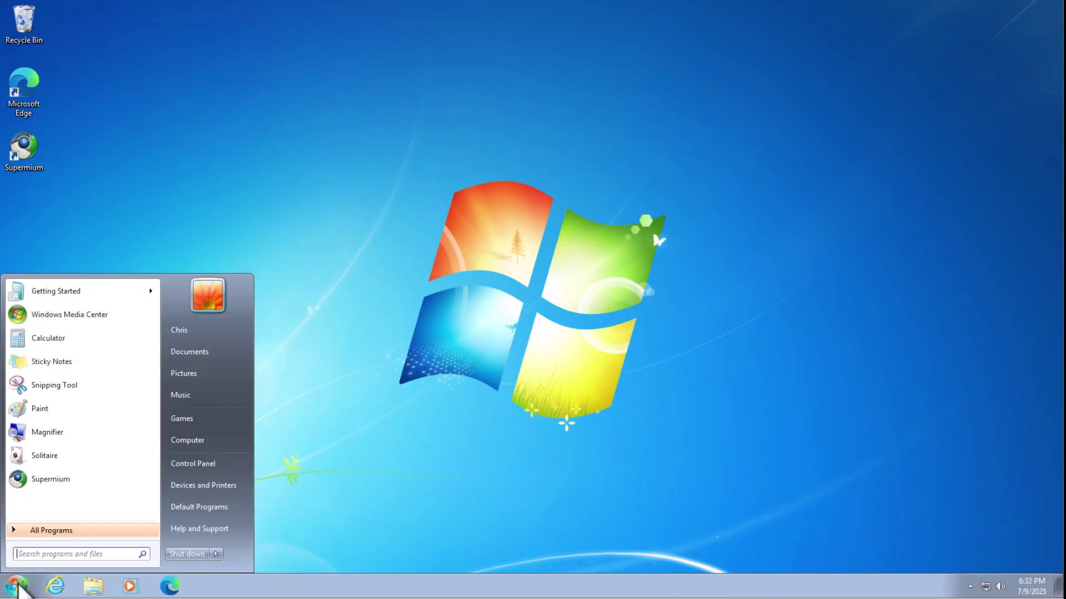
click(207, 463)
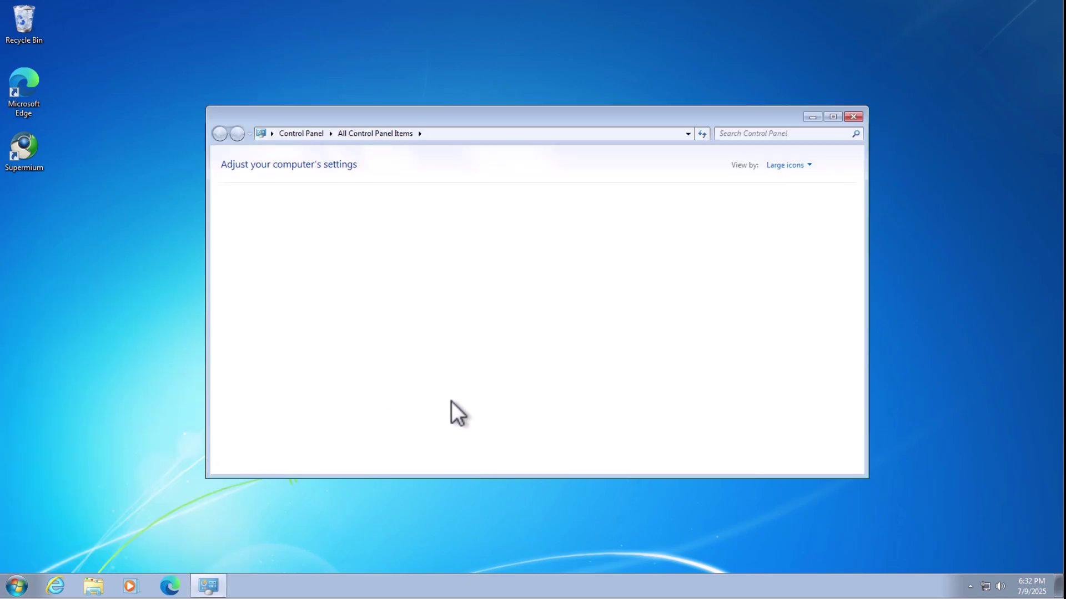
scroll(440, 405, down, 3)
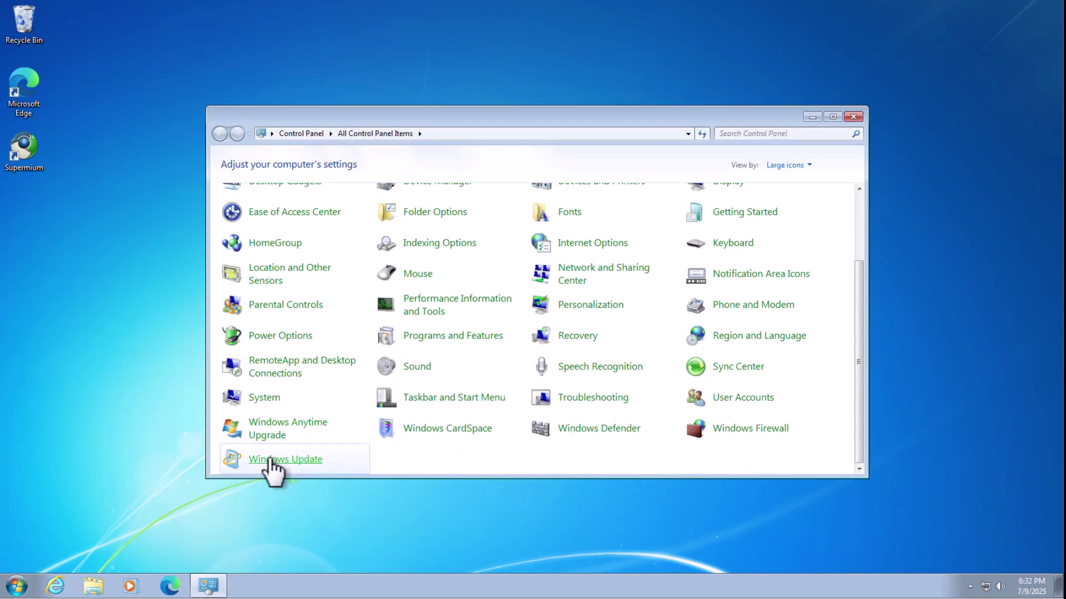
click(270, 459)
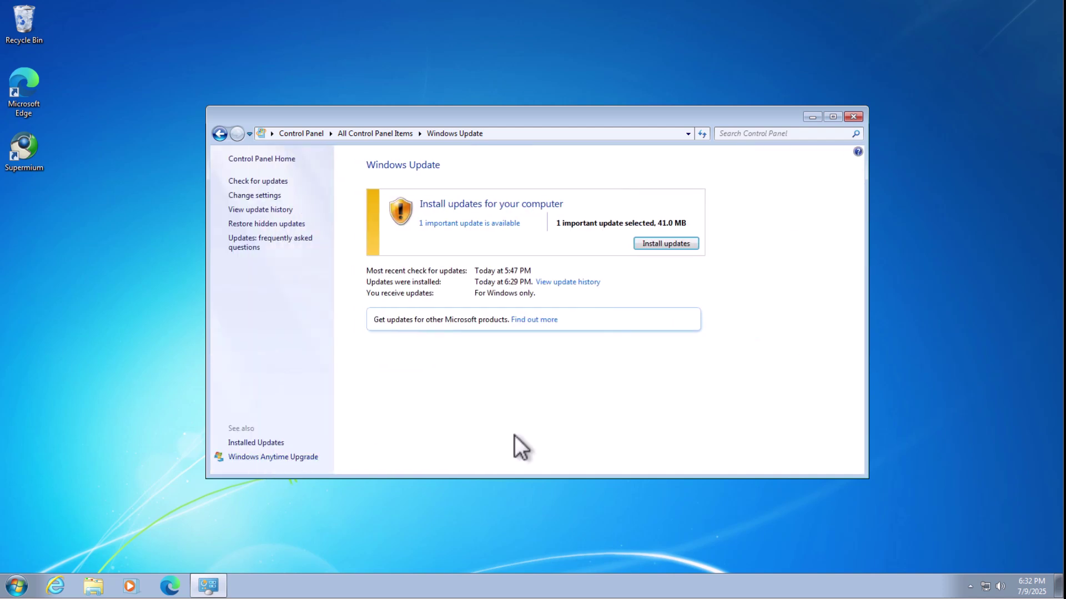
click(671, 243)
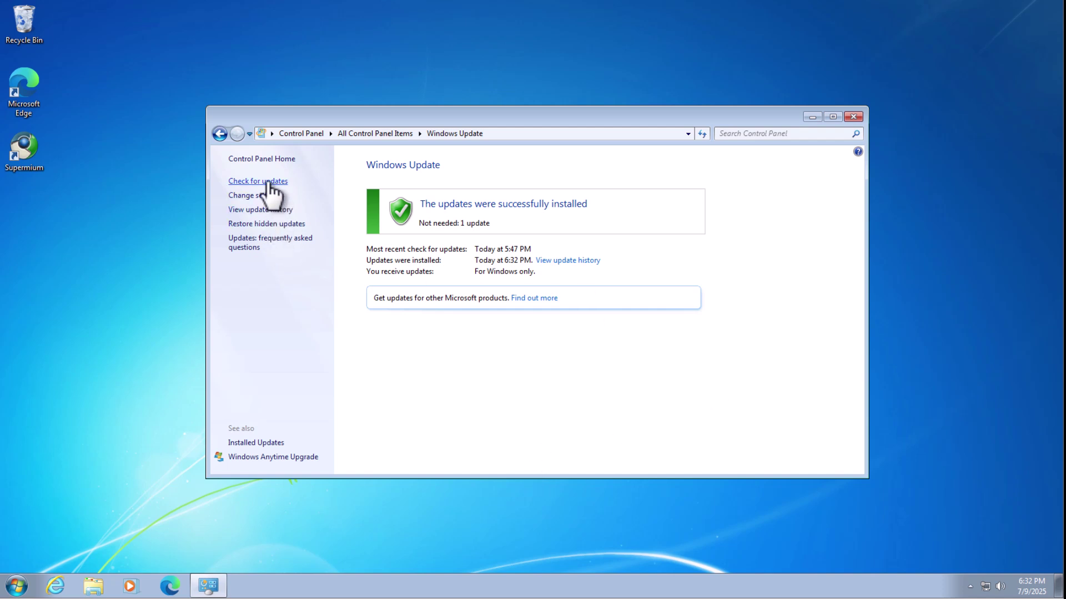
click(856, 116)
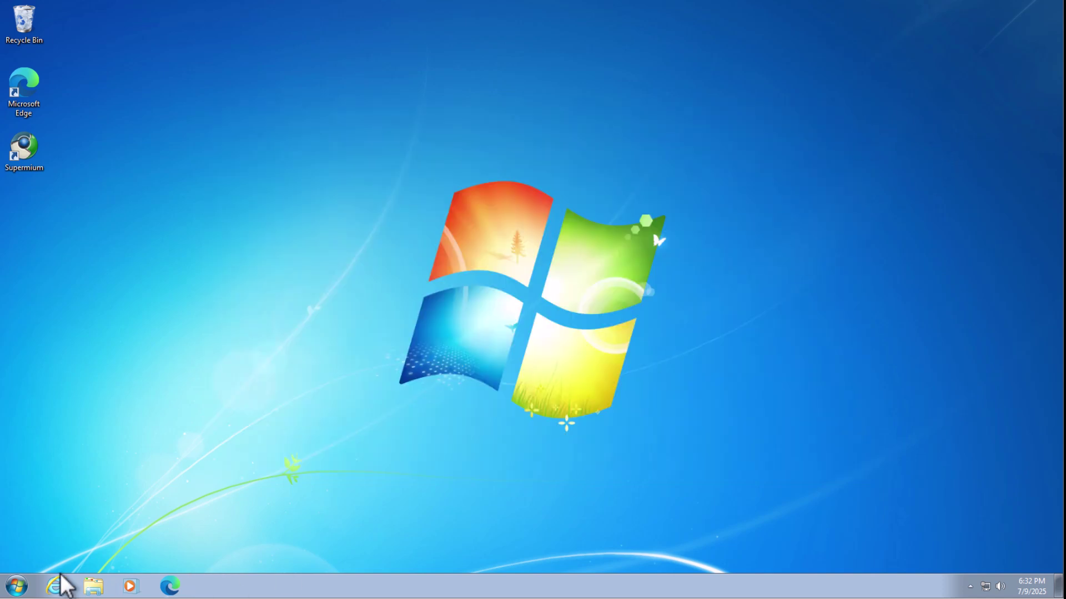
Reopen Windows Update through Control Panel and check for further updates
key(super)
click(229, 465)
scroll(344, 441, down, 3)
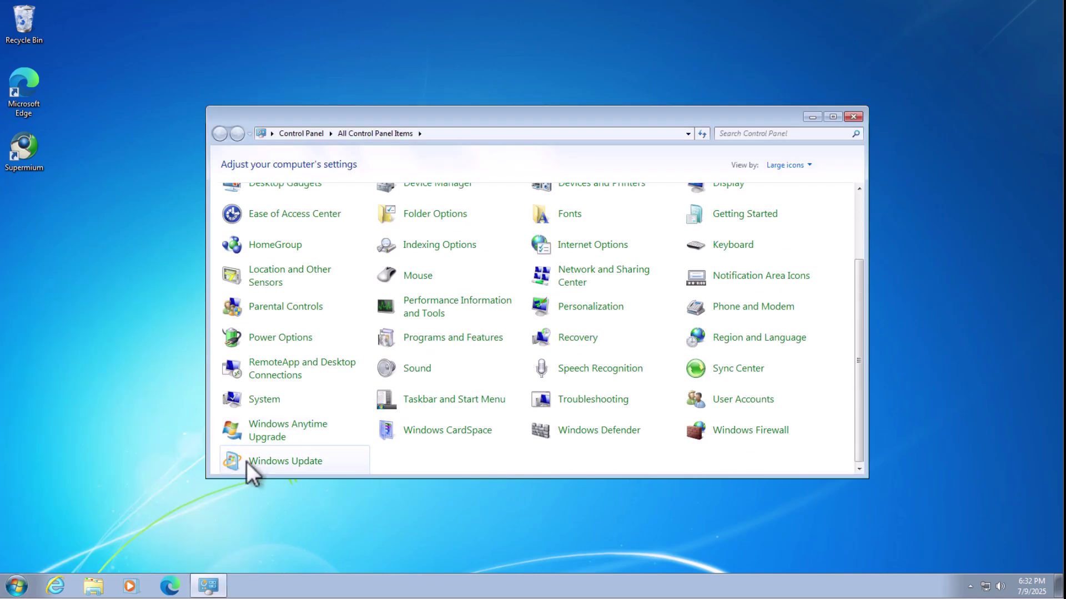
click(248, 462)
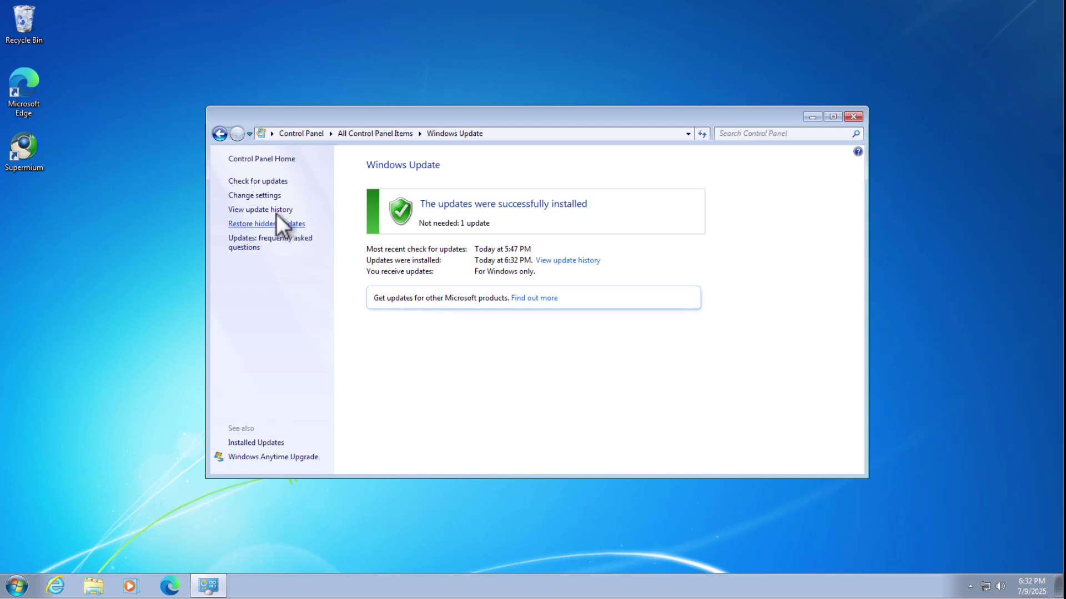
click(263, 182)
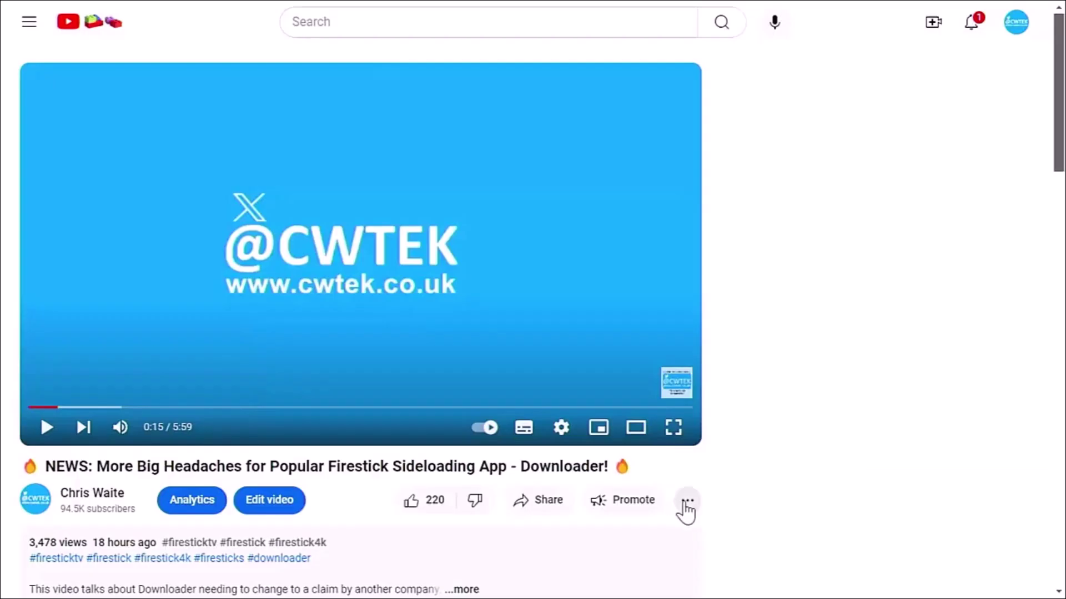
Open the Super Thanks purchase dialog for the Firestick Downloader news video on YouTube
click(686, 501)
click(740, 389)
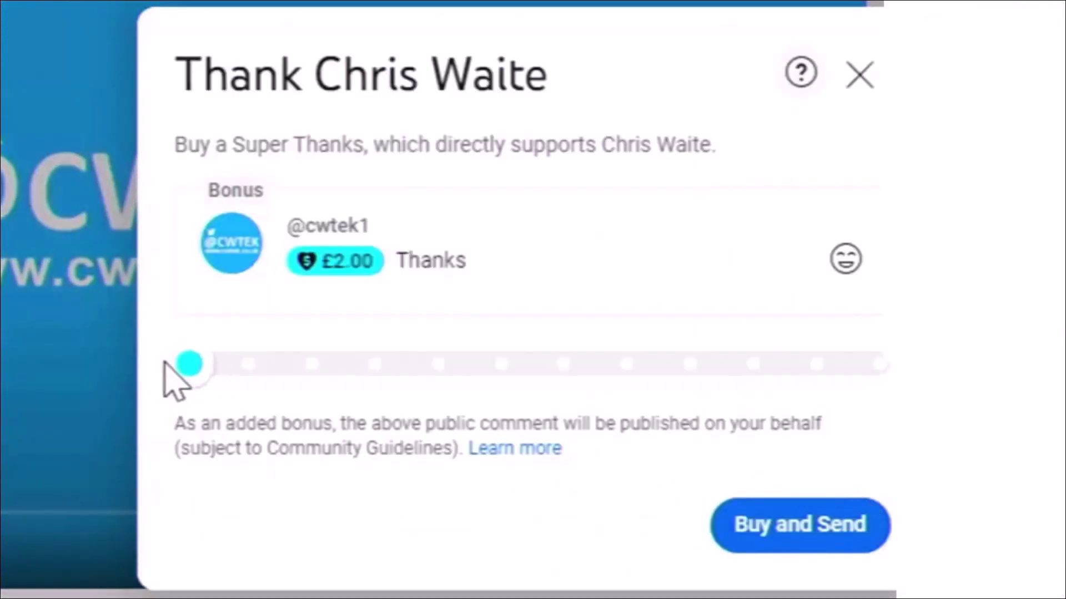
Set the Super Thanks amount to £75.00, then close the dialog without buying
drag(189, 364, 621, 381)
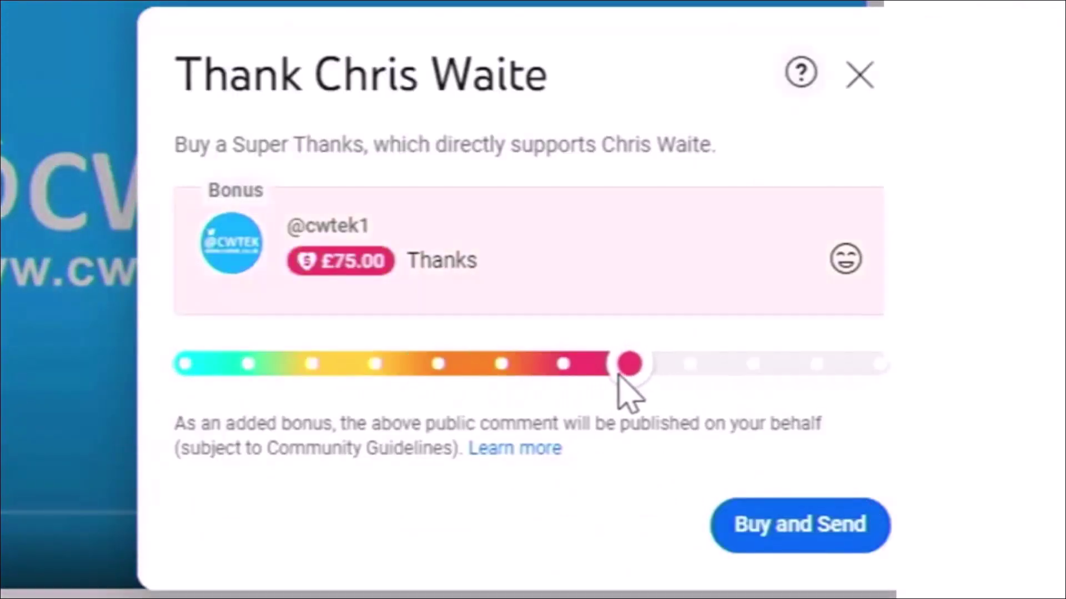
click(859, 77)
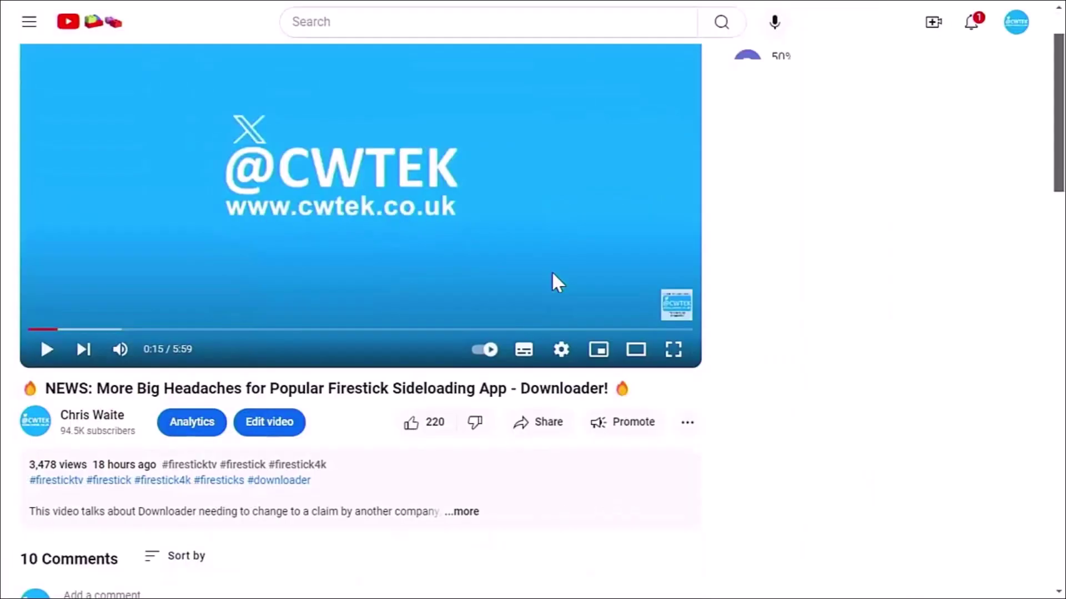
Expand the Firestick Downloader video's description and look through its website, Amazon and Fire TV product links
scroll(552, 271, down, 1)
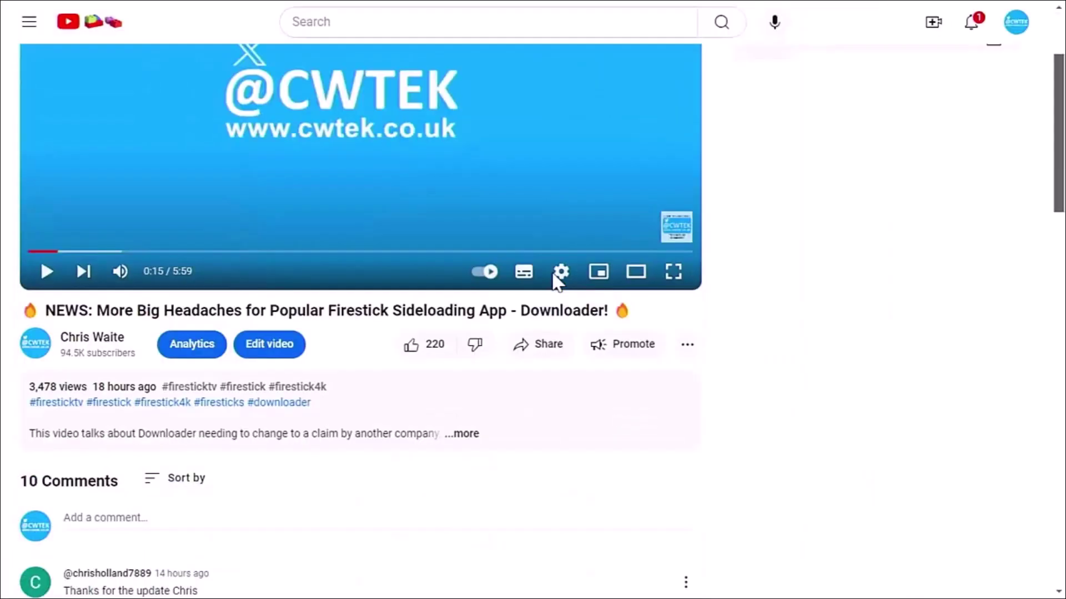
click(465, 438)
scroll(469, 433, down, 3)
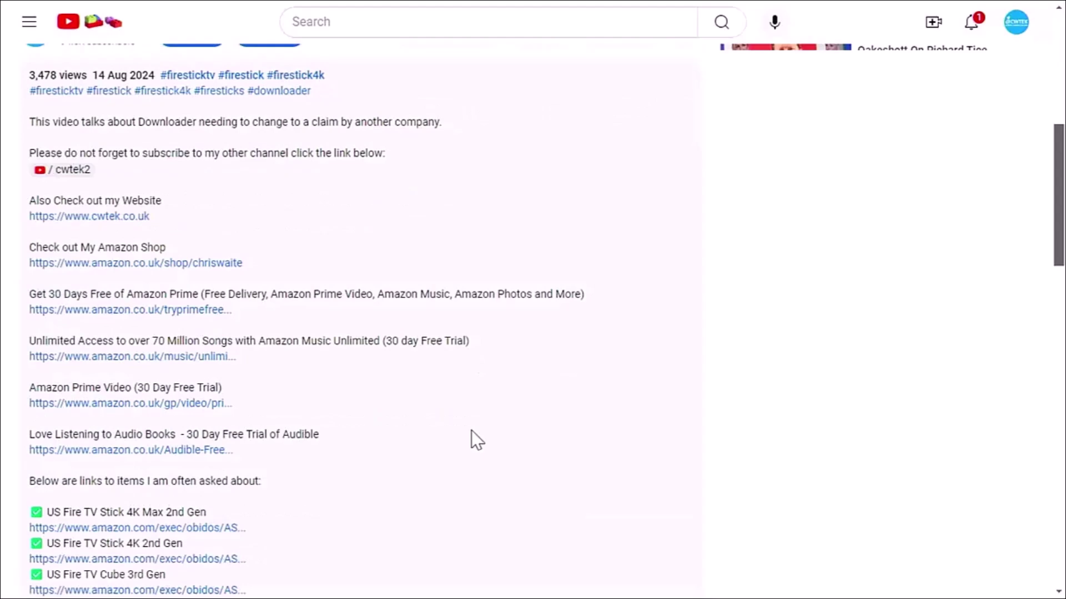
scroll(472, 430, down, 3)
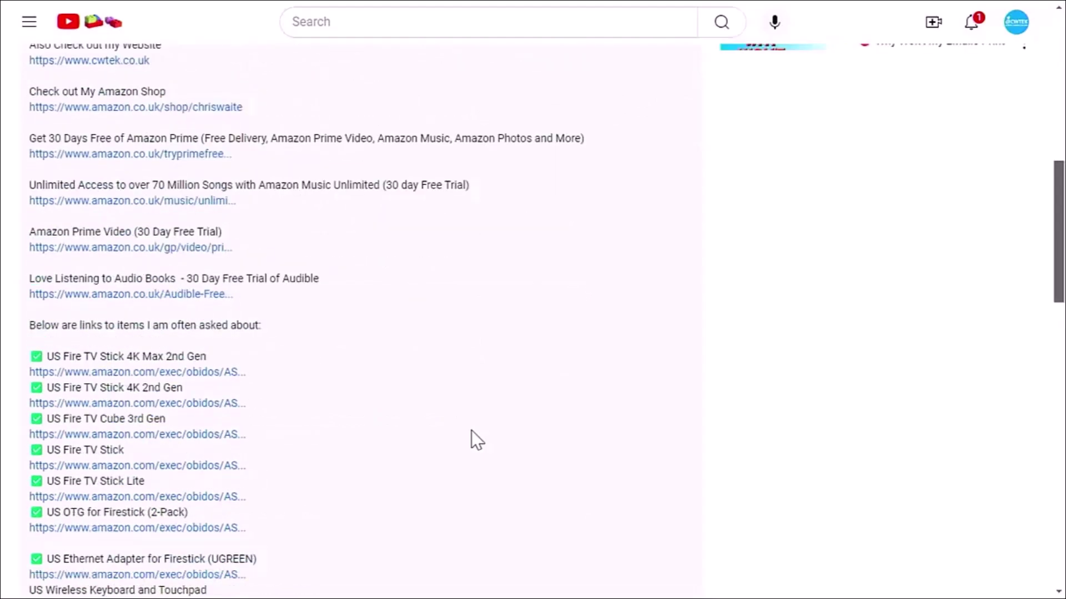
scroll(471, 431, up, 3)
scroll(471, 431, up, 4)
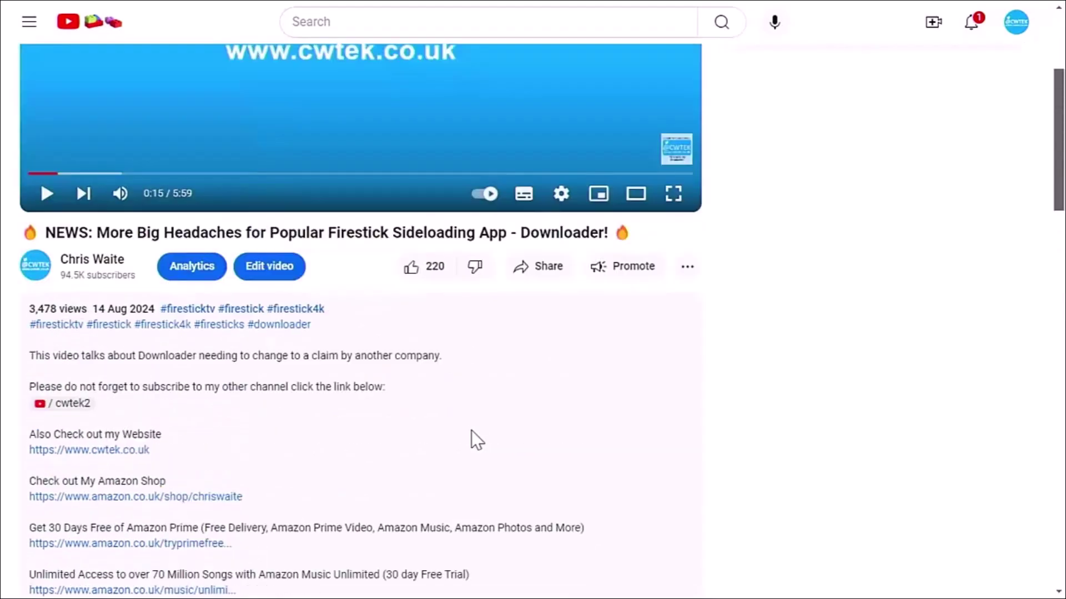
scroll(471, 431, up, 1)
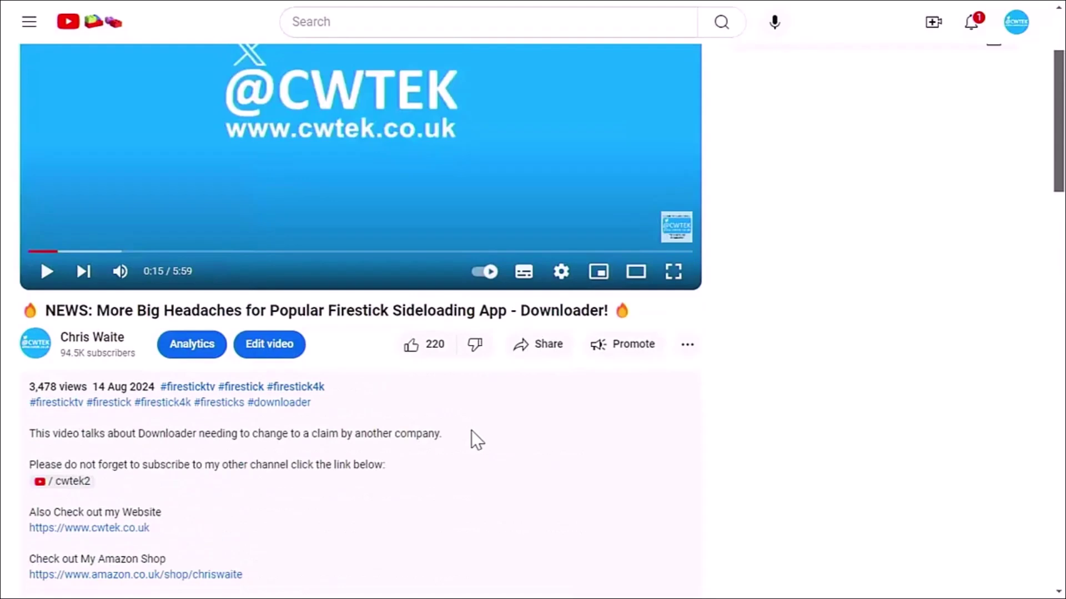
Reopen the Super Thanks dialog for the video, try a higher amount, and close it without buying
click(684, 346)
click(713, 411)
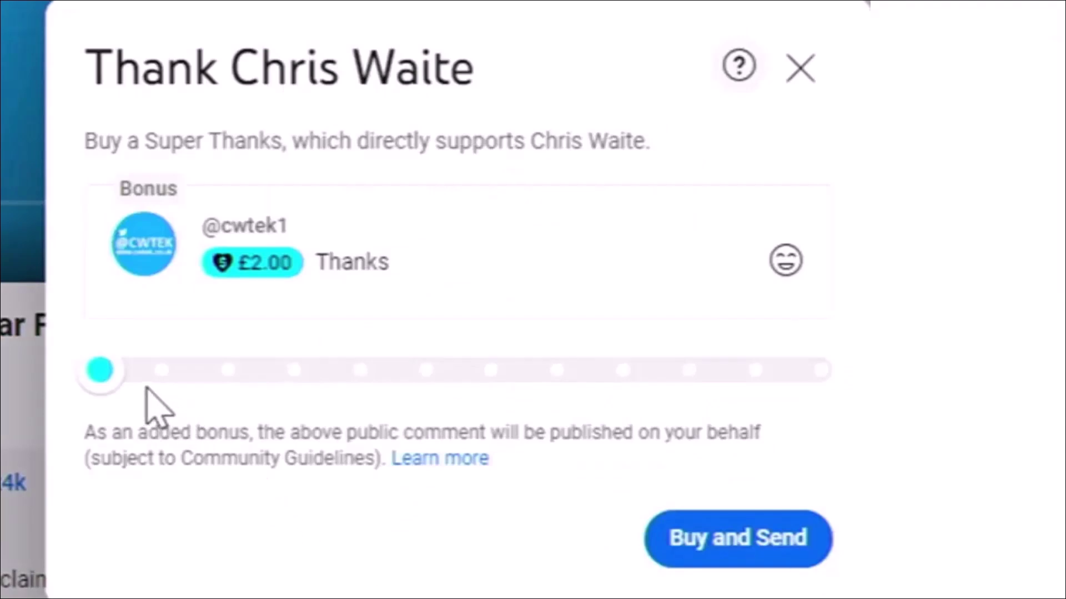
drag(104, 372, 326, 378)
click(802, 70)
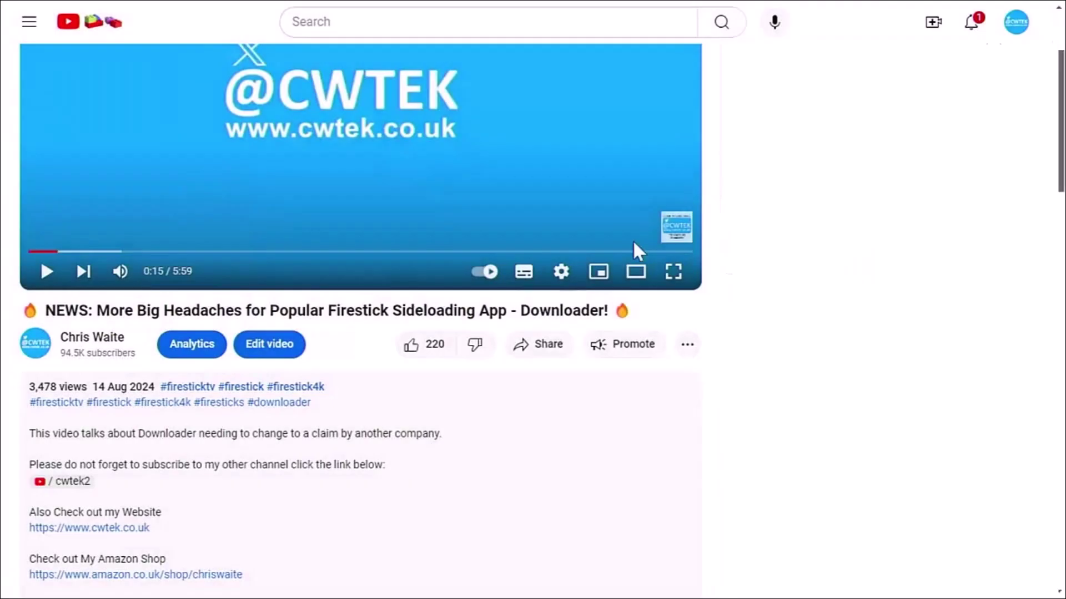
Open the uploader's channel home page and look through its videos, popular videos, playlists, Shorts and Fire TV Stick sections
click(47, 357)
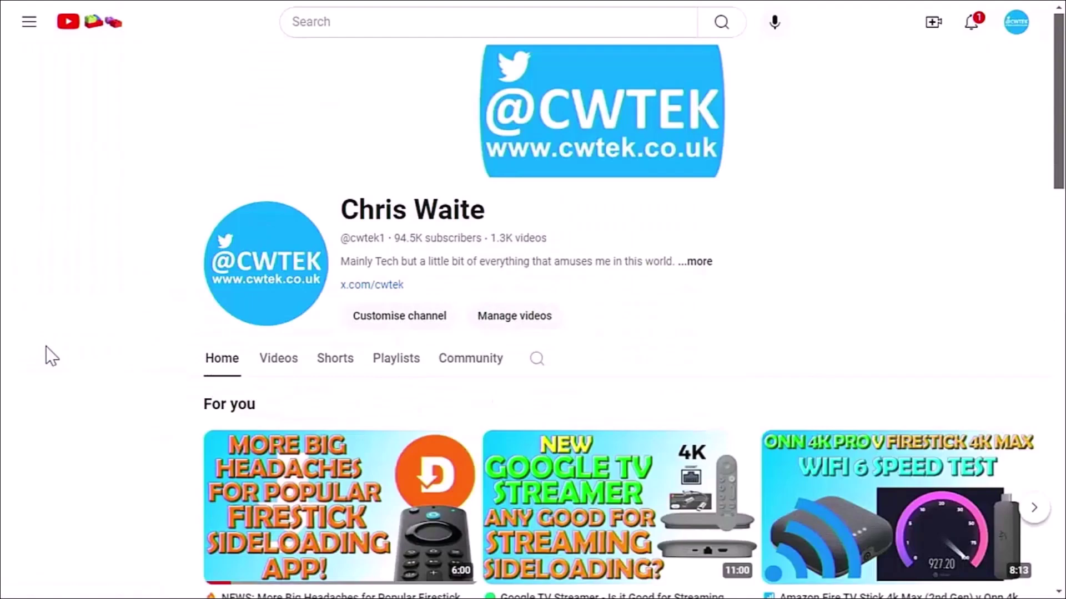
scroll(577, 349, down, 3)
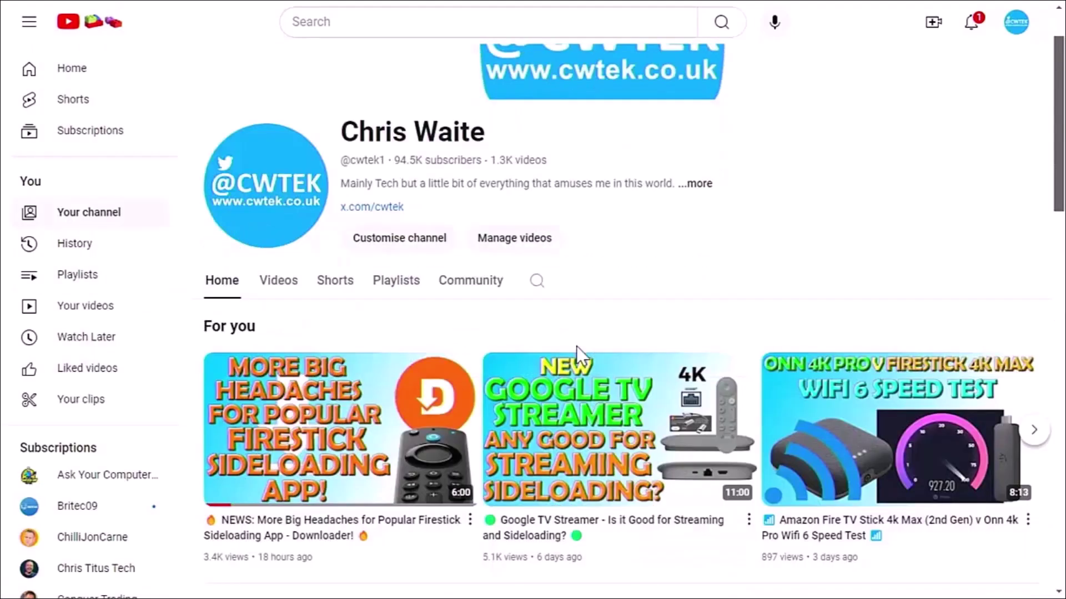
scroll(576, 350, down, 5)
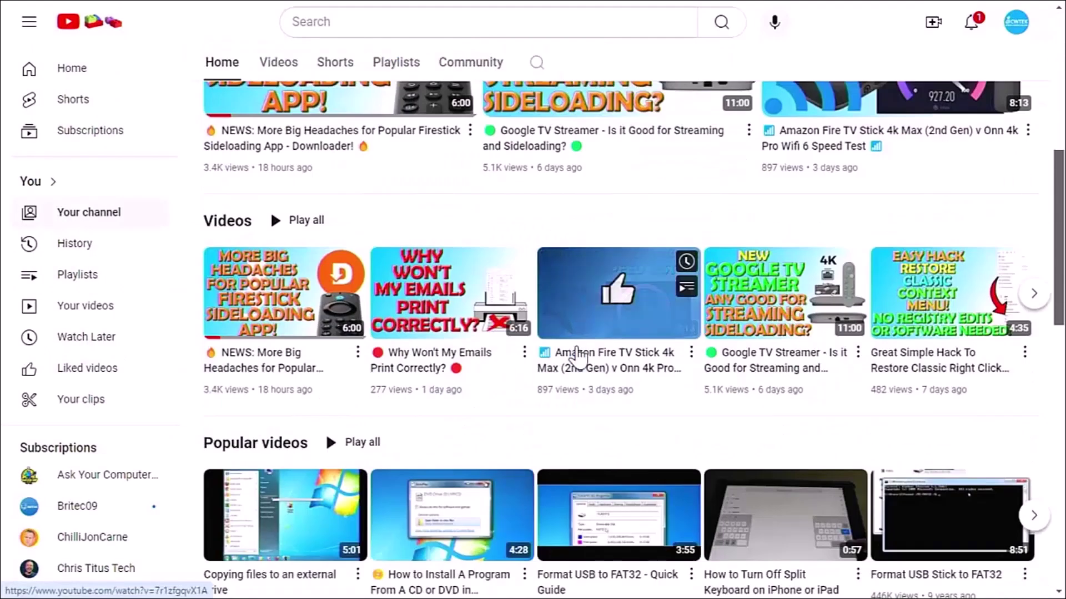
scroll(577, 358, down, 5)
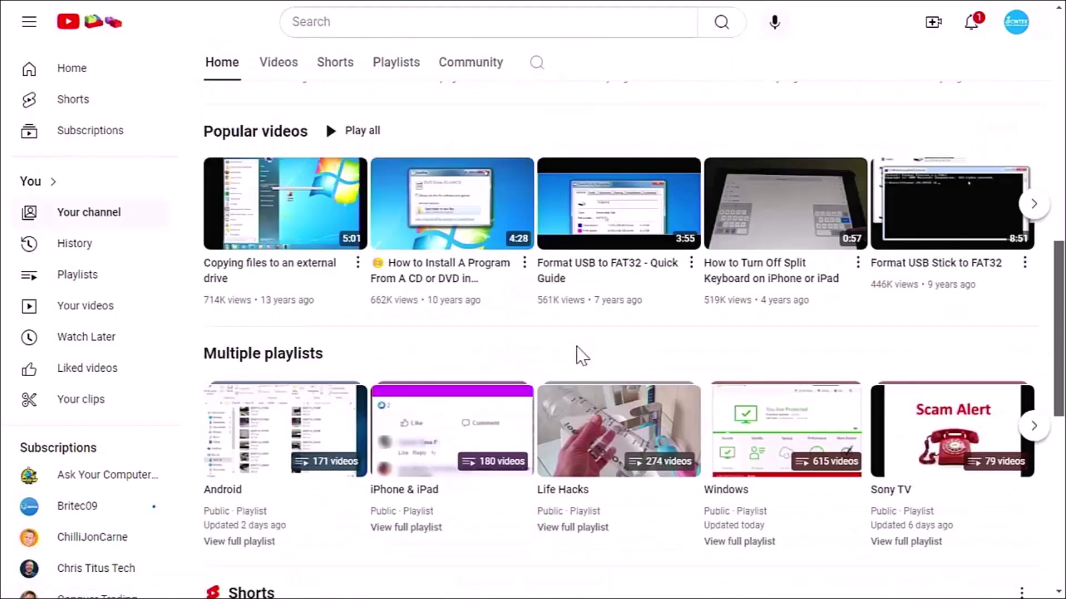
scroll(575, 344, down, 1)
scroll(575, 350, down, 3)
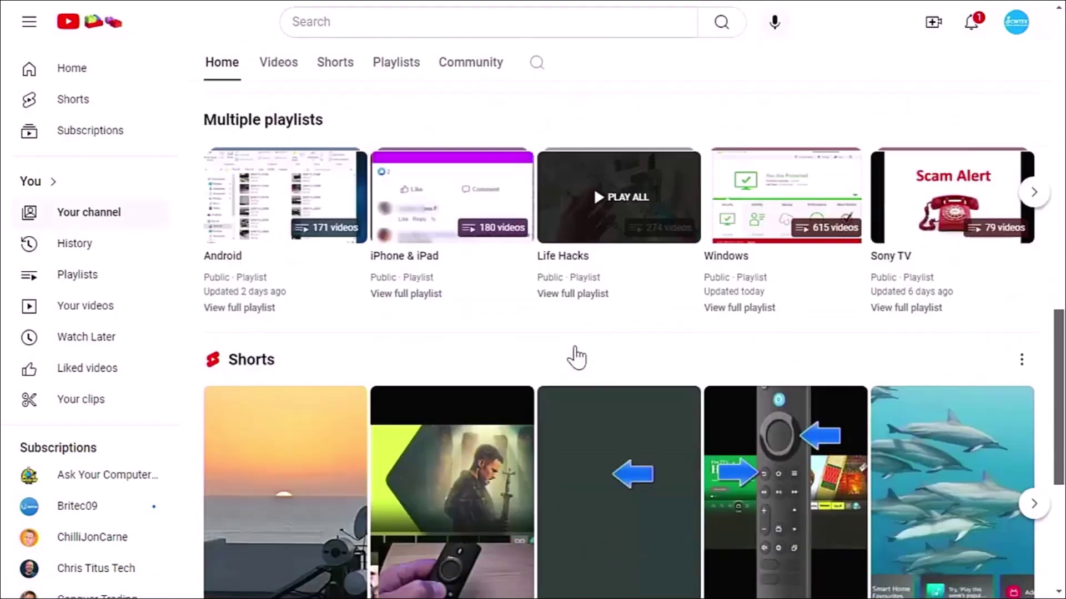
scroll(577, 357, down, 4)
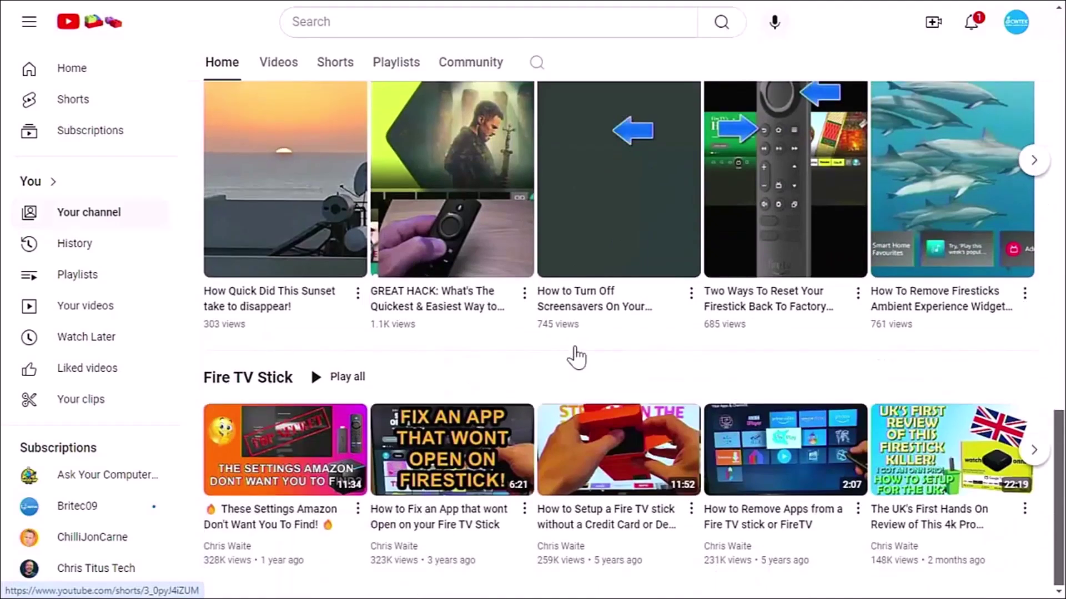
scroll(575, 355, up, 4)
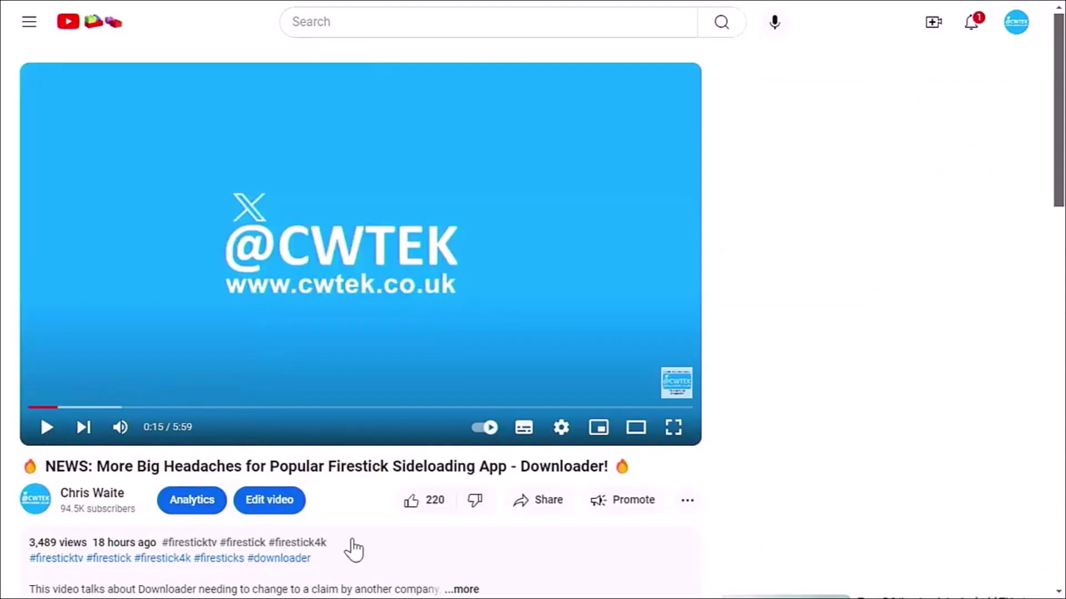
Open the sharing options for the Firestick Downloader news video
click(514, 508)
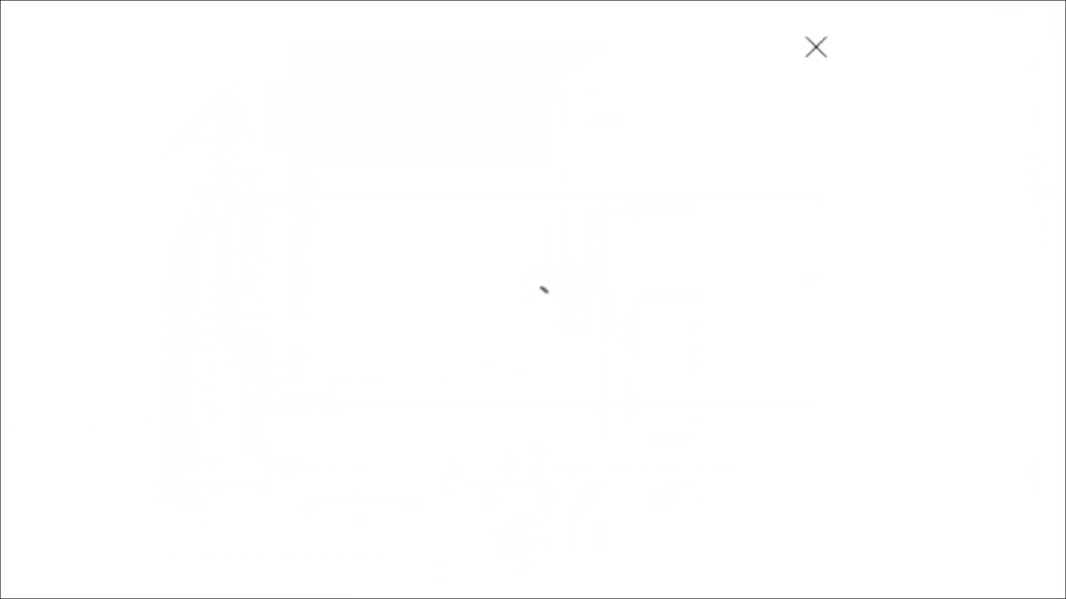